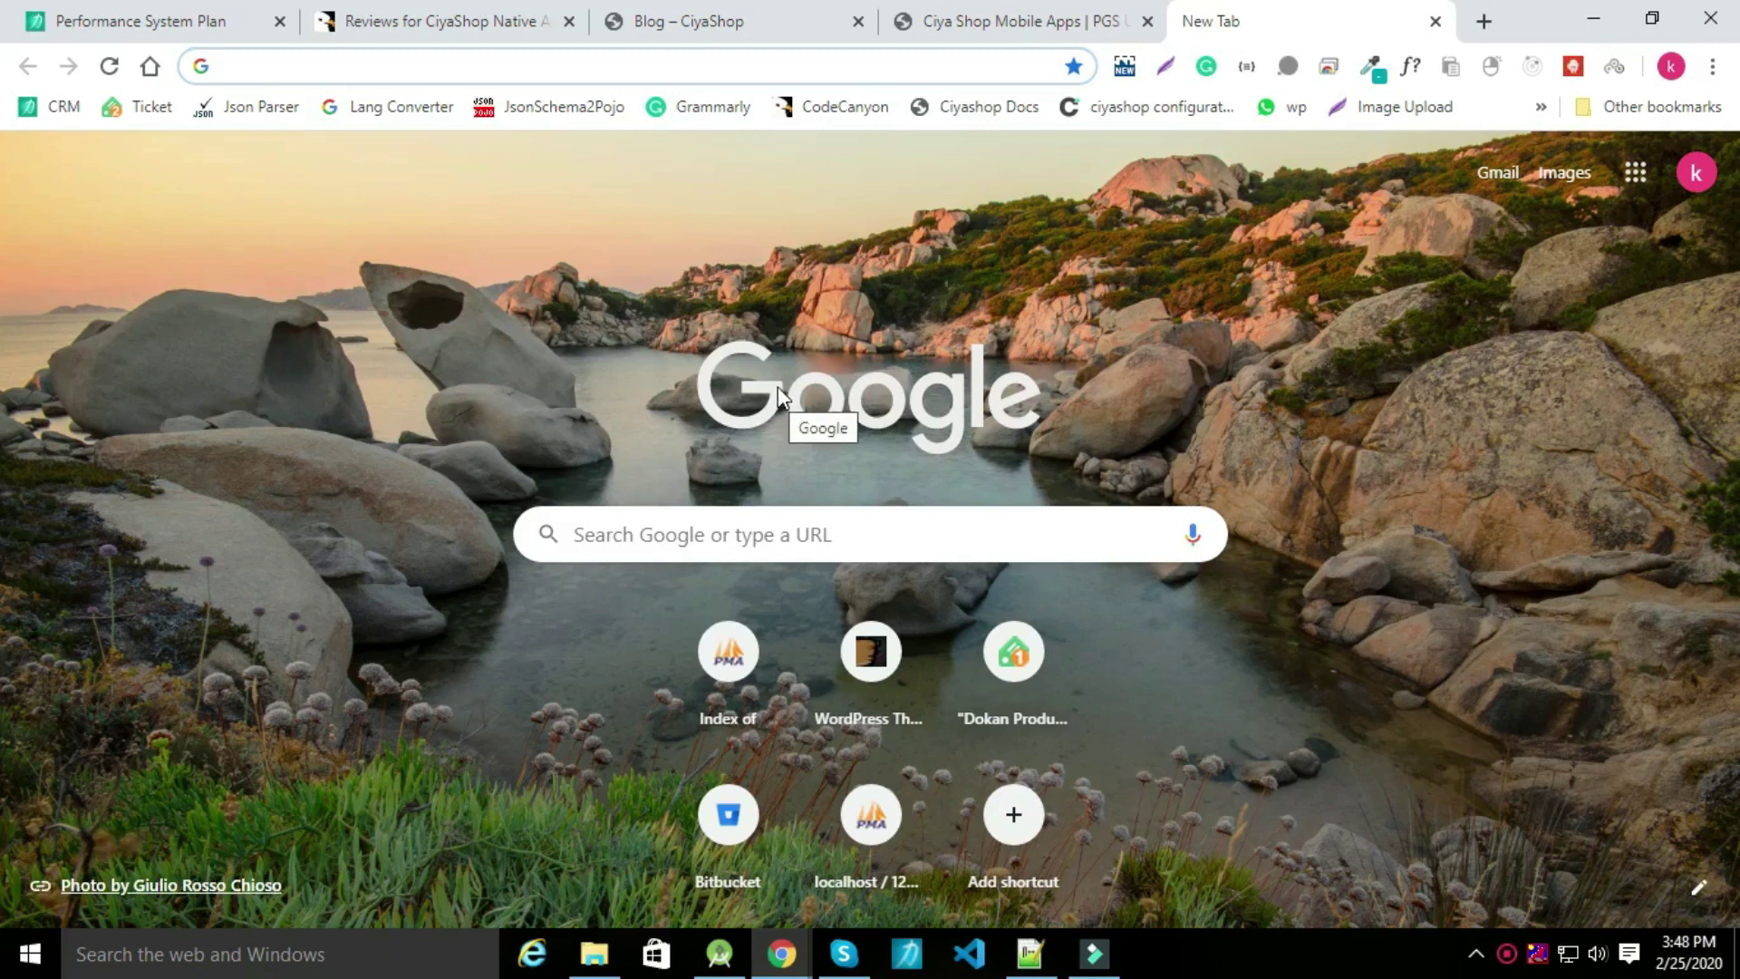
Load the ciyashop multisteps-checkout site's wp-admin address in Chrome.
text(http://test-bh.potenzaglobalsolutions.com/ciyashop-multisteps-checkout/)
text(wp-admin)
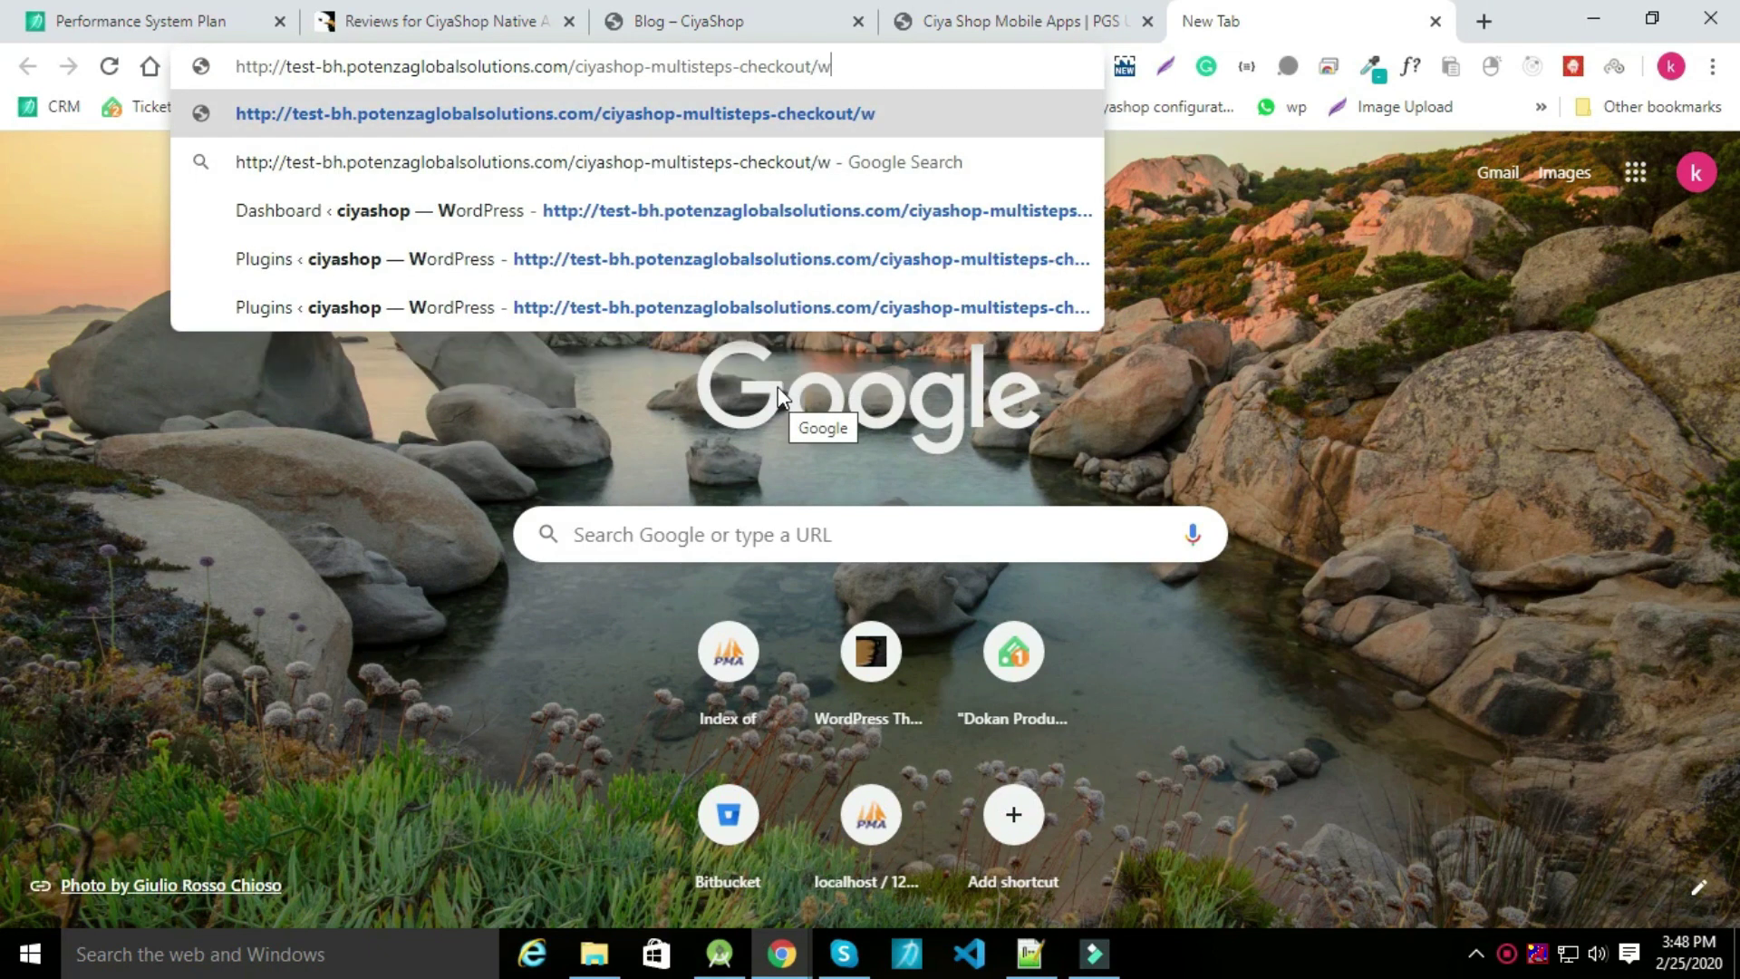
key(Return)
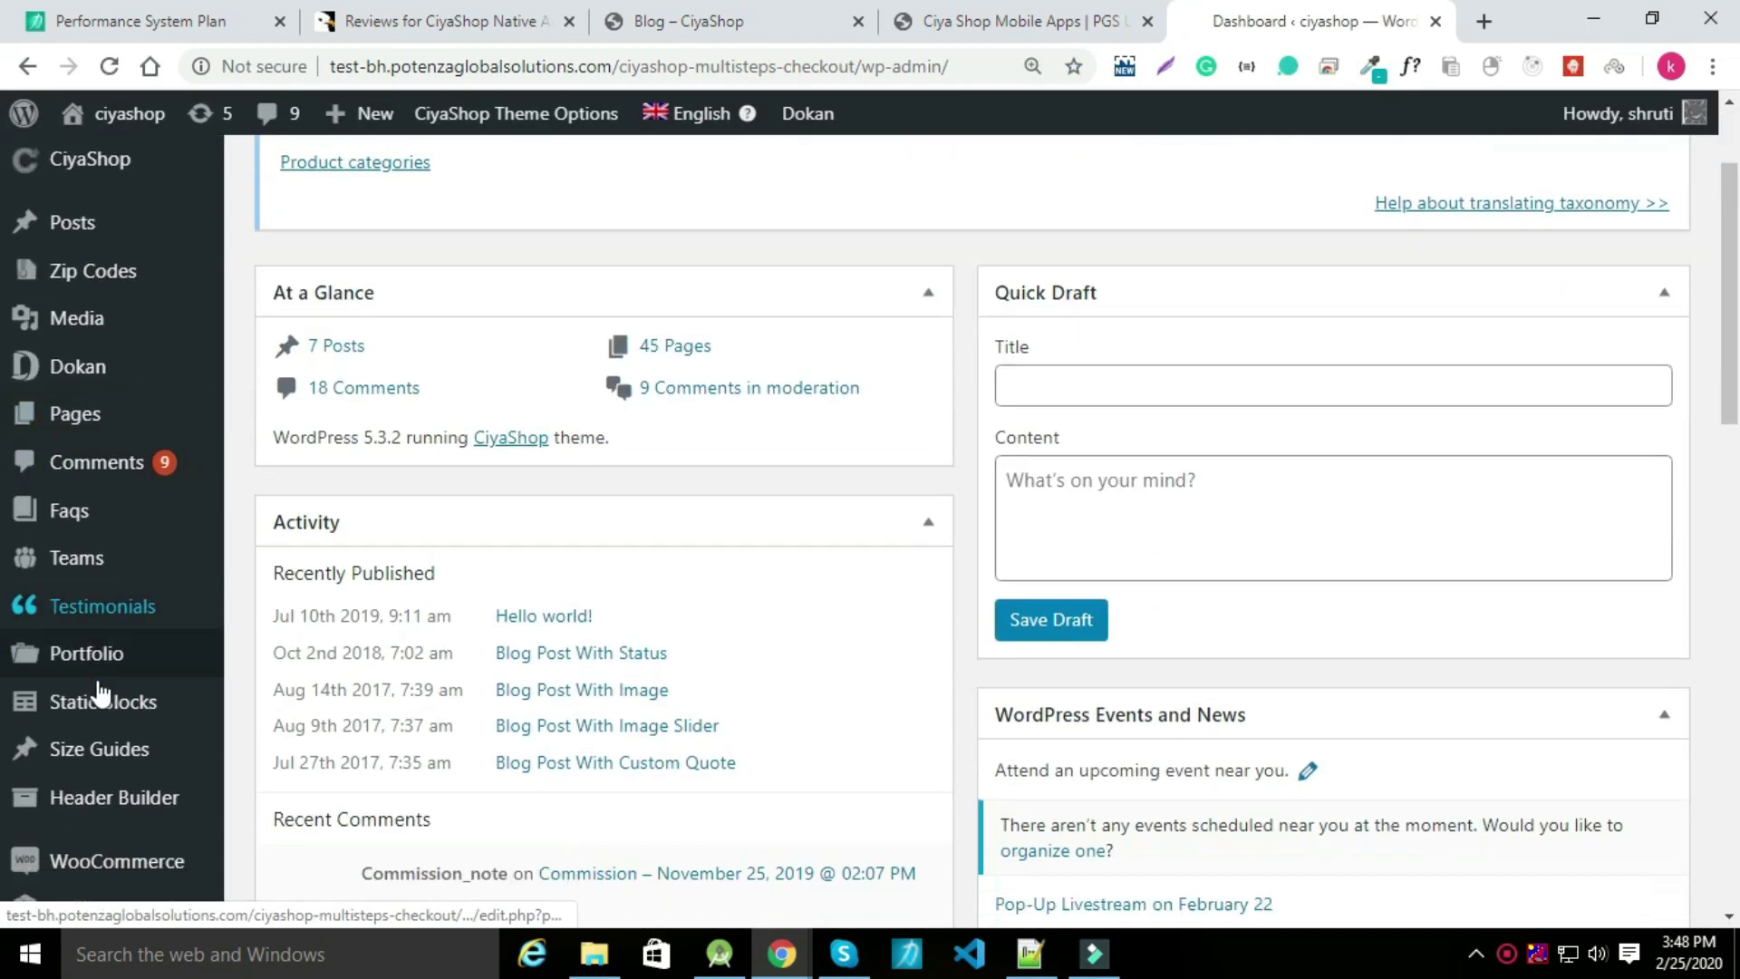
Search plugins for 'wall', then install and activate TeraWallet – For WooCommerce.
mouse_move(63, 826)
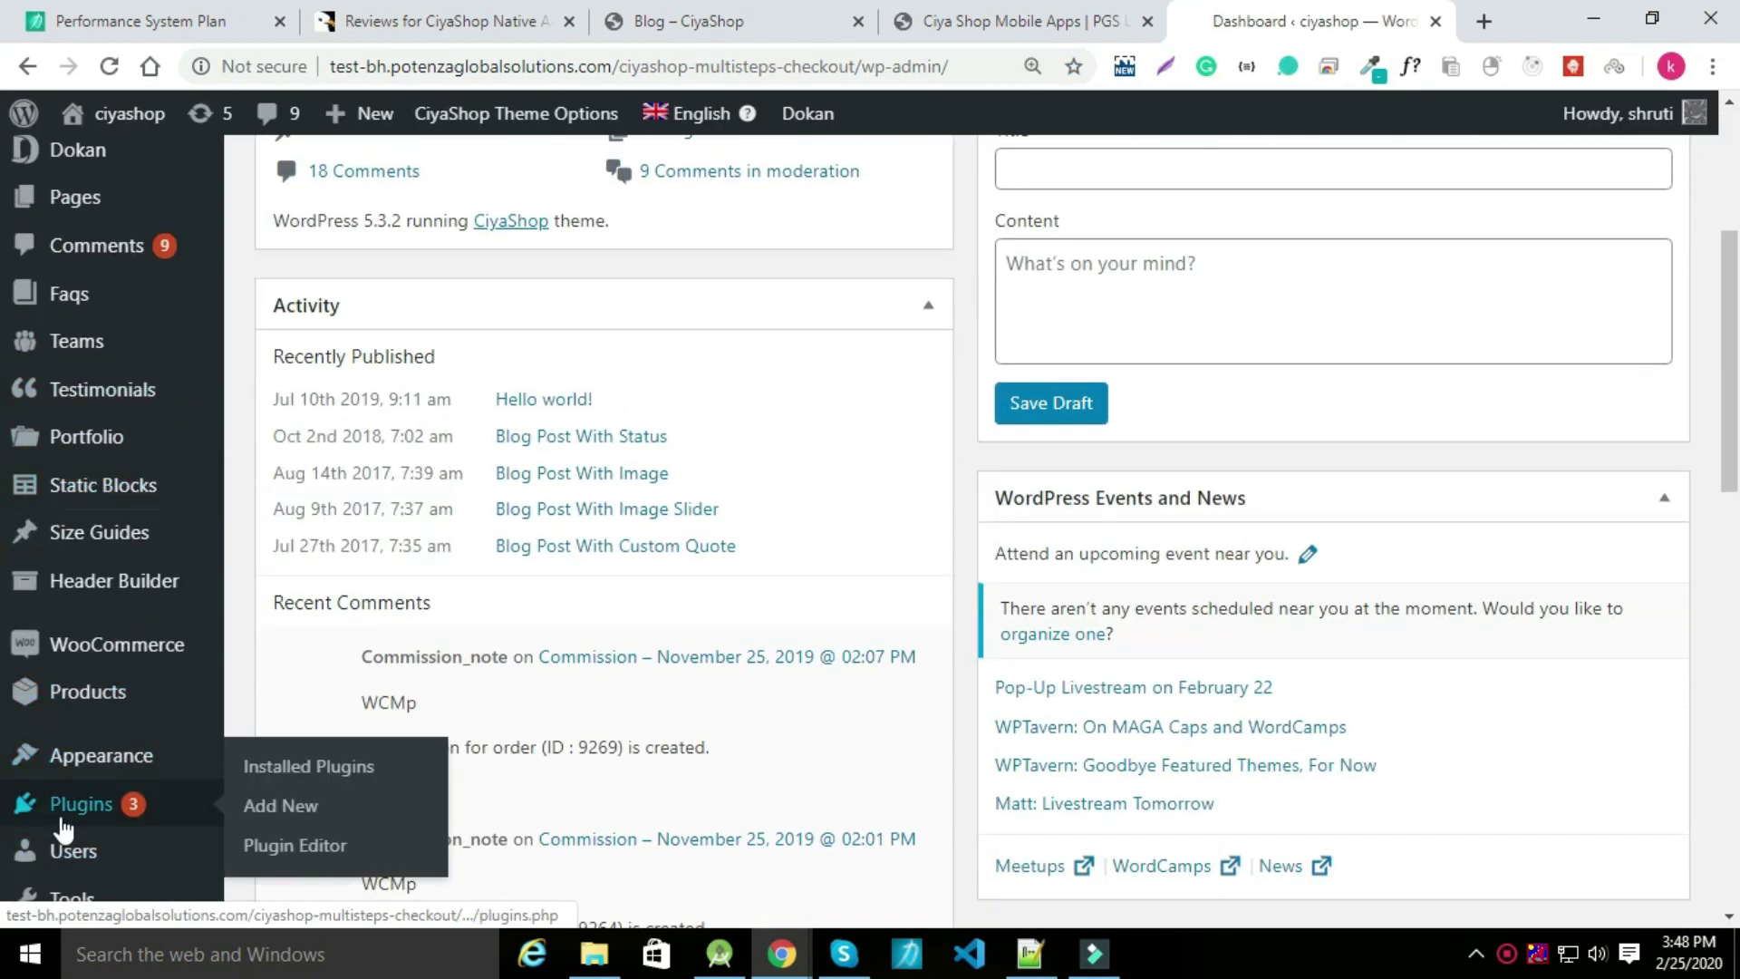
click(281, 806)
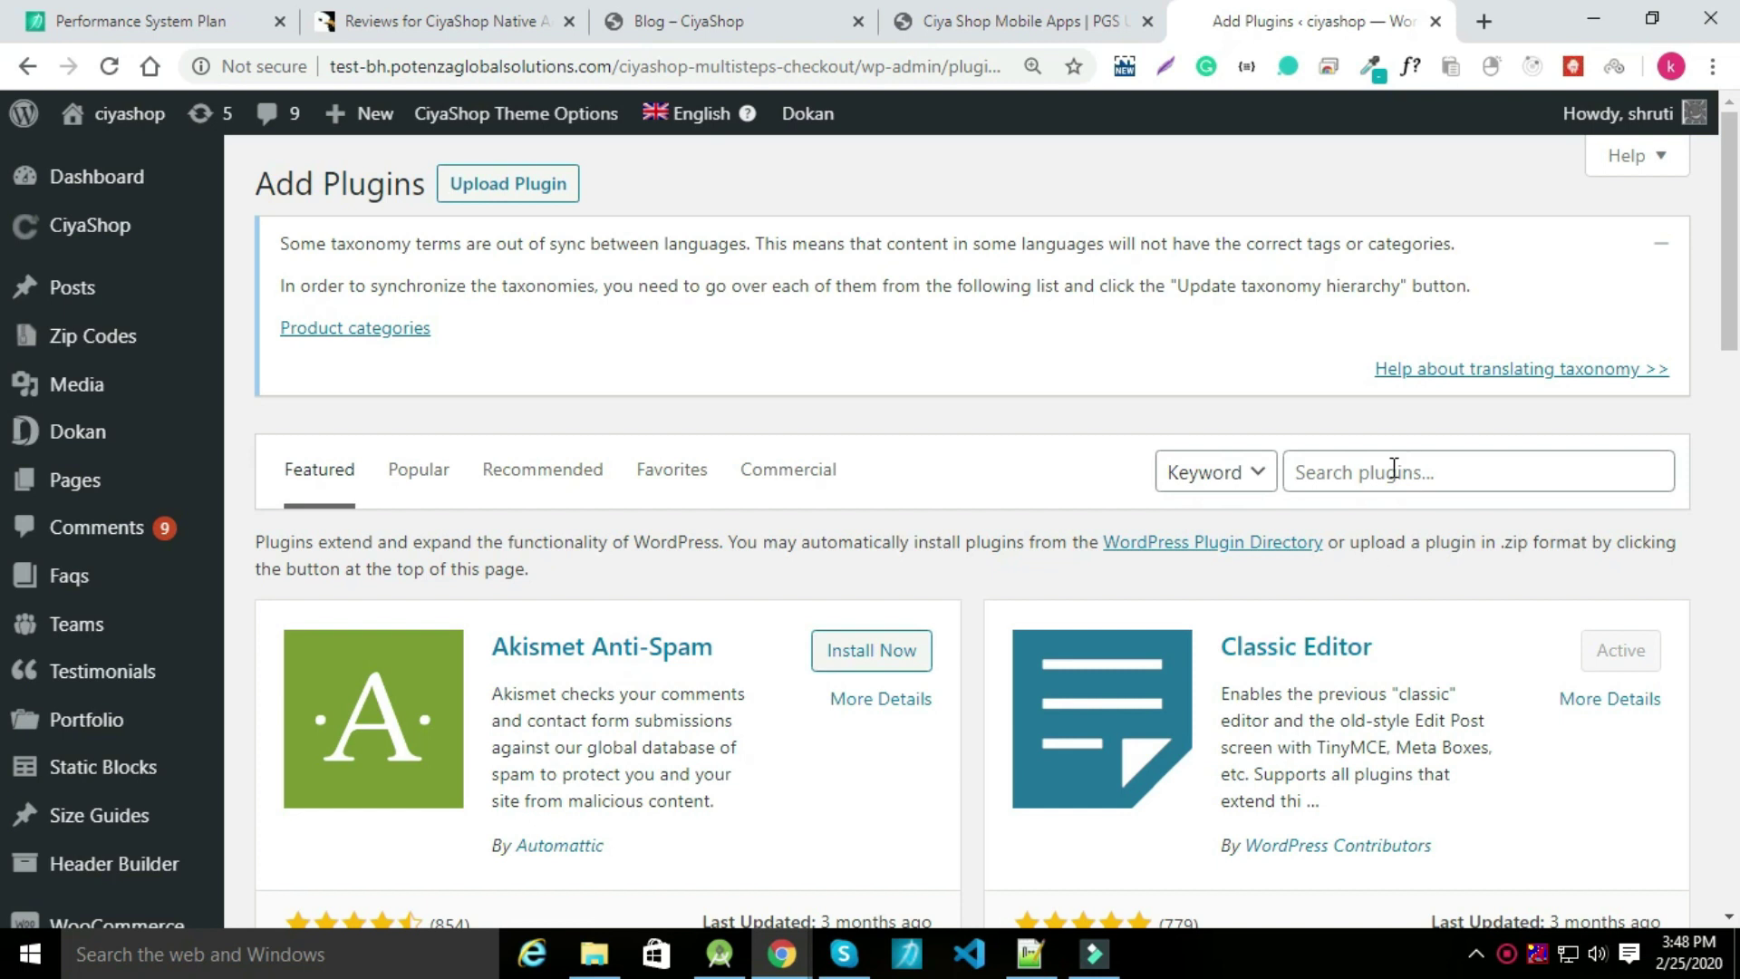
click(1393, 467)
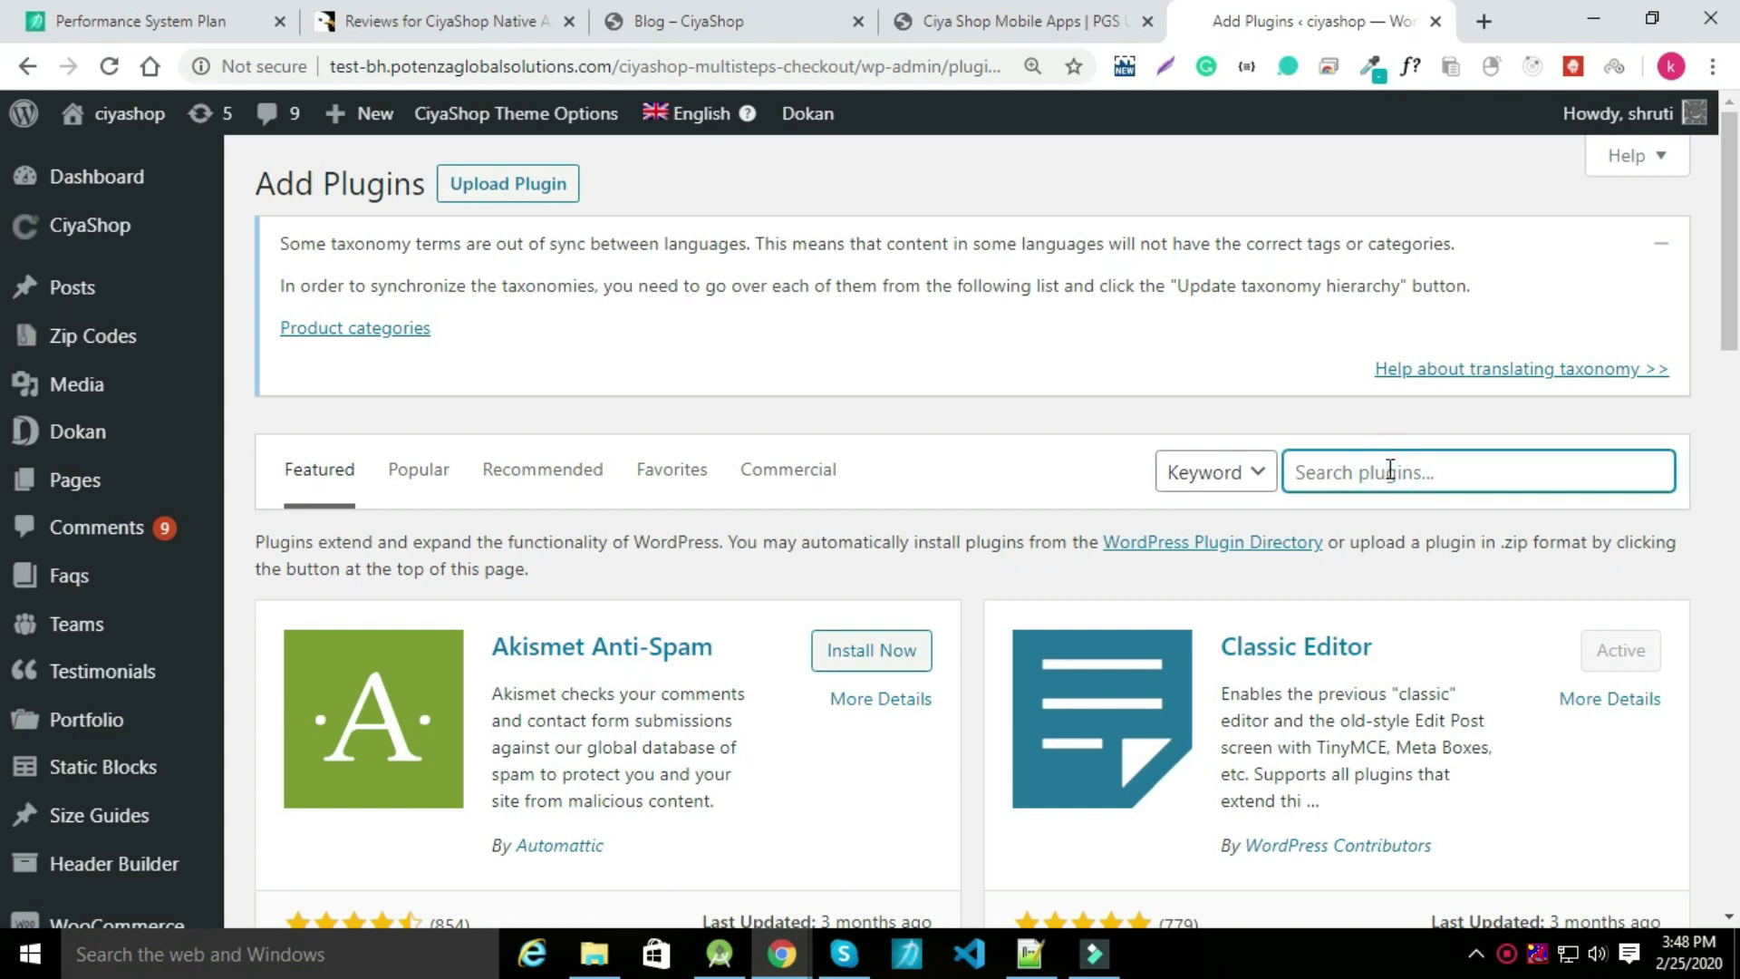
text(wallet)
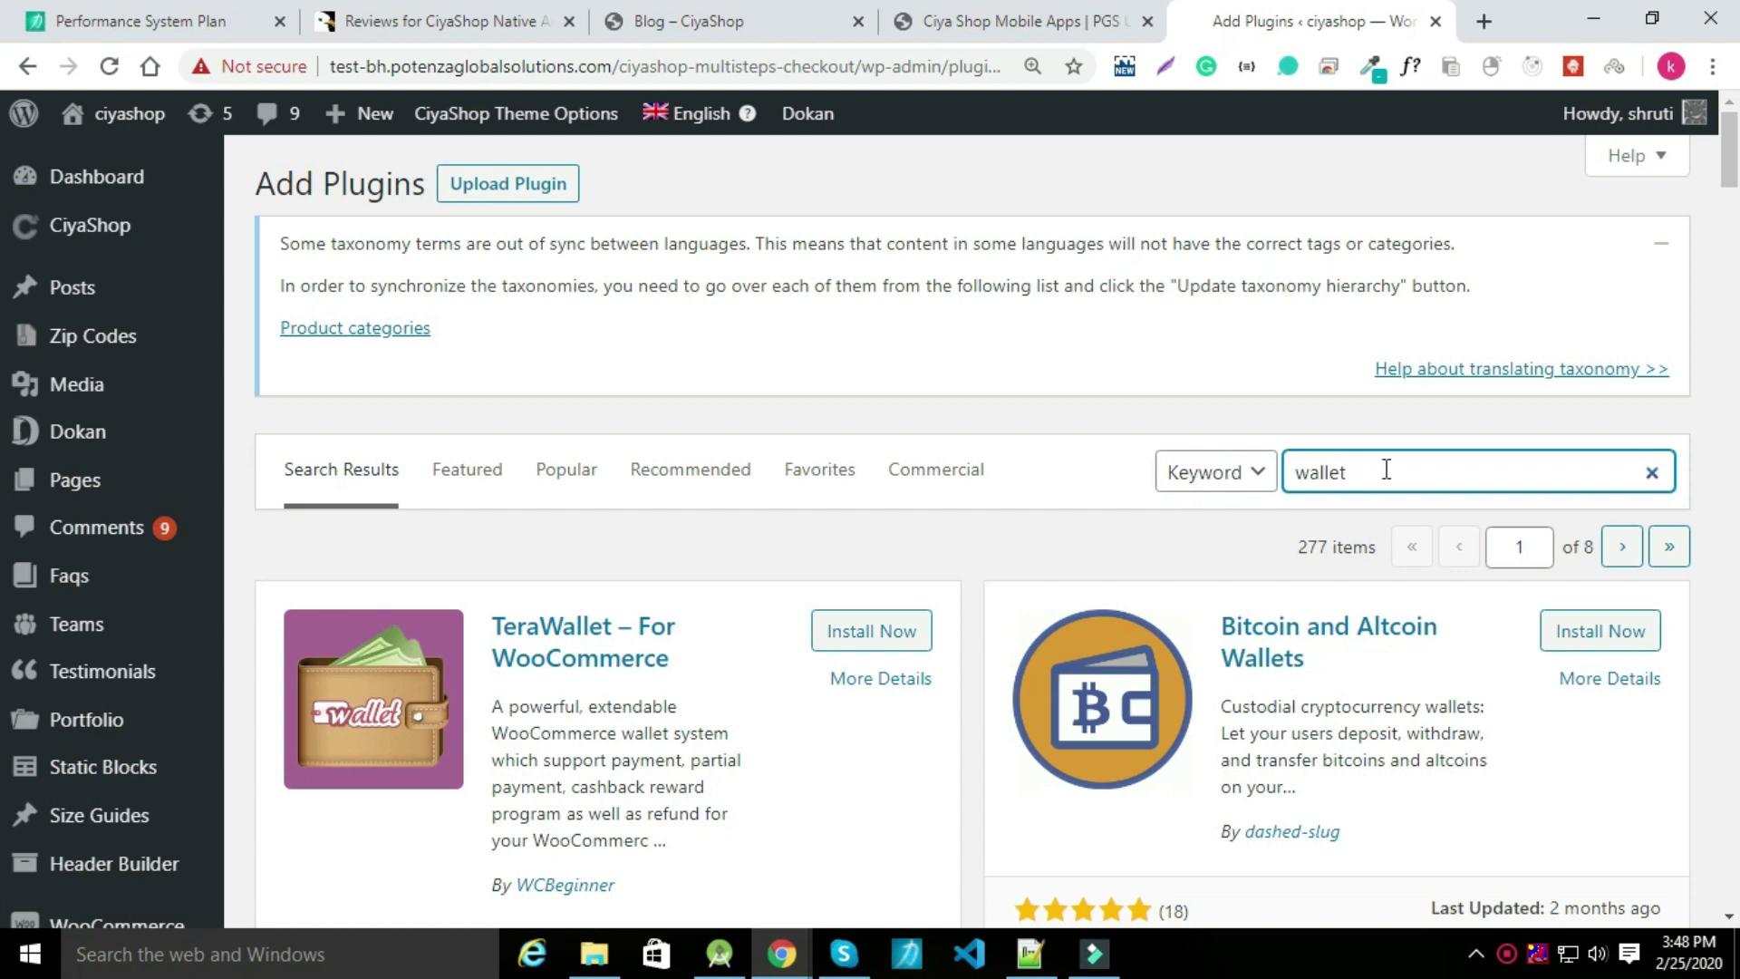
click(841, 633)
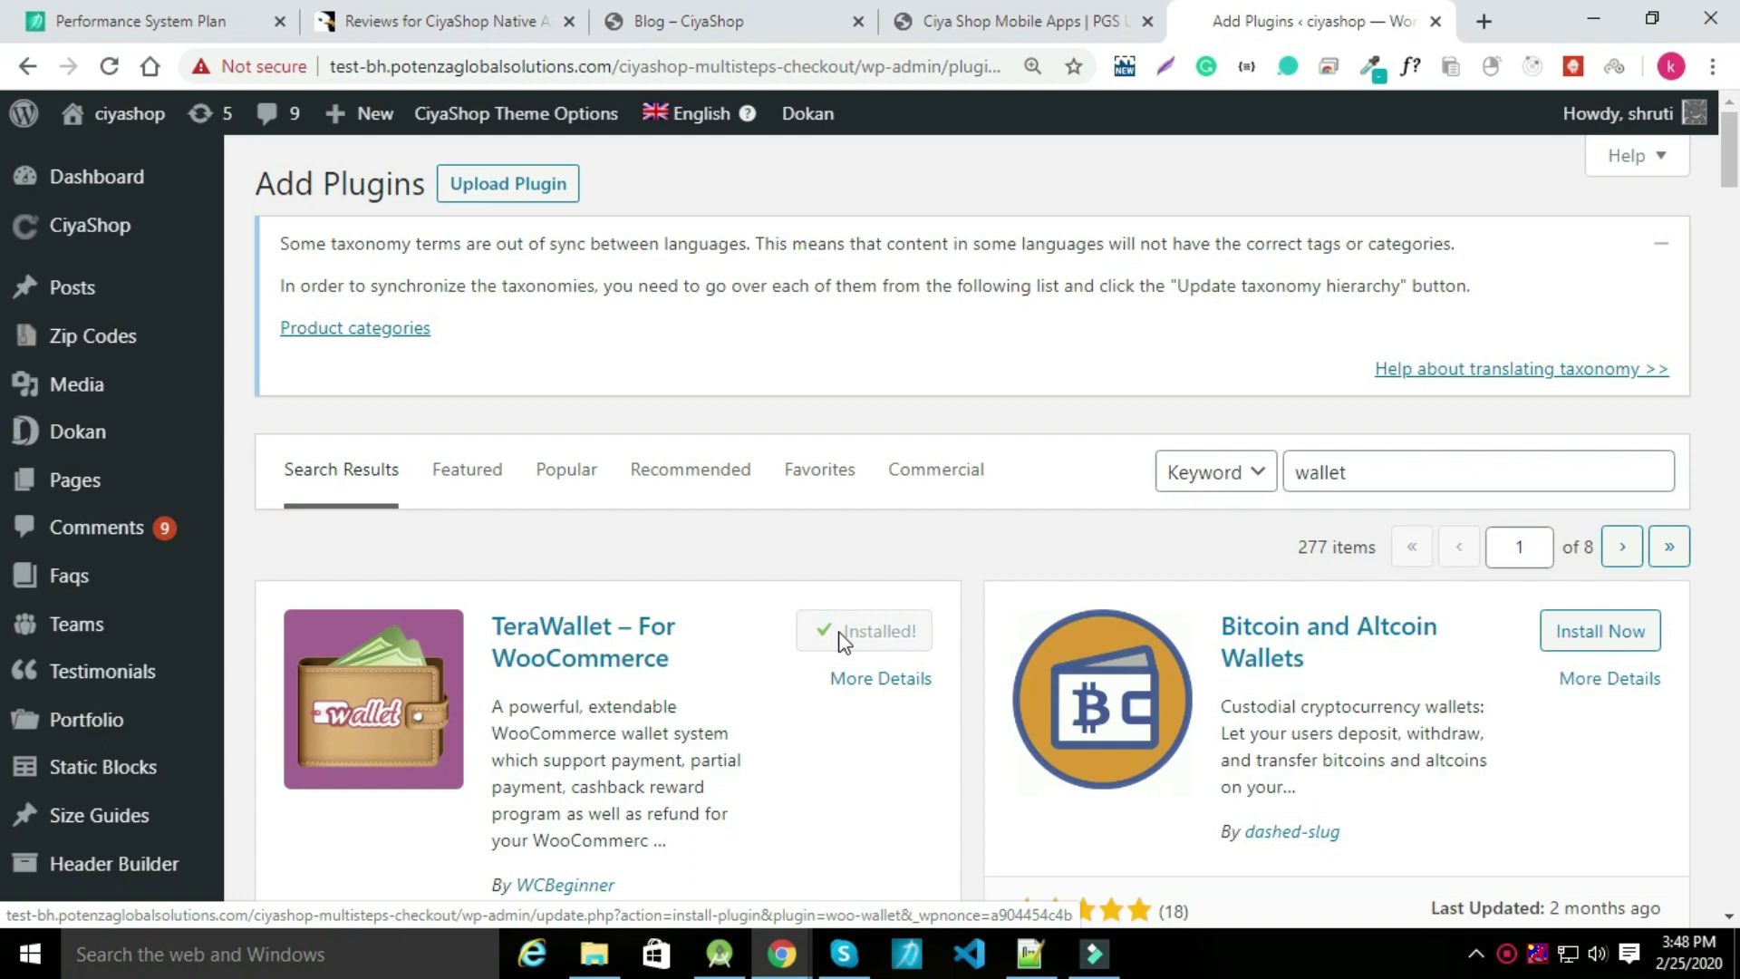
click(864, 639)
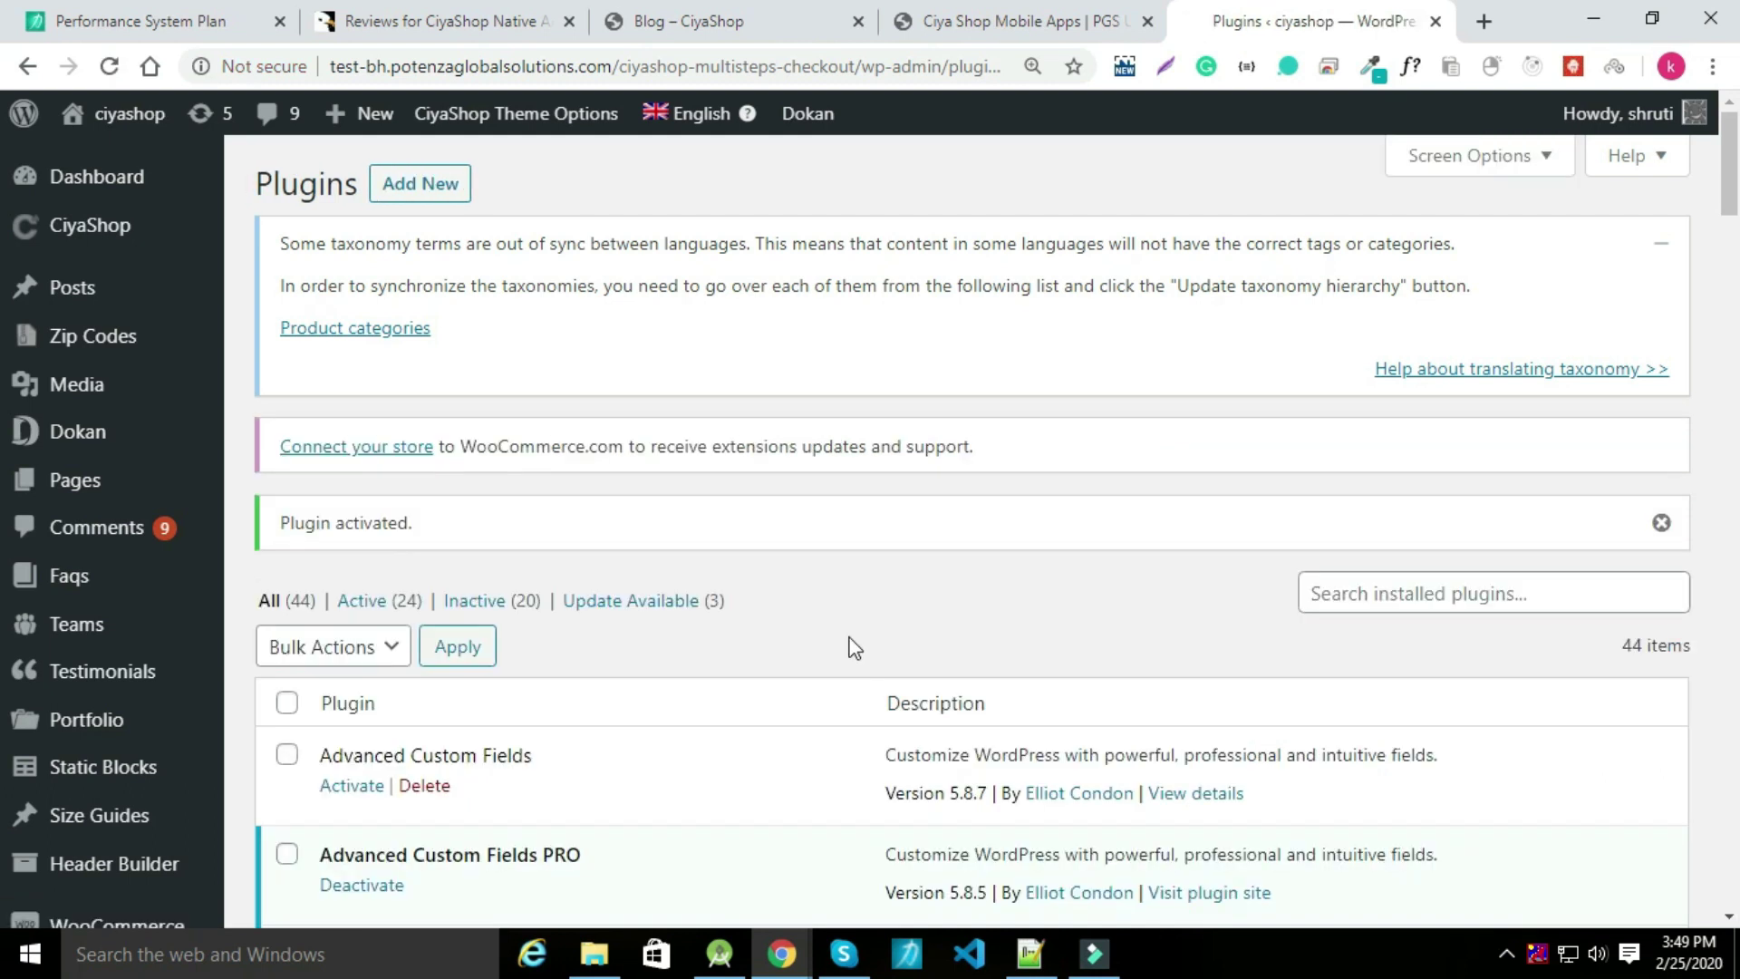
Show TeraWallet's Users wallet details listing all 74 users and their remaining balances.
scroll(72, 516, down, 4)
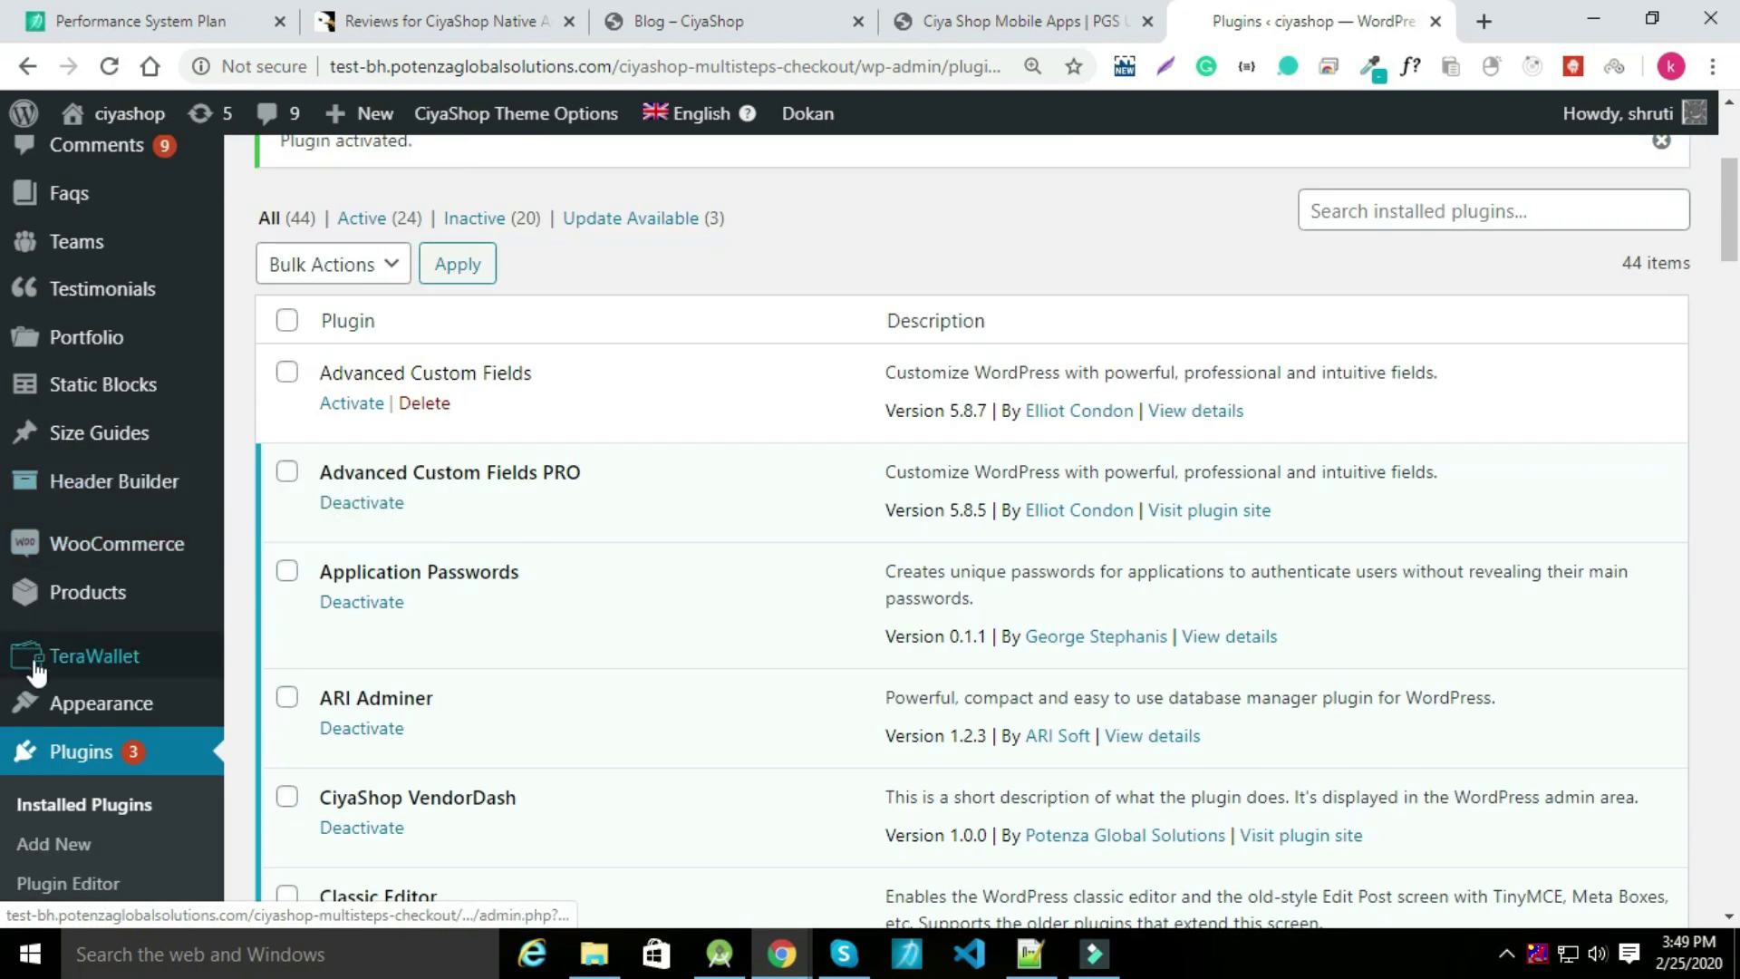
mouse_move(31, 657)
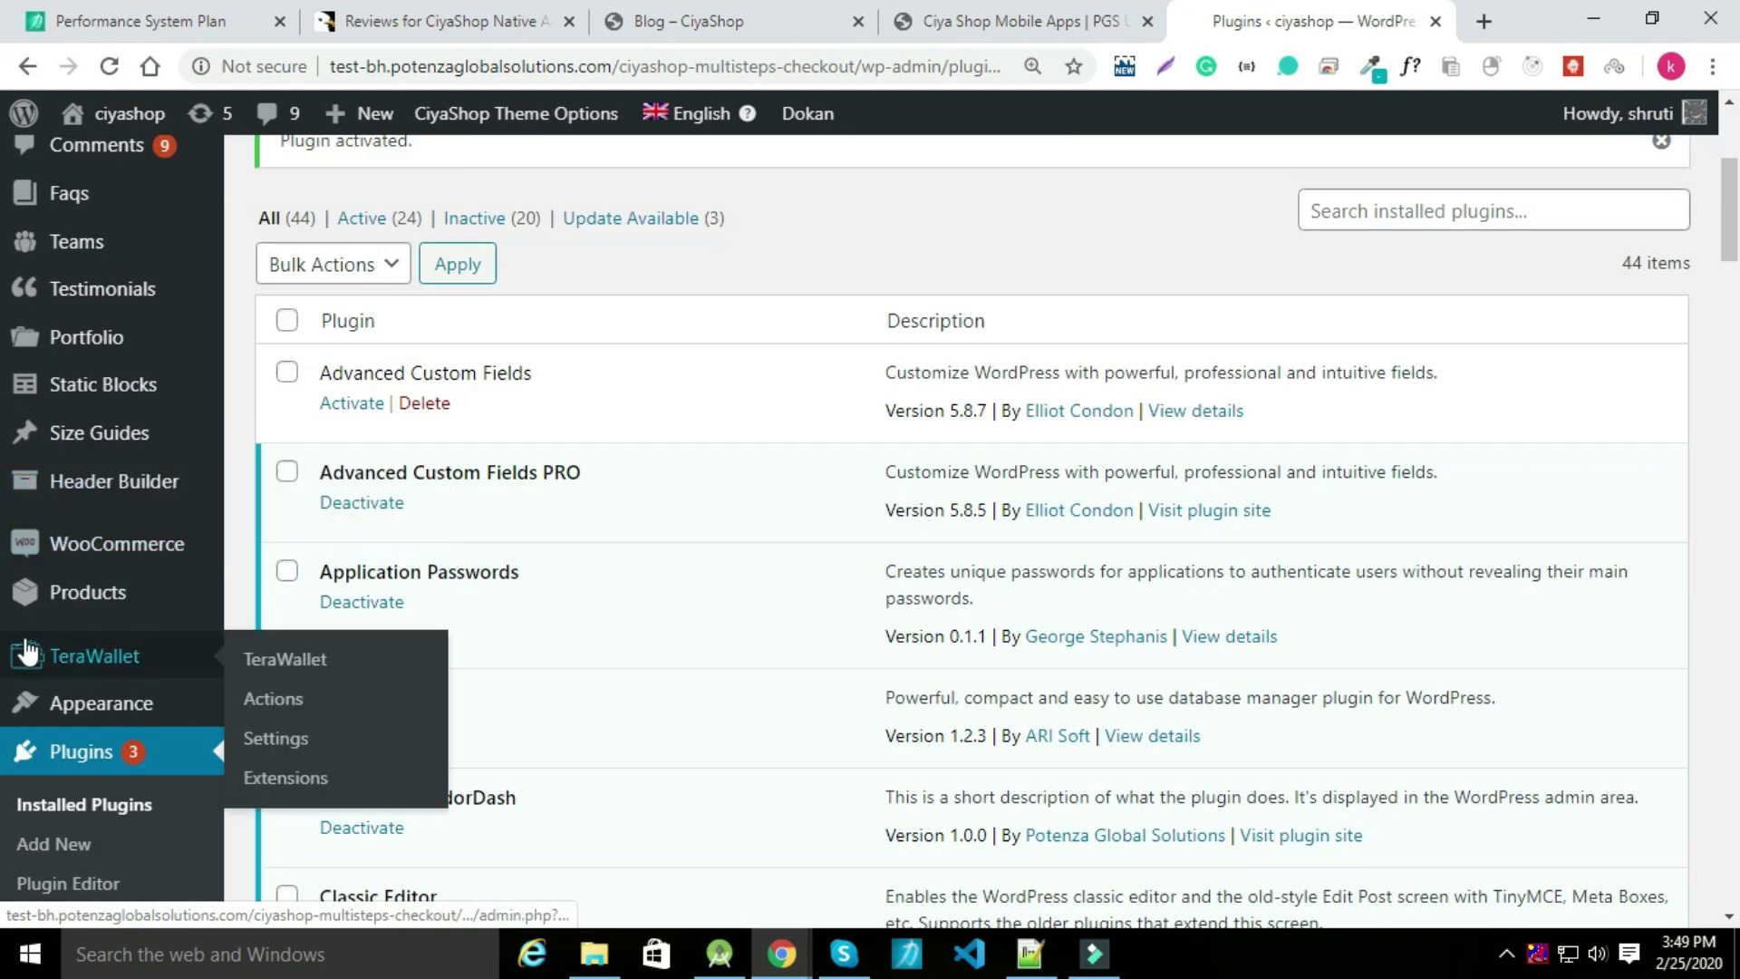
click(263, 663)
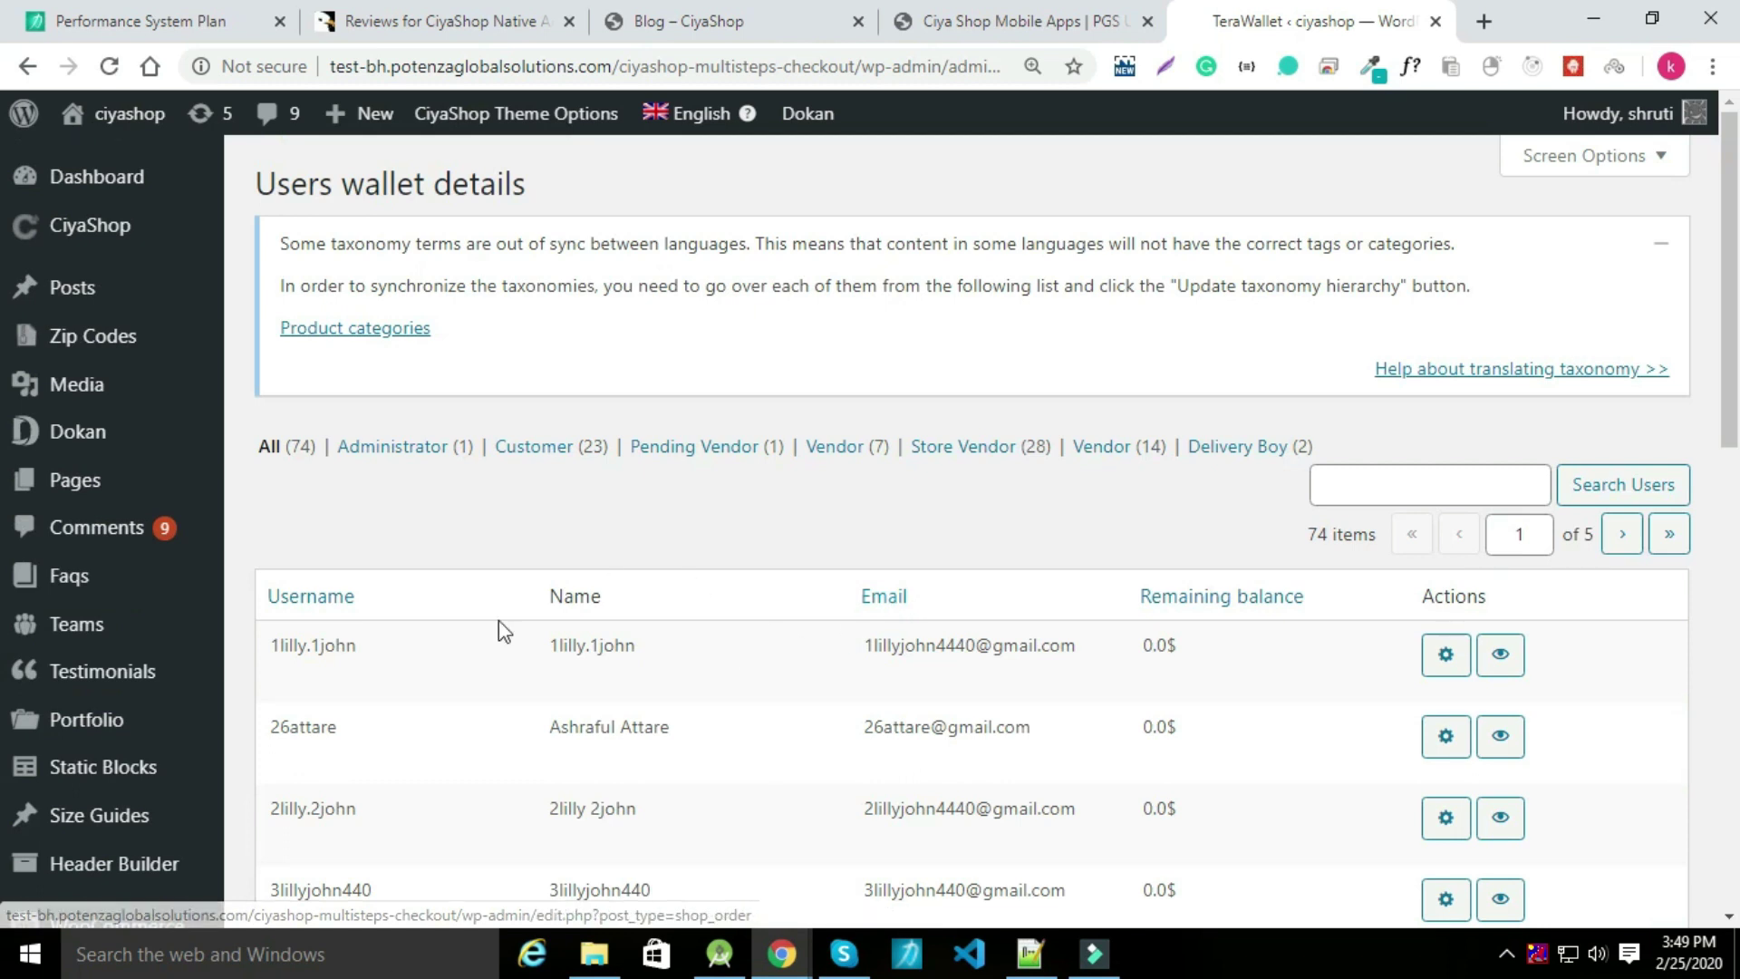
scroll(101, 625, down, 4)
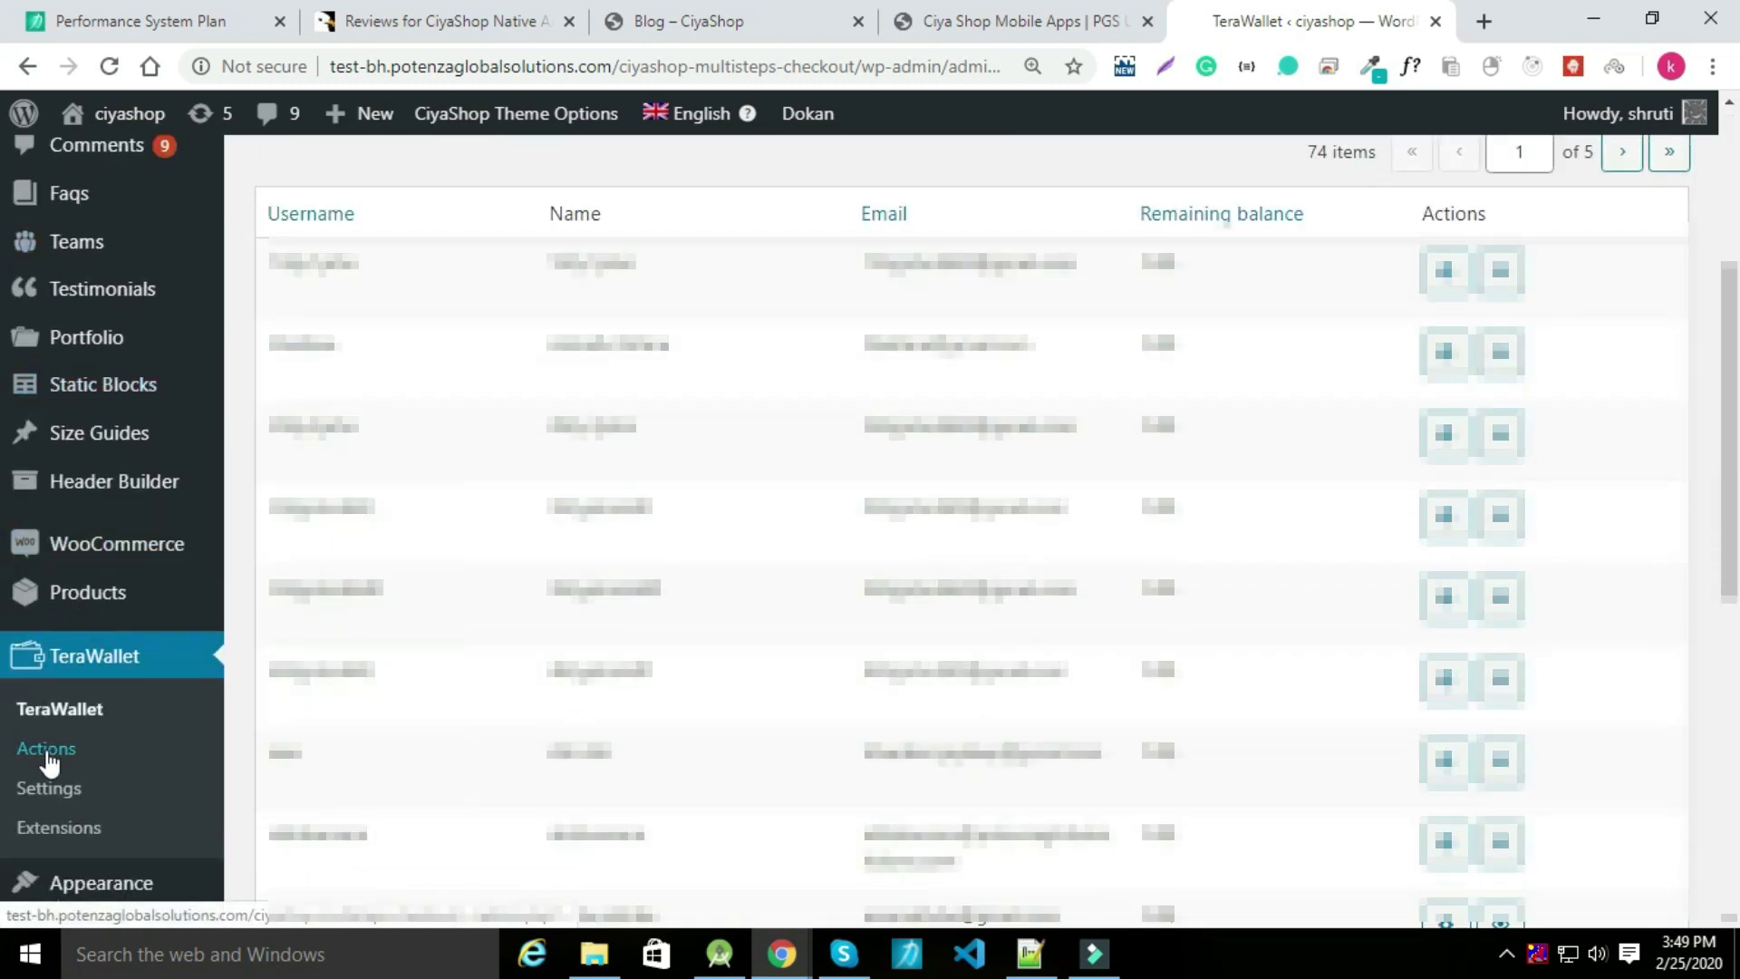
Open the New user registration action's settings under TeraWallet Actions.
click(46, 755)
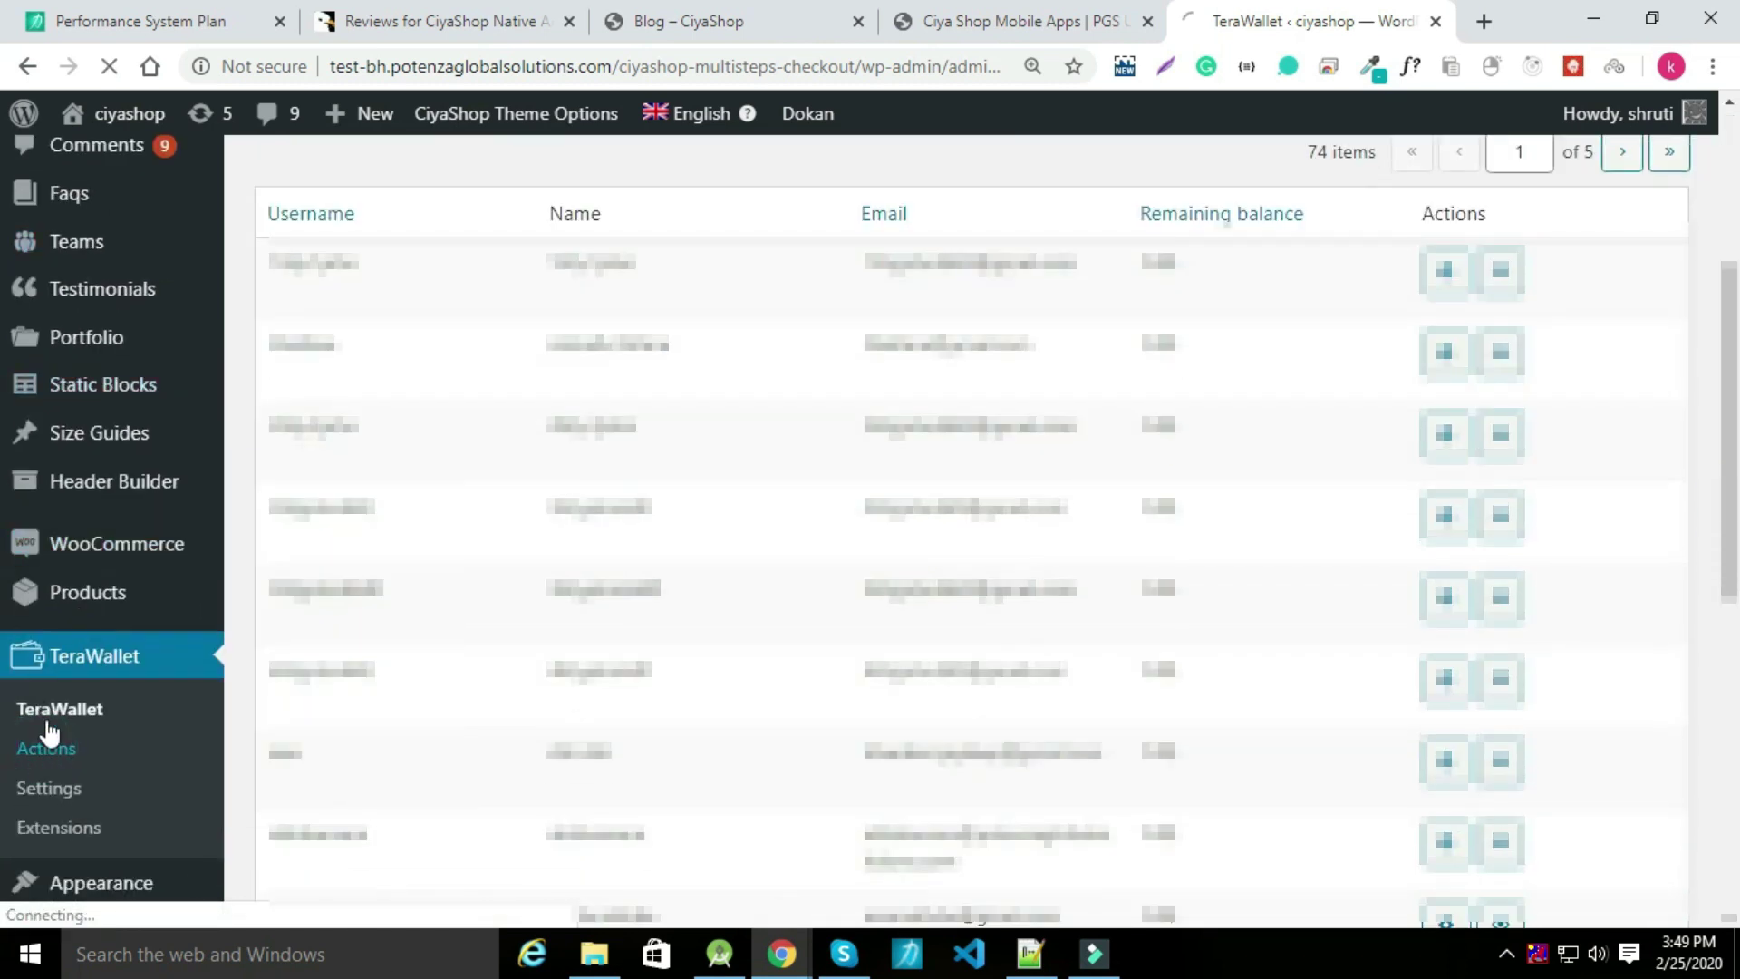
scroll(634, 716, down, 1)
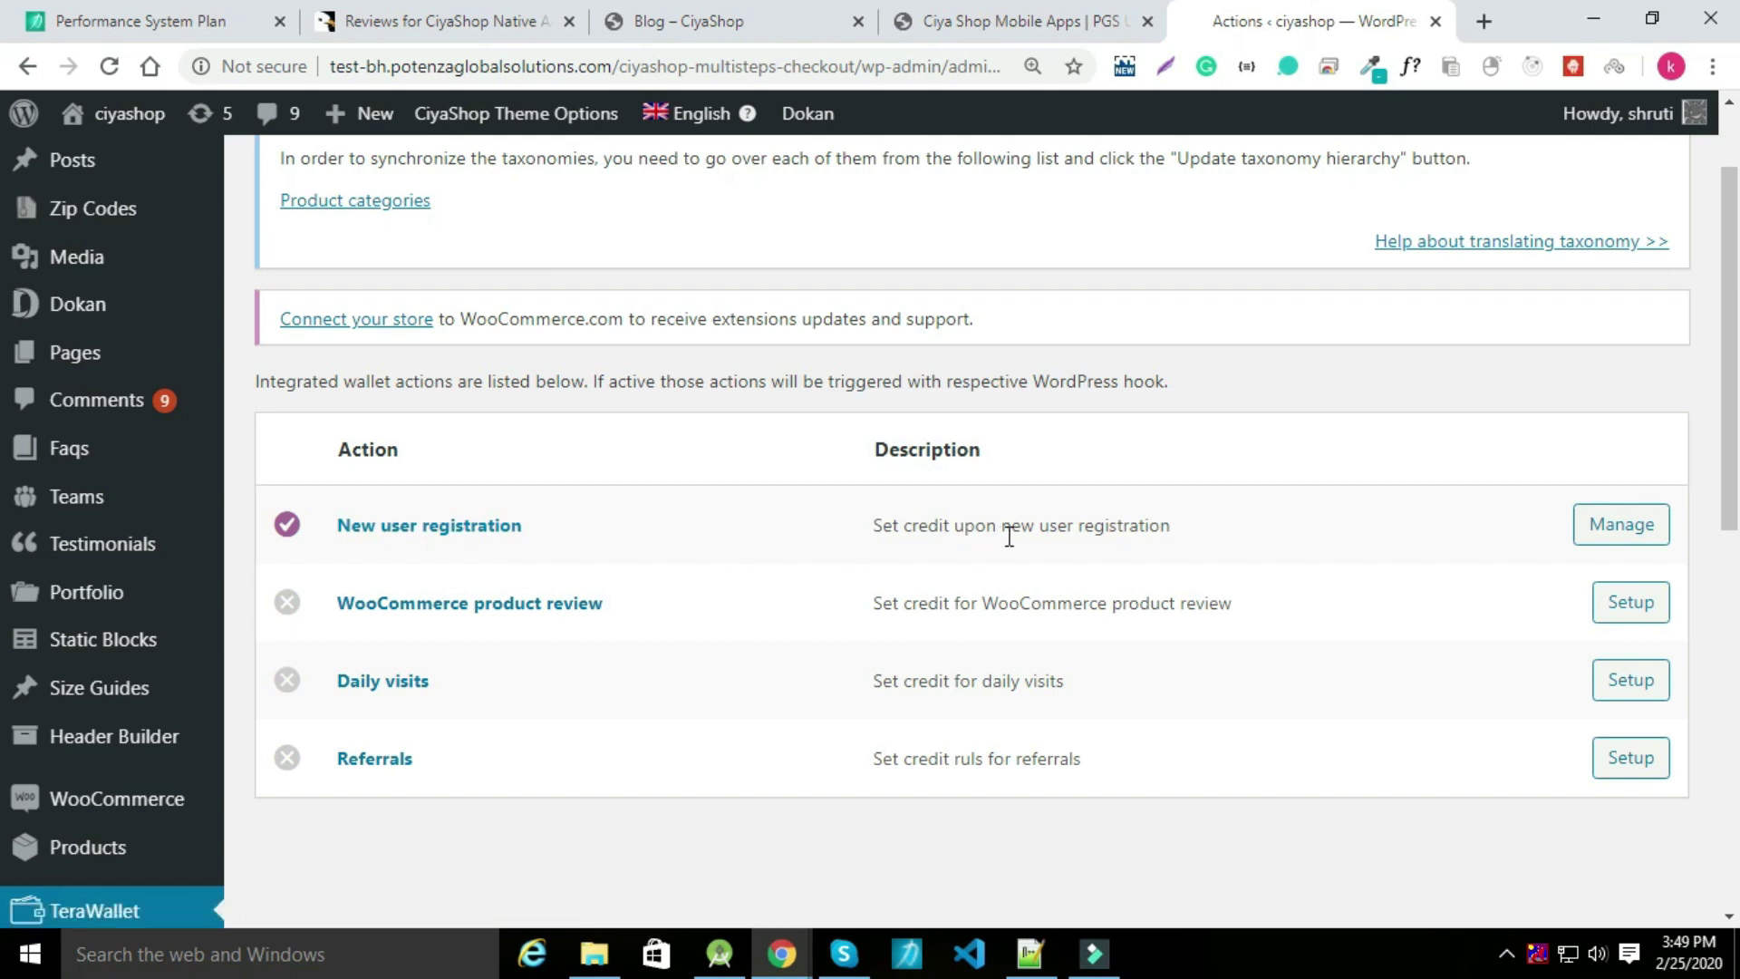
click(1627, 528)
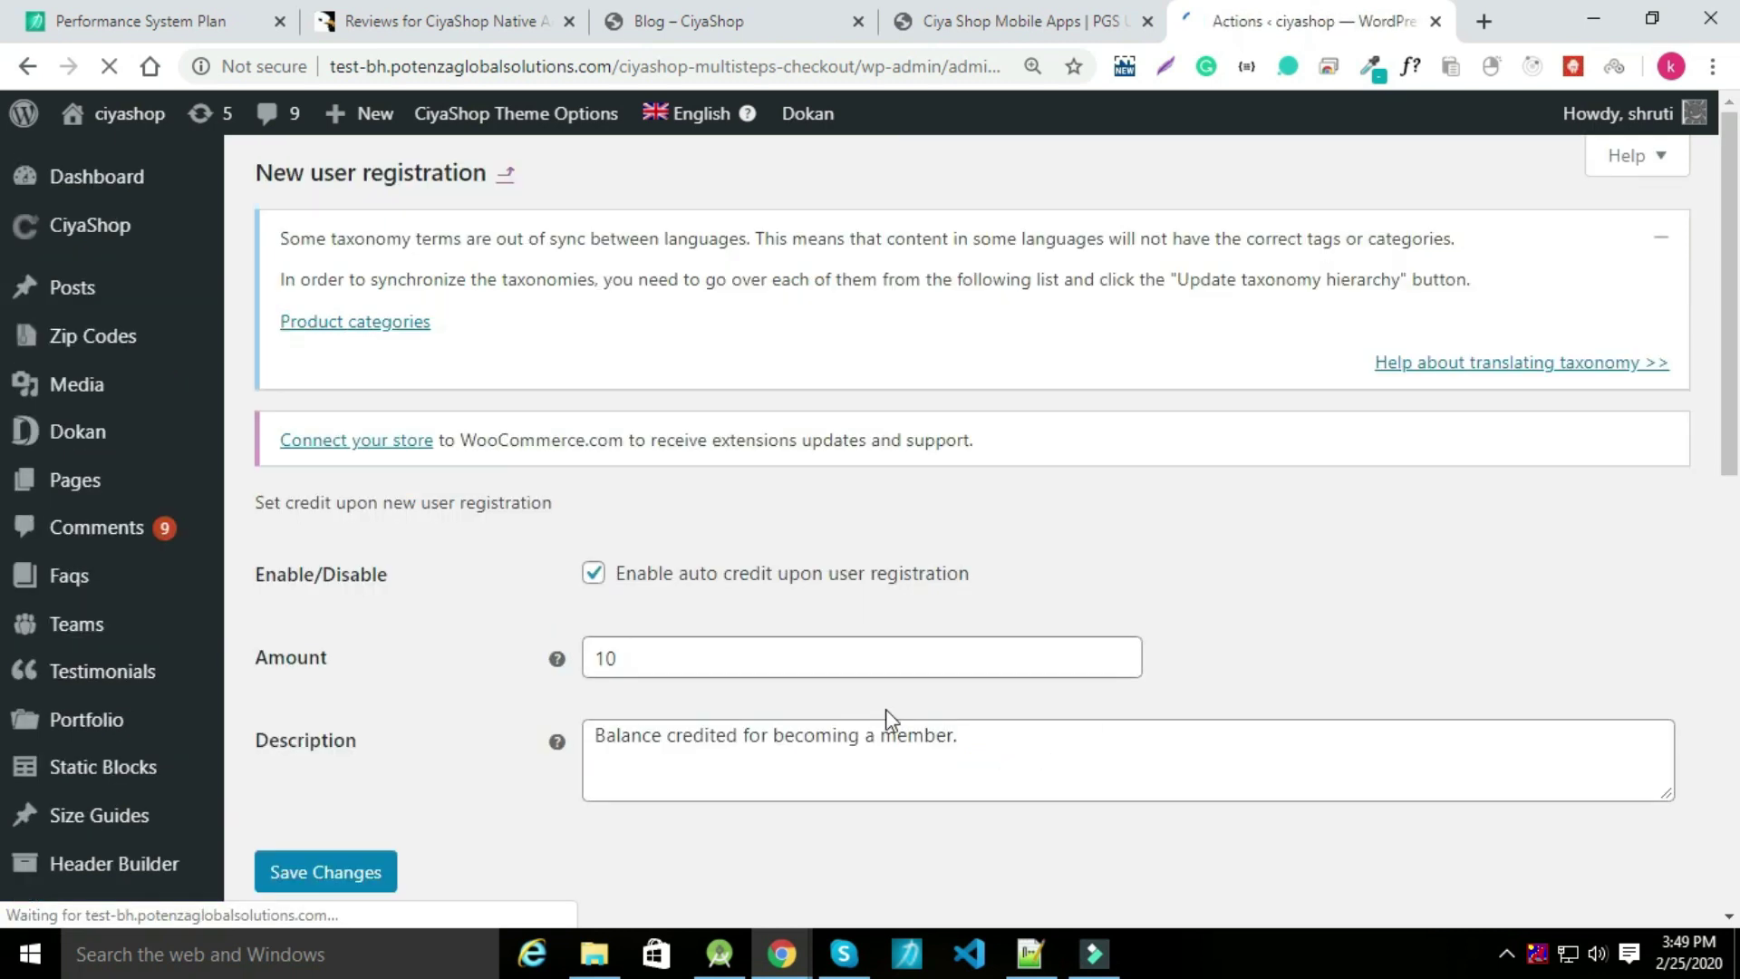
scroll(508, 637, down, 5)
scroll(497, 544, up, 3)
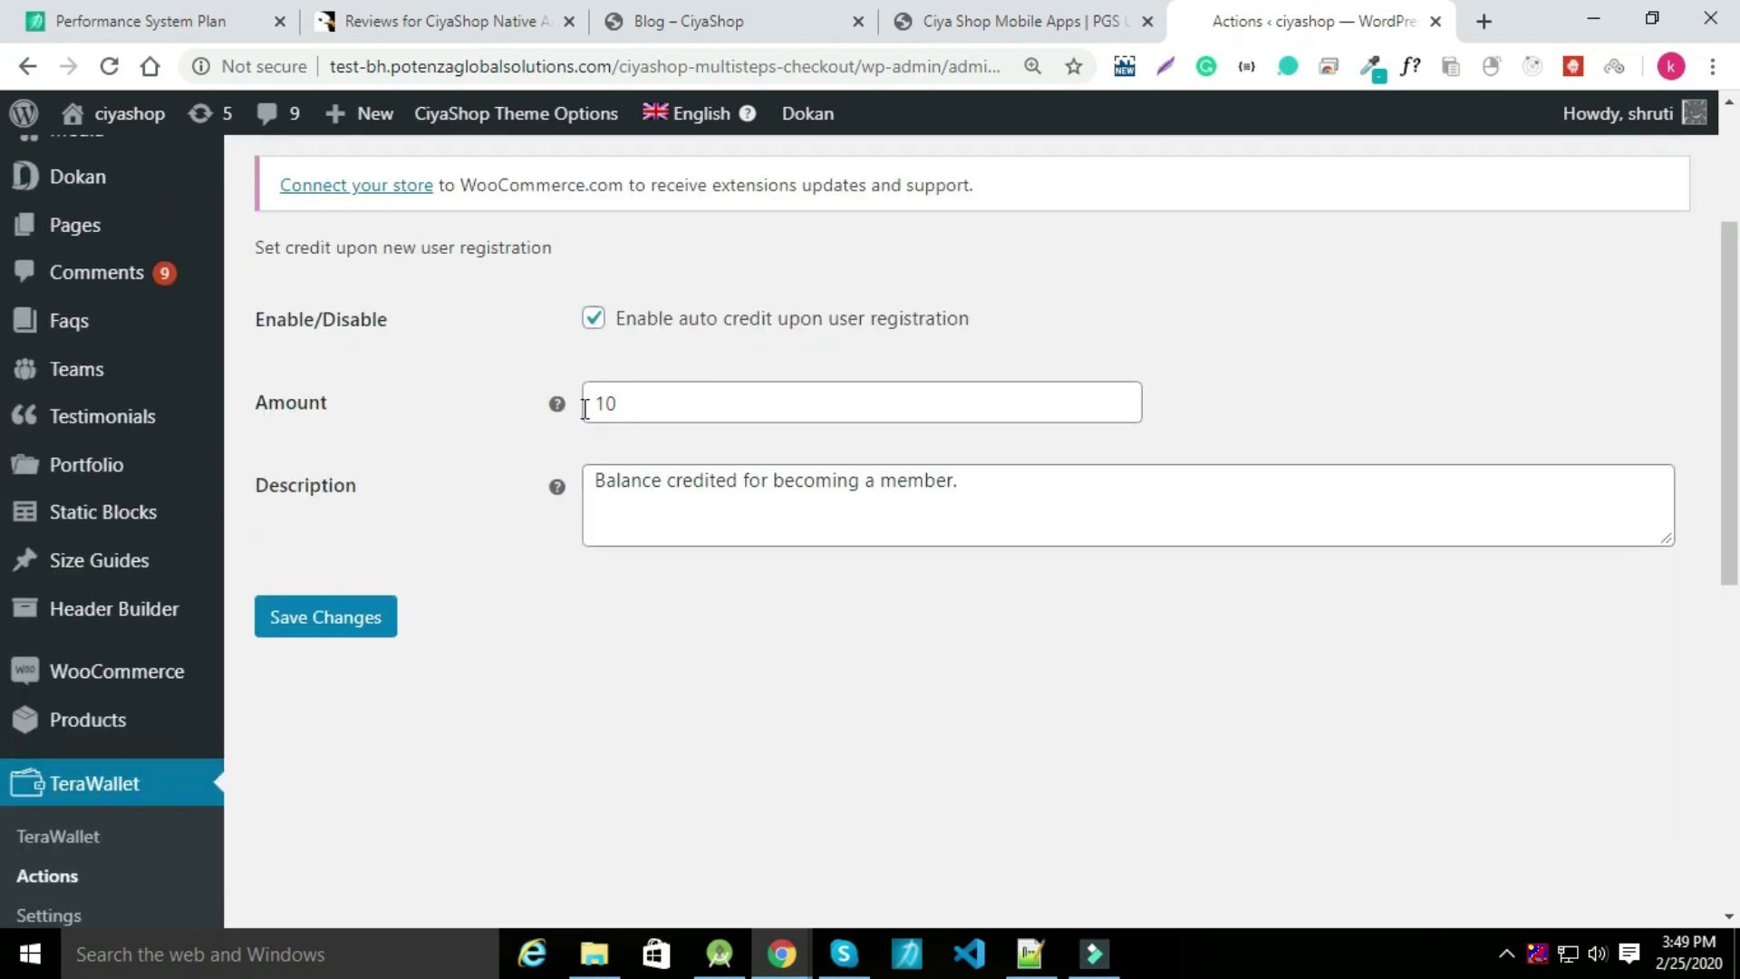
Keep registration auto credit enabled with amount 10 and save the changes.
click(595, 321)
click(594, 321)
click(634, 392)
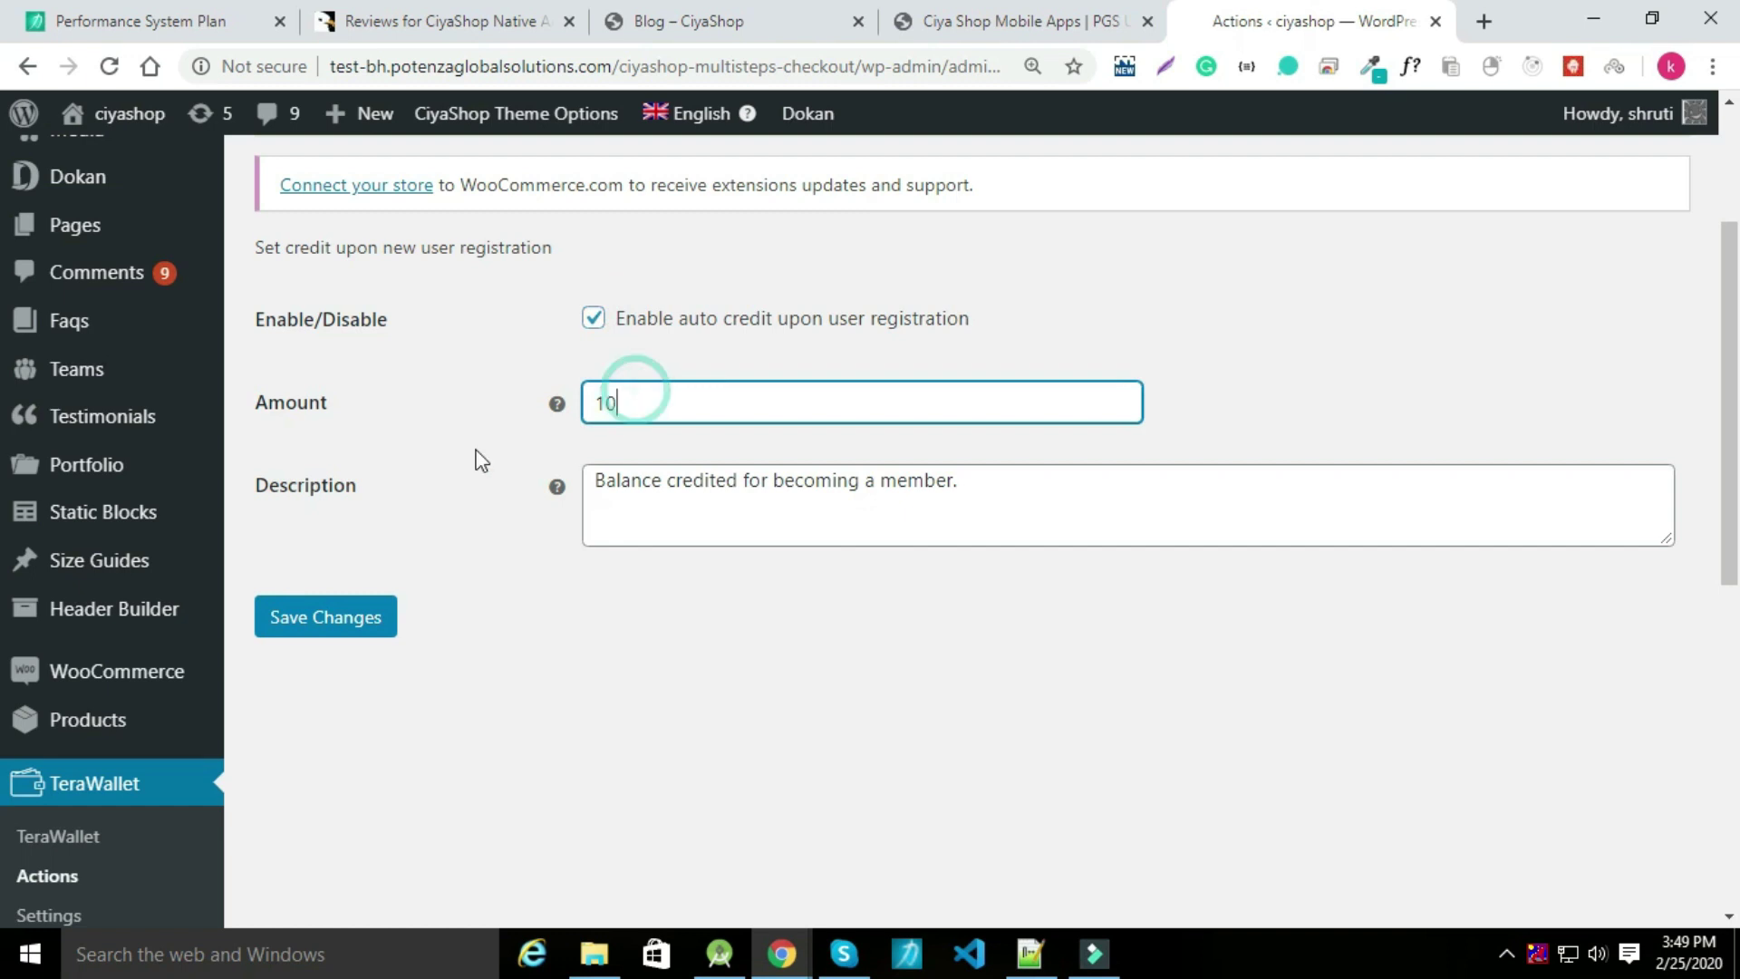
click(626, 405)
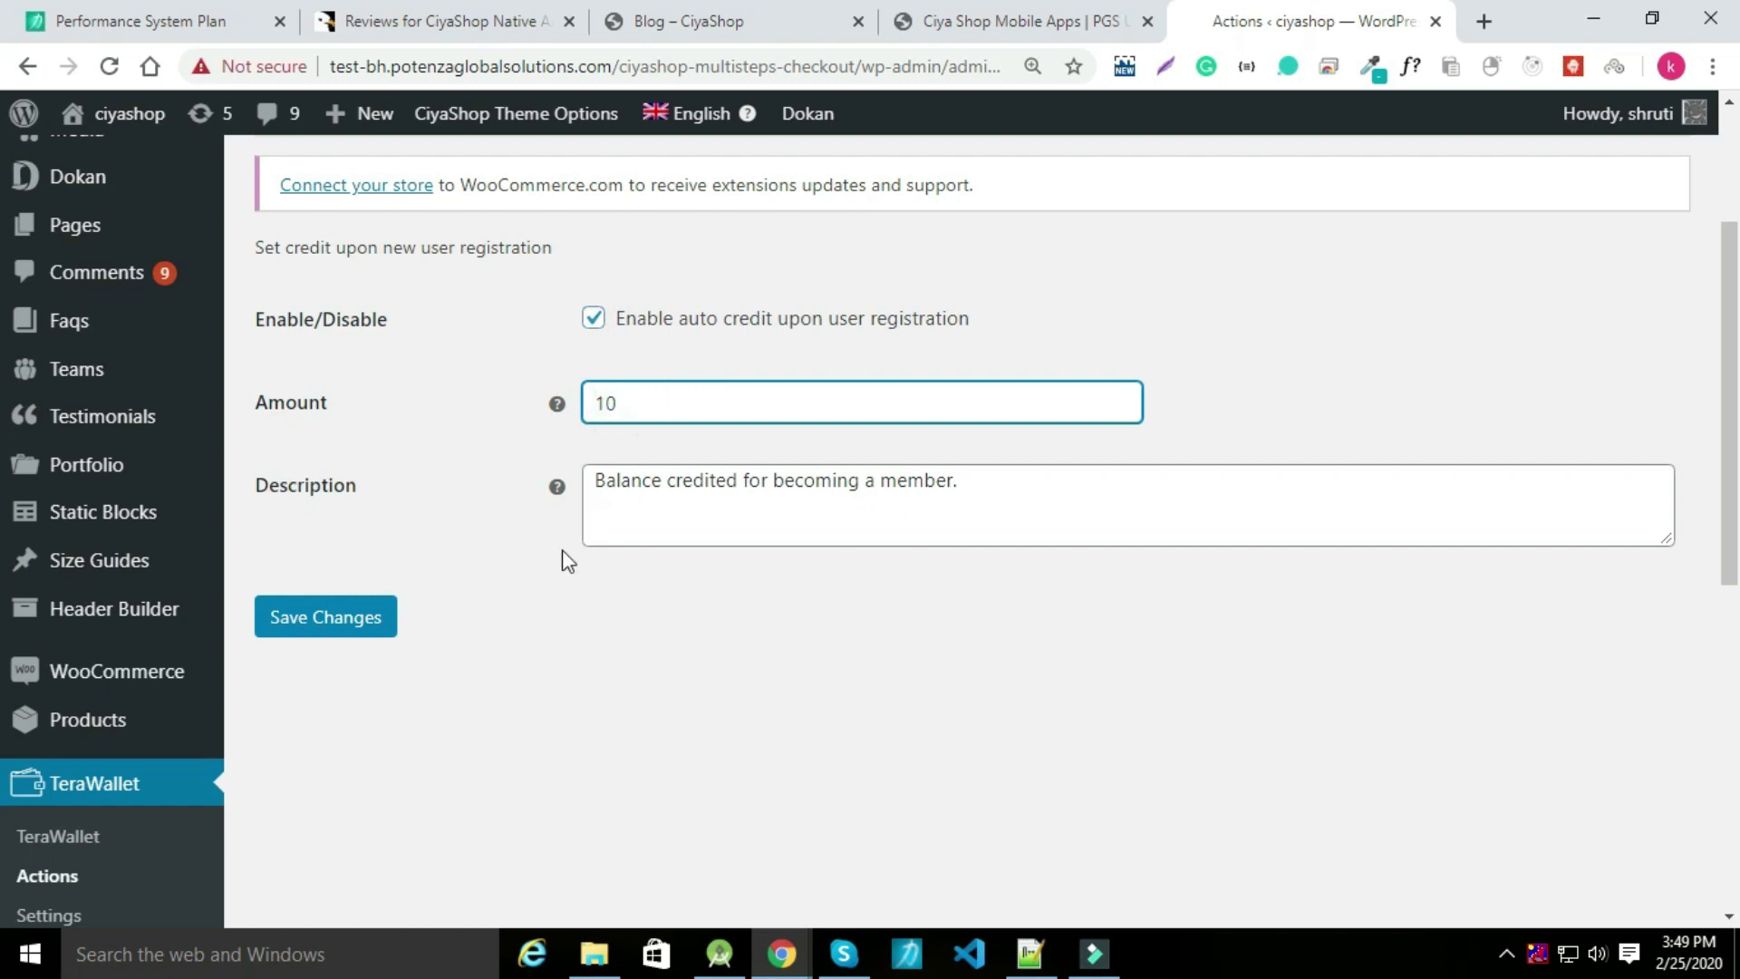
drag(641, 481, 957, 481)
click(308, 618)
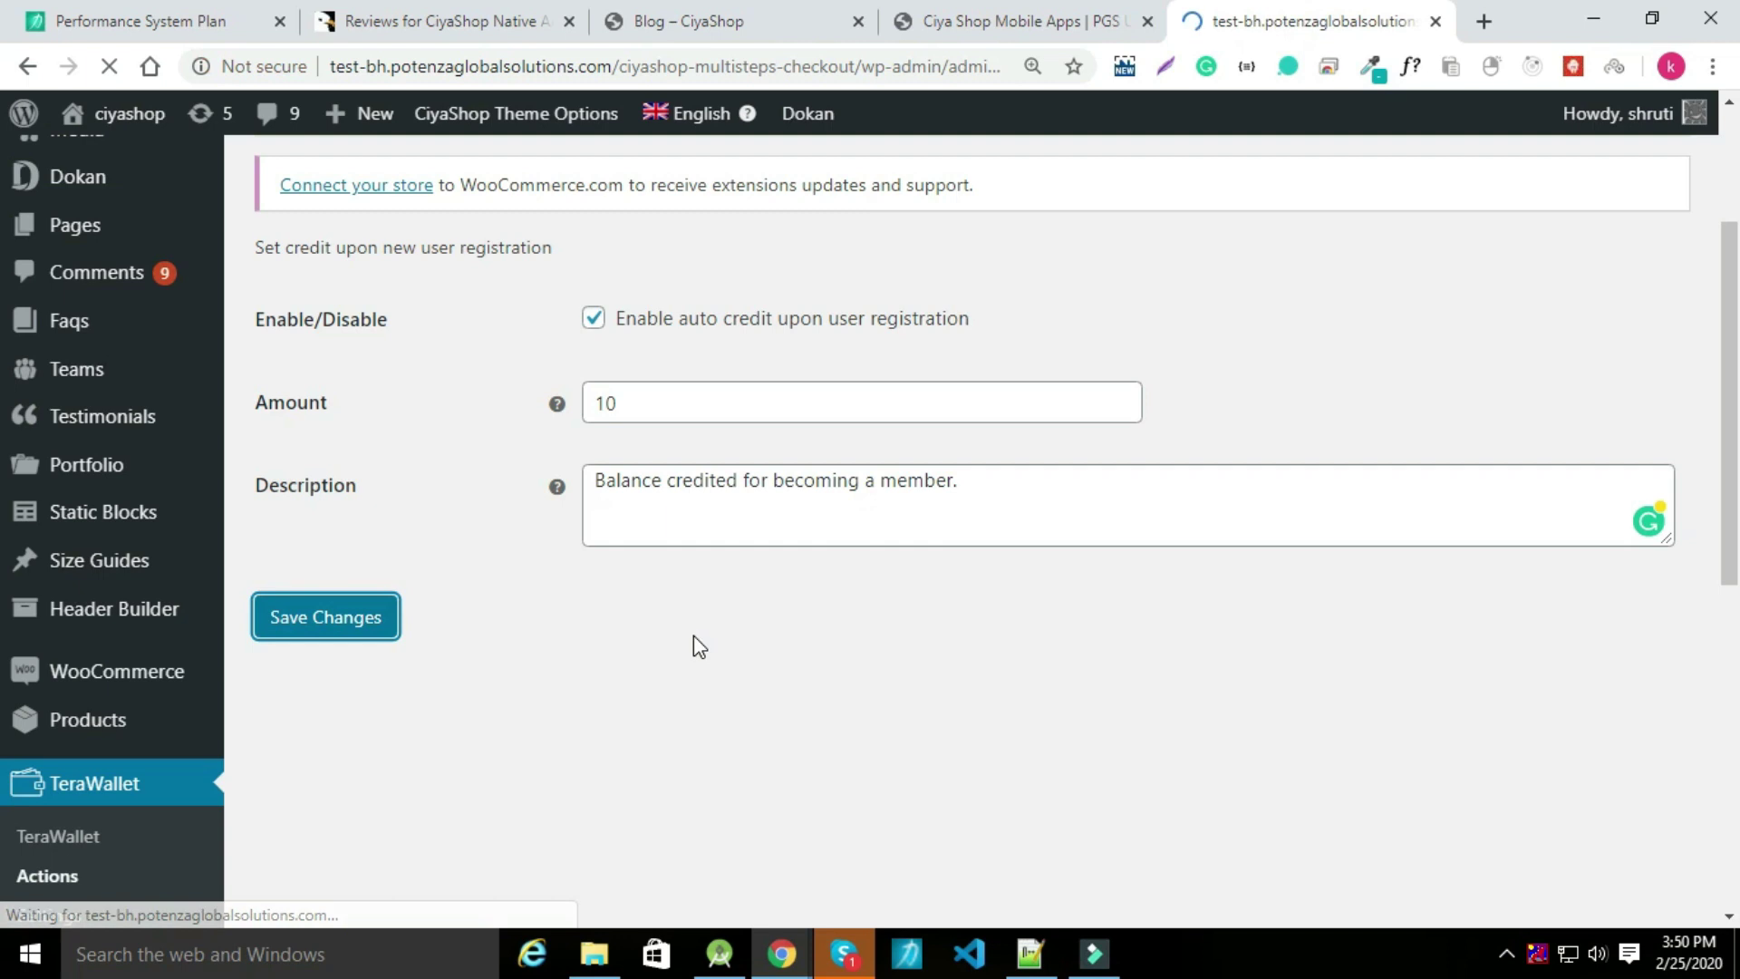
scroll(525, 426, down, 5)
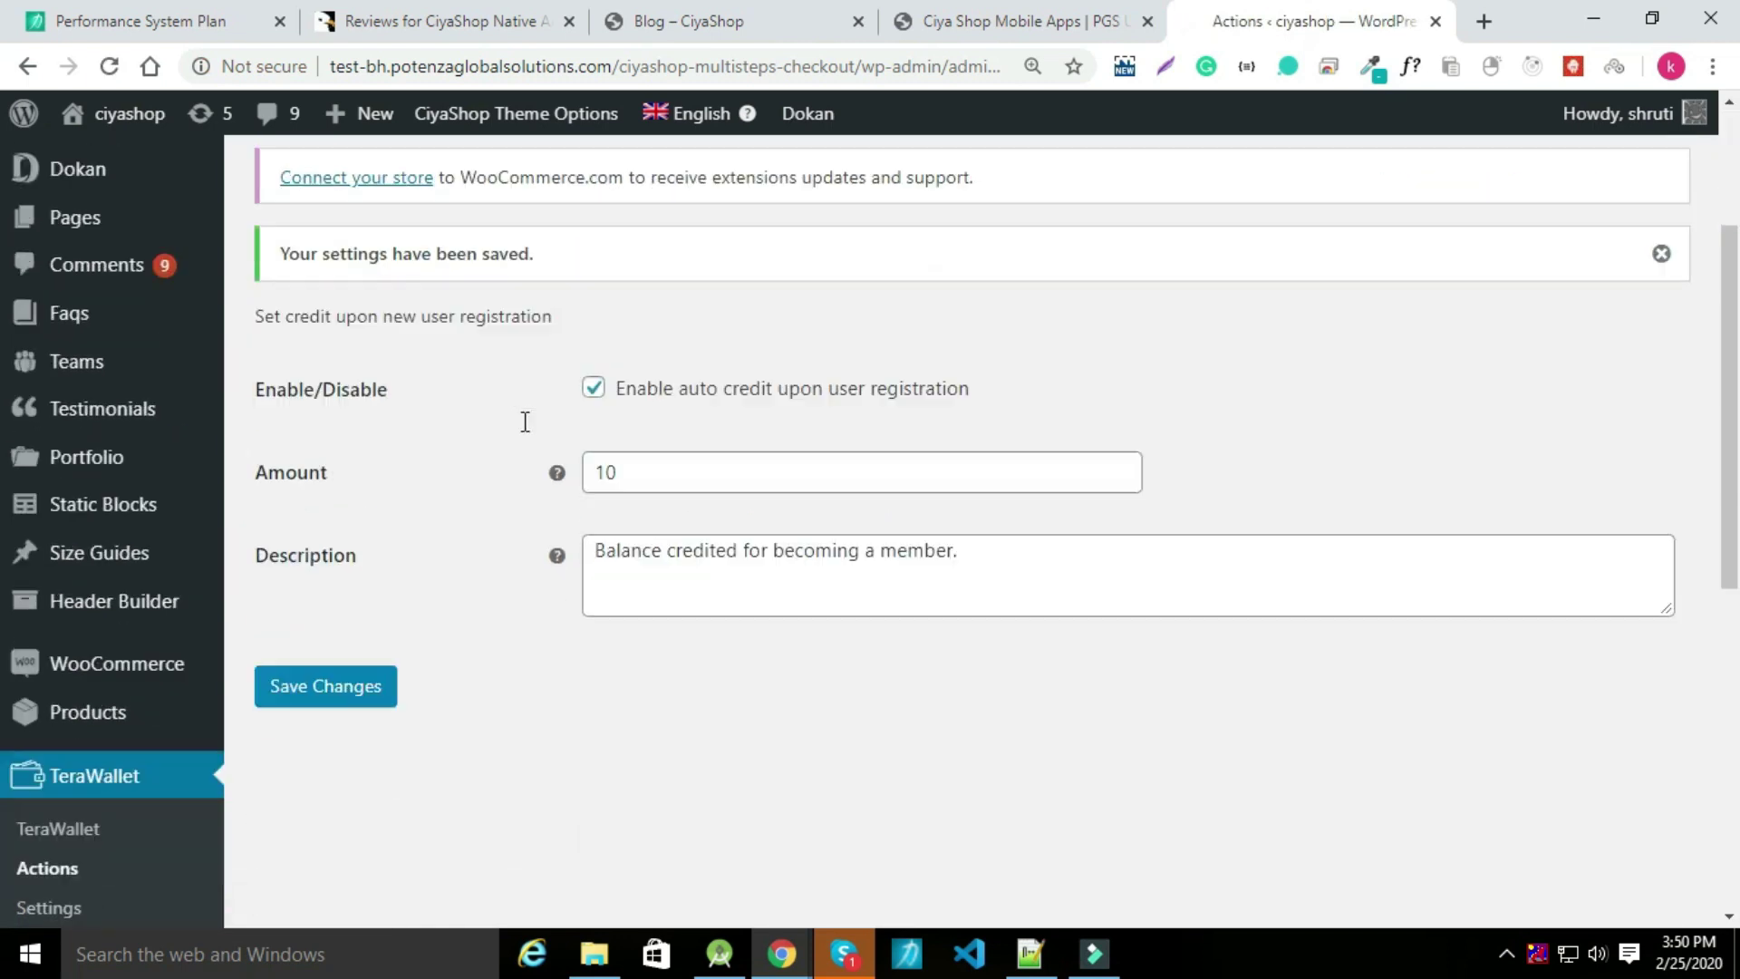
Review the General tab's product title and the 100–200 top-up limits.
click(38, 668)
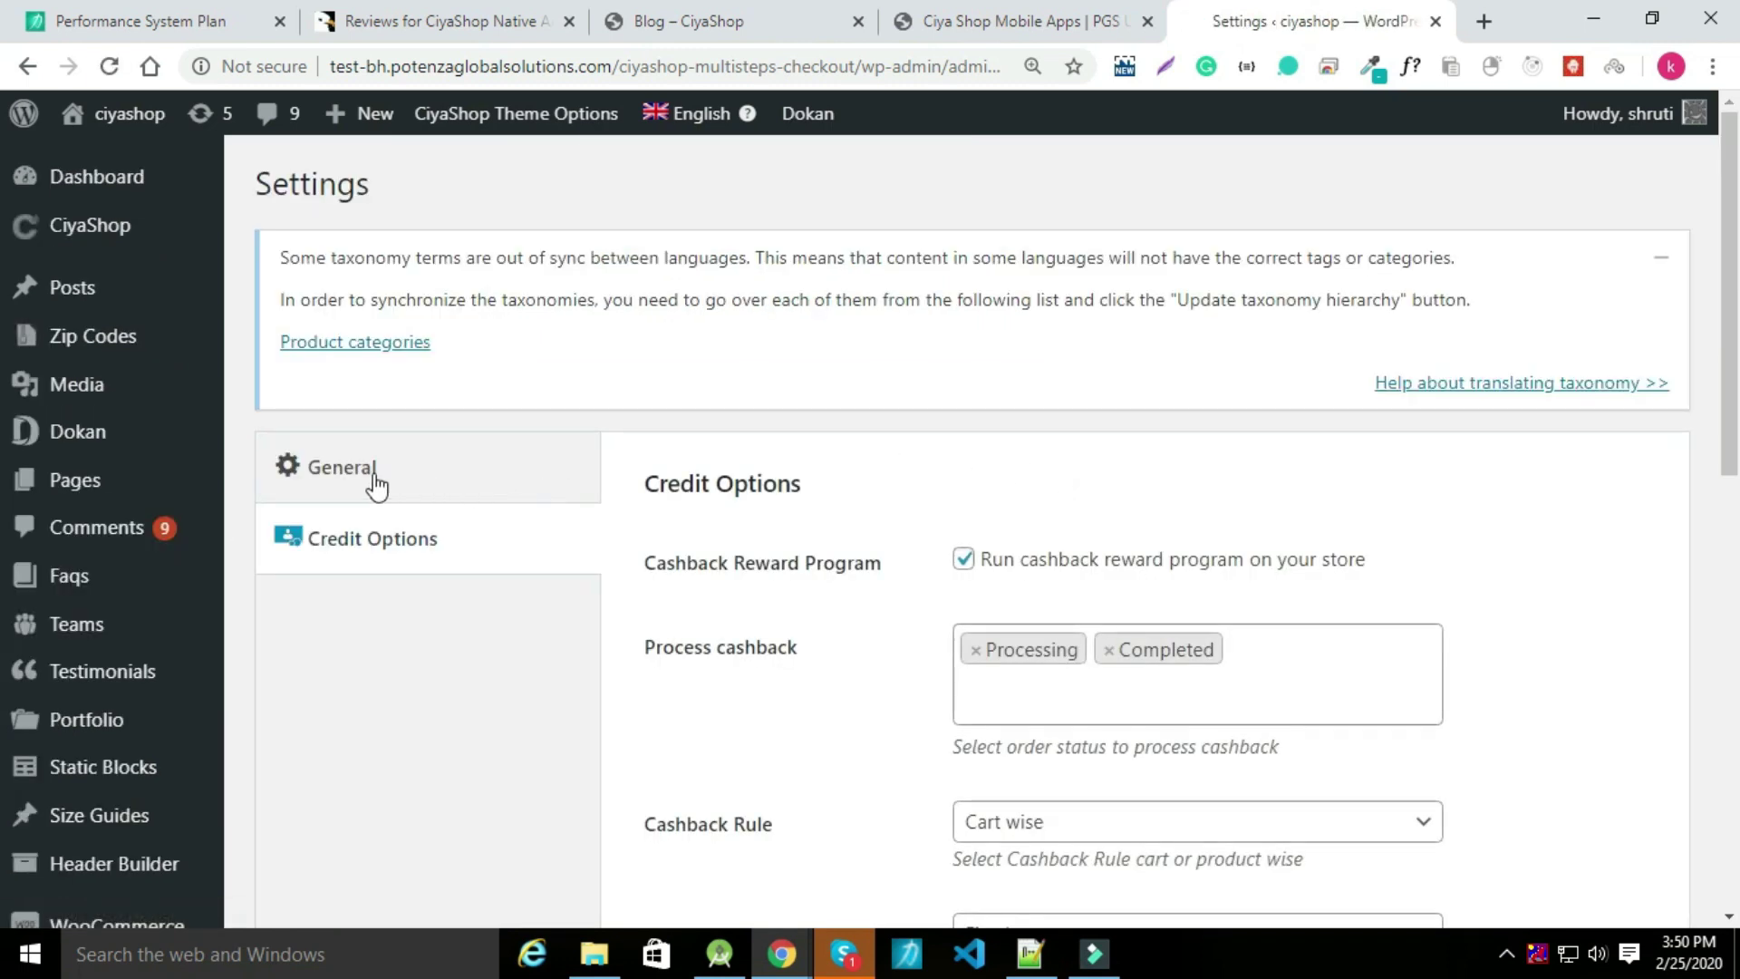
click(376, 474)
scroll(1125, 577, down, 1)
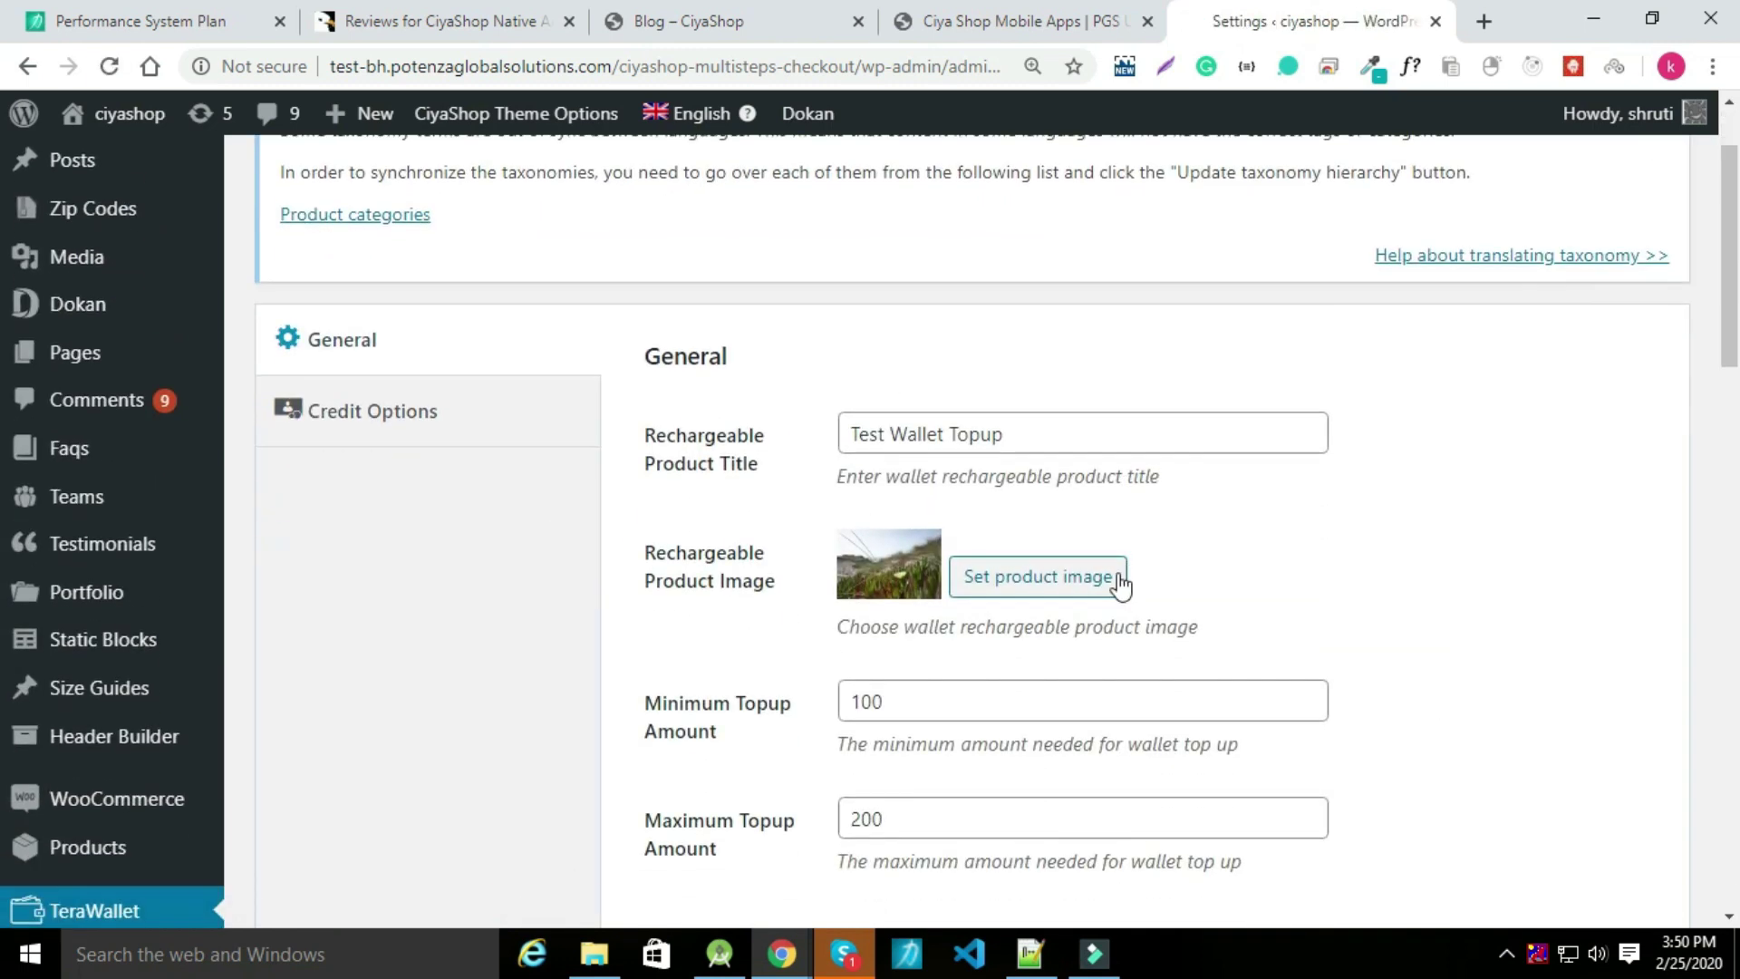
click(1003, 447)
key(ctrl+a)
scroll(1002, 463, down, 2)
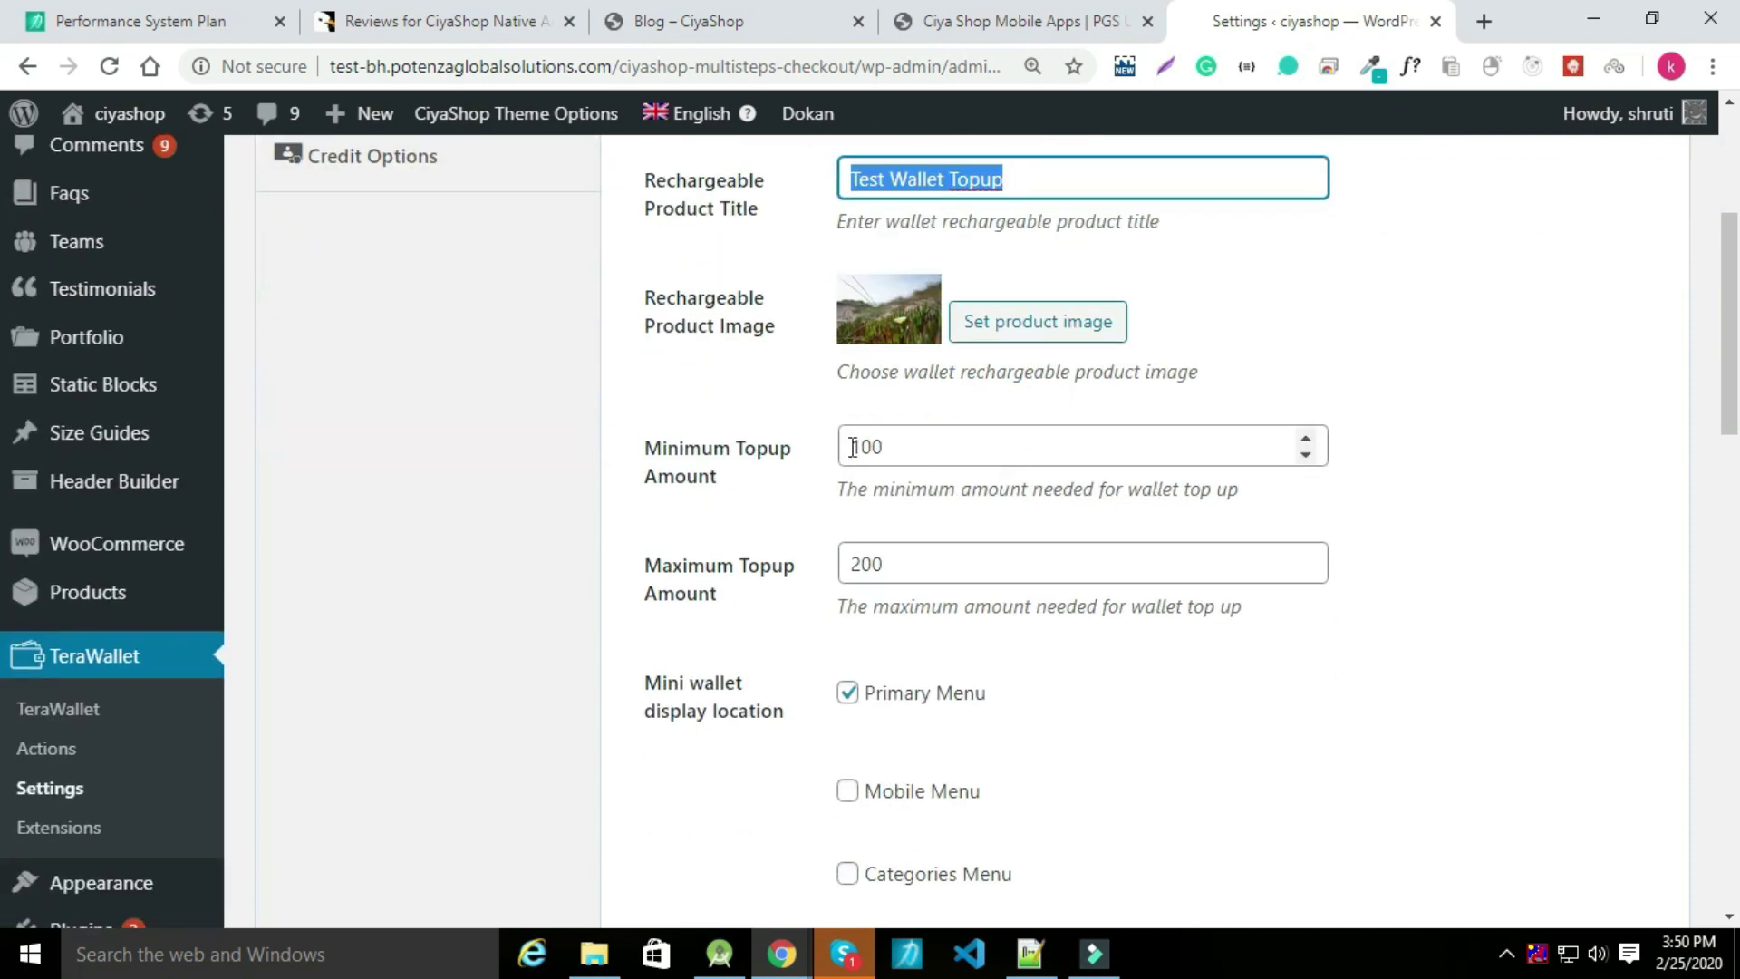
double_click(852, 447)
double_click(870, 566)
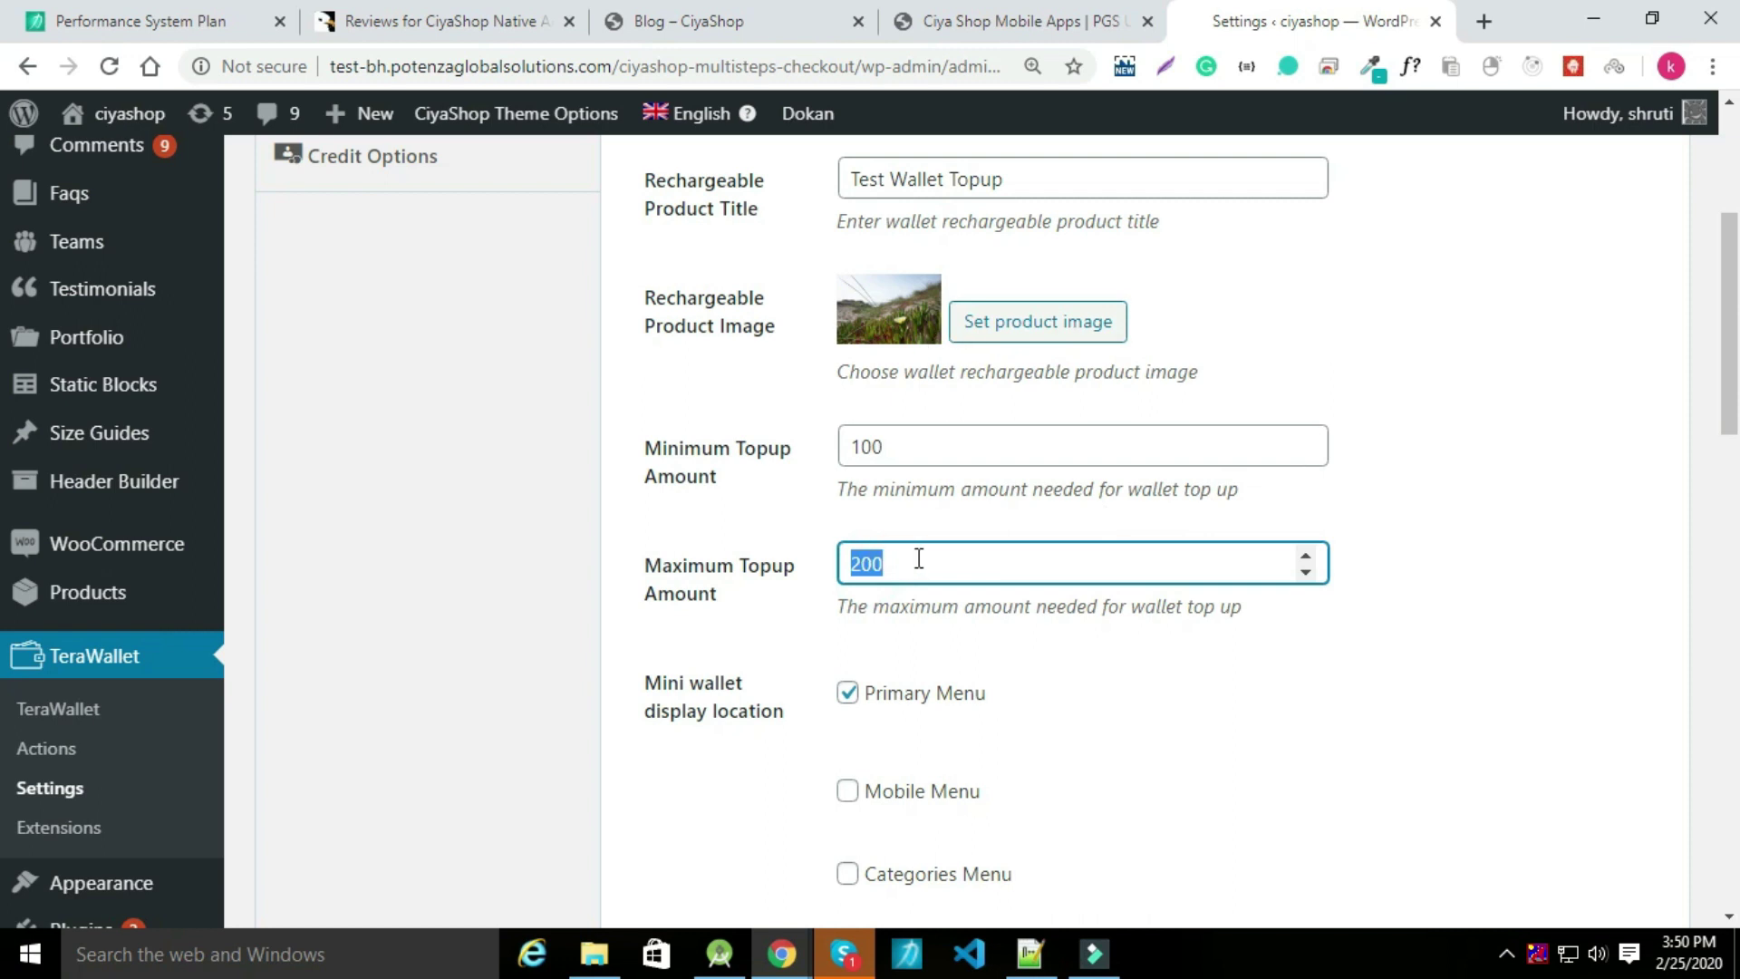
Set minimum transfer 10 with a 9.99 Percentage transfer charge, then save.
scroll(957, 529, down, 8)
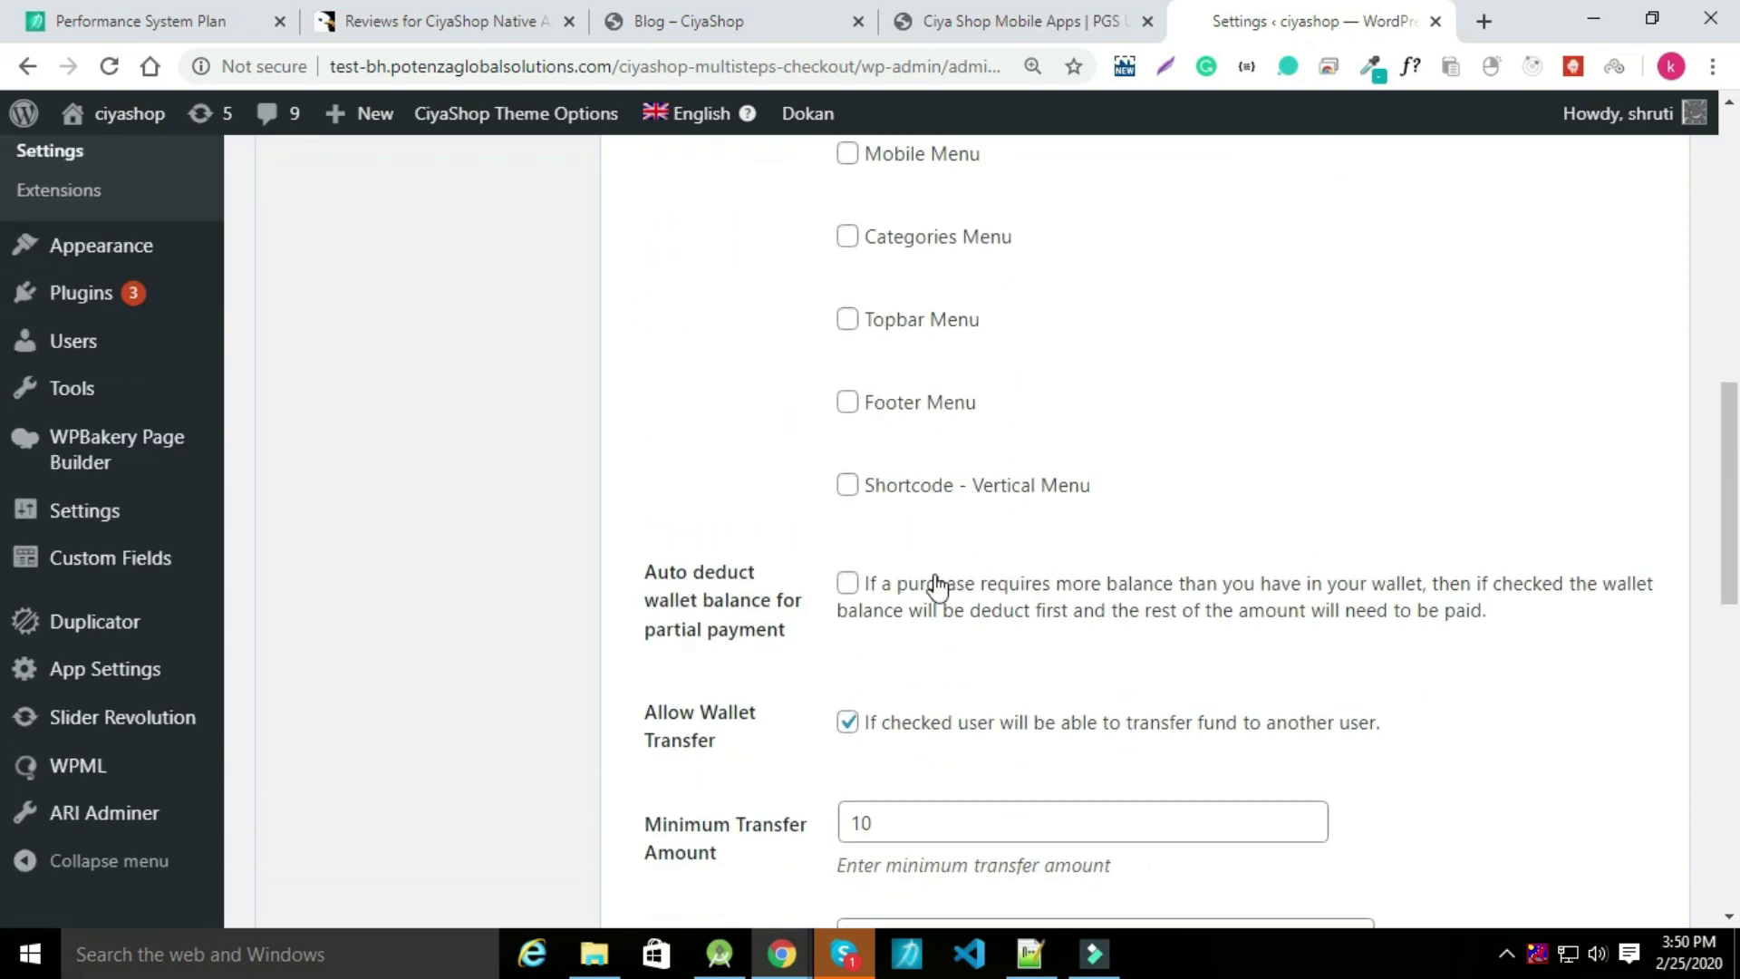
scroll(934, 574, down, 1)
drag(932, 563, 845, 563)
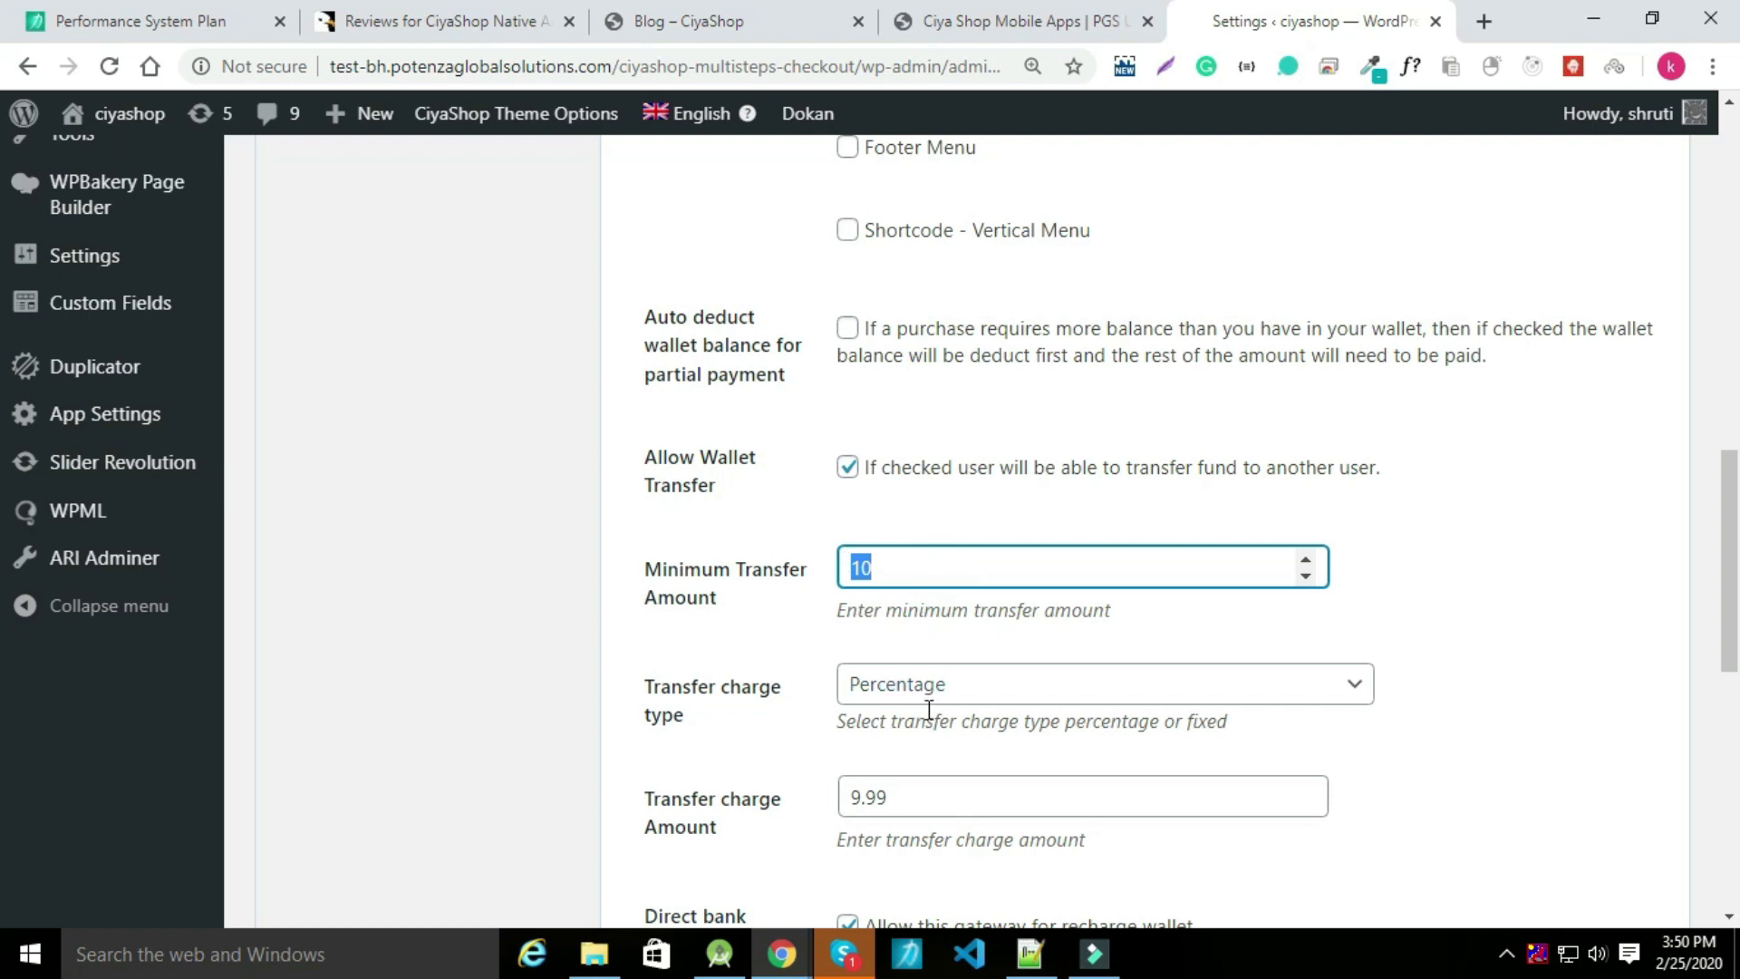
click(996, 692)
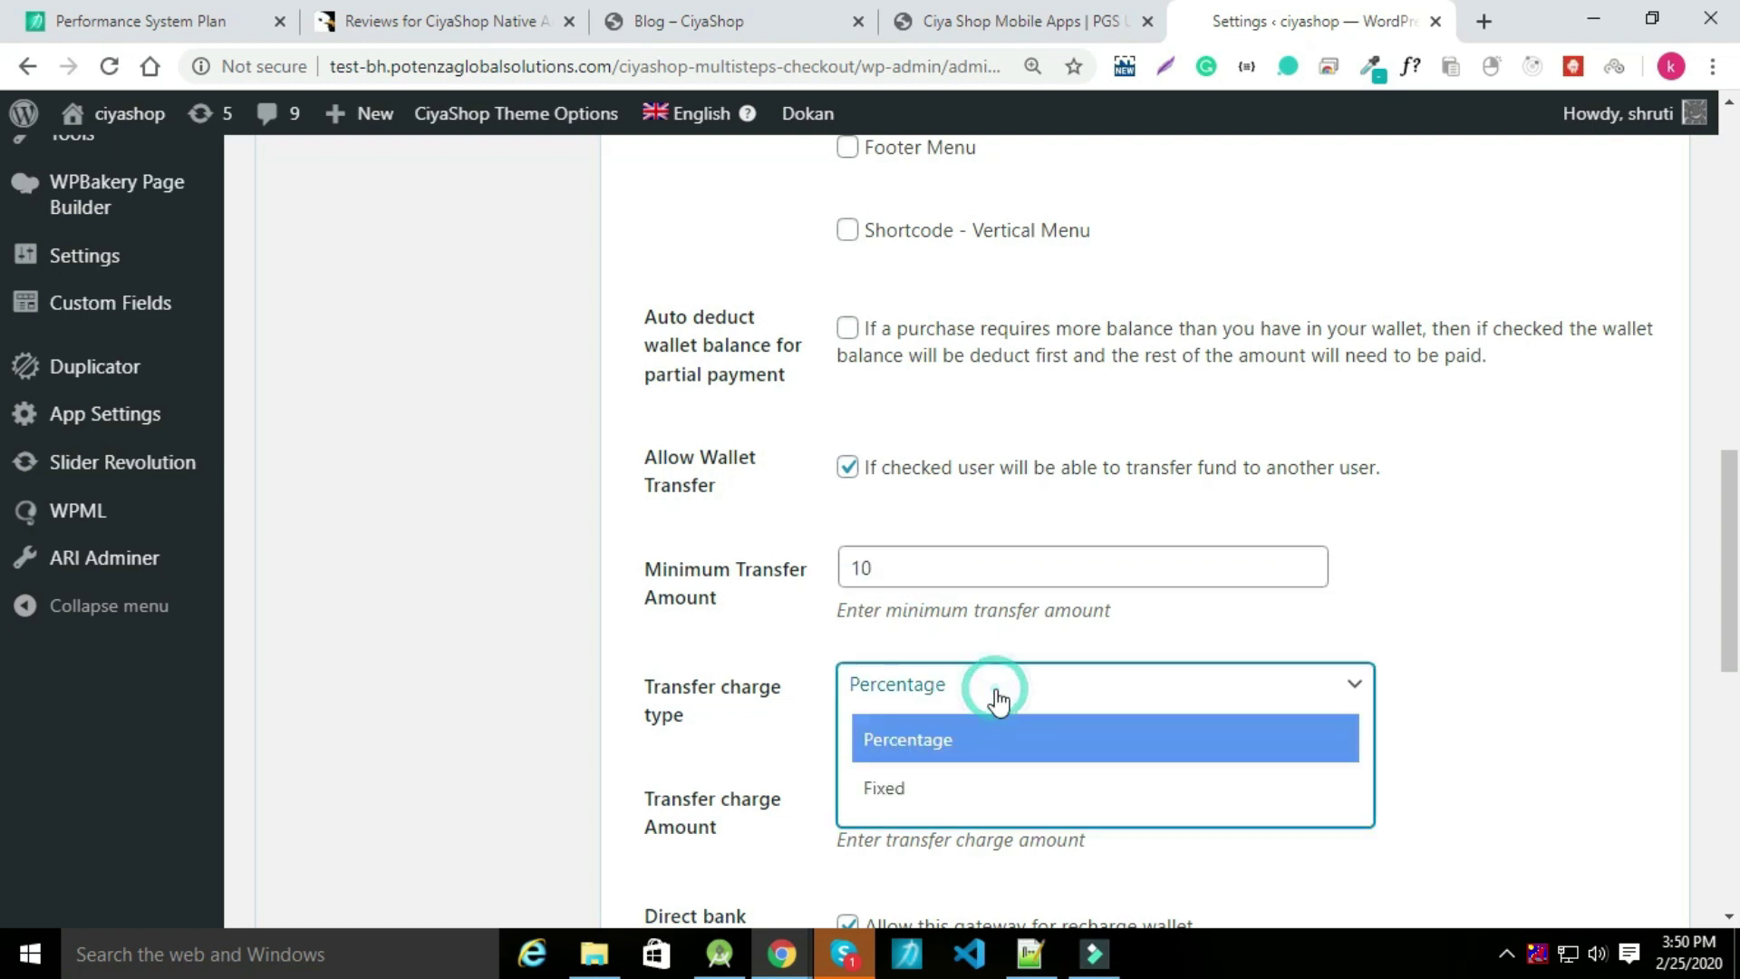
click(995, 693)
double_click(928, 785)
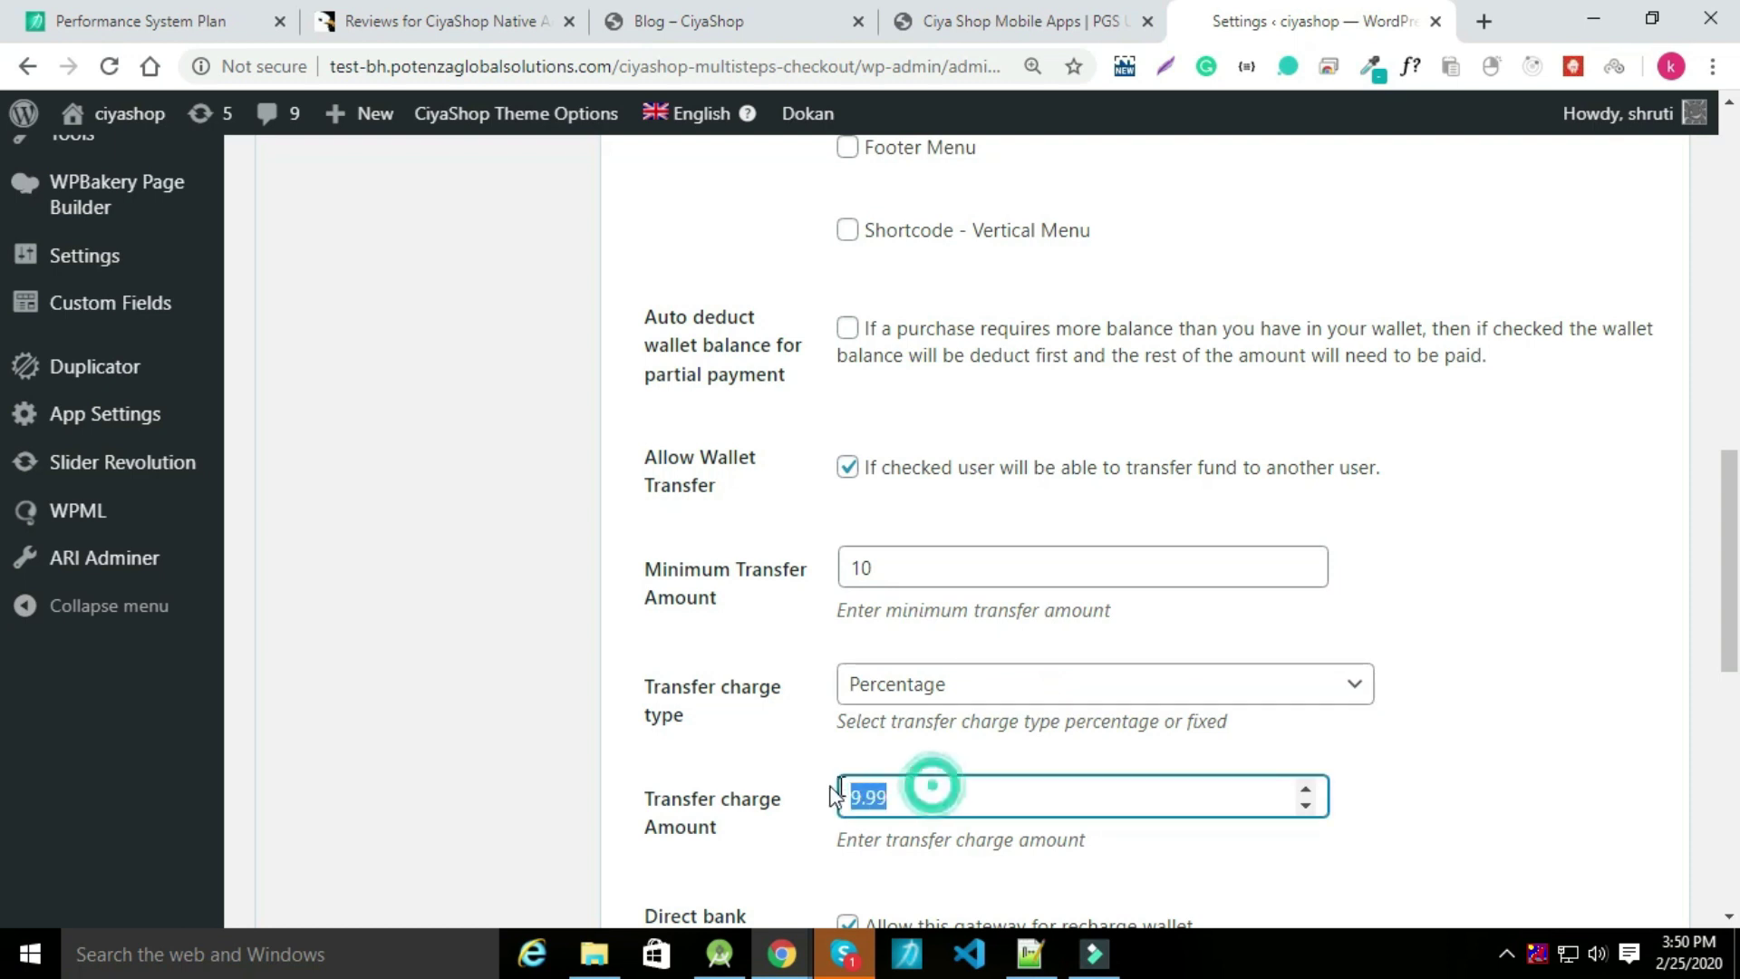
scroll(1009, 704, down, 4)
scroll(1014, 705, down, 1)
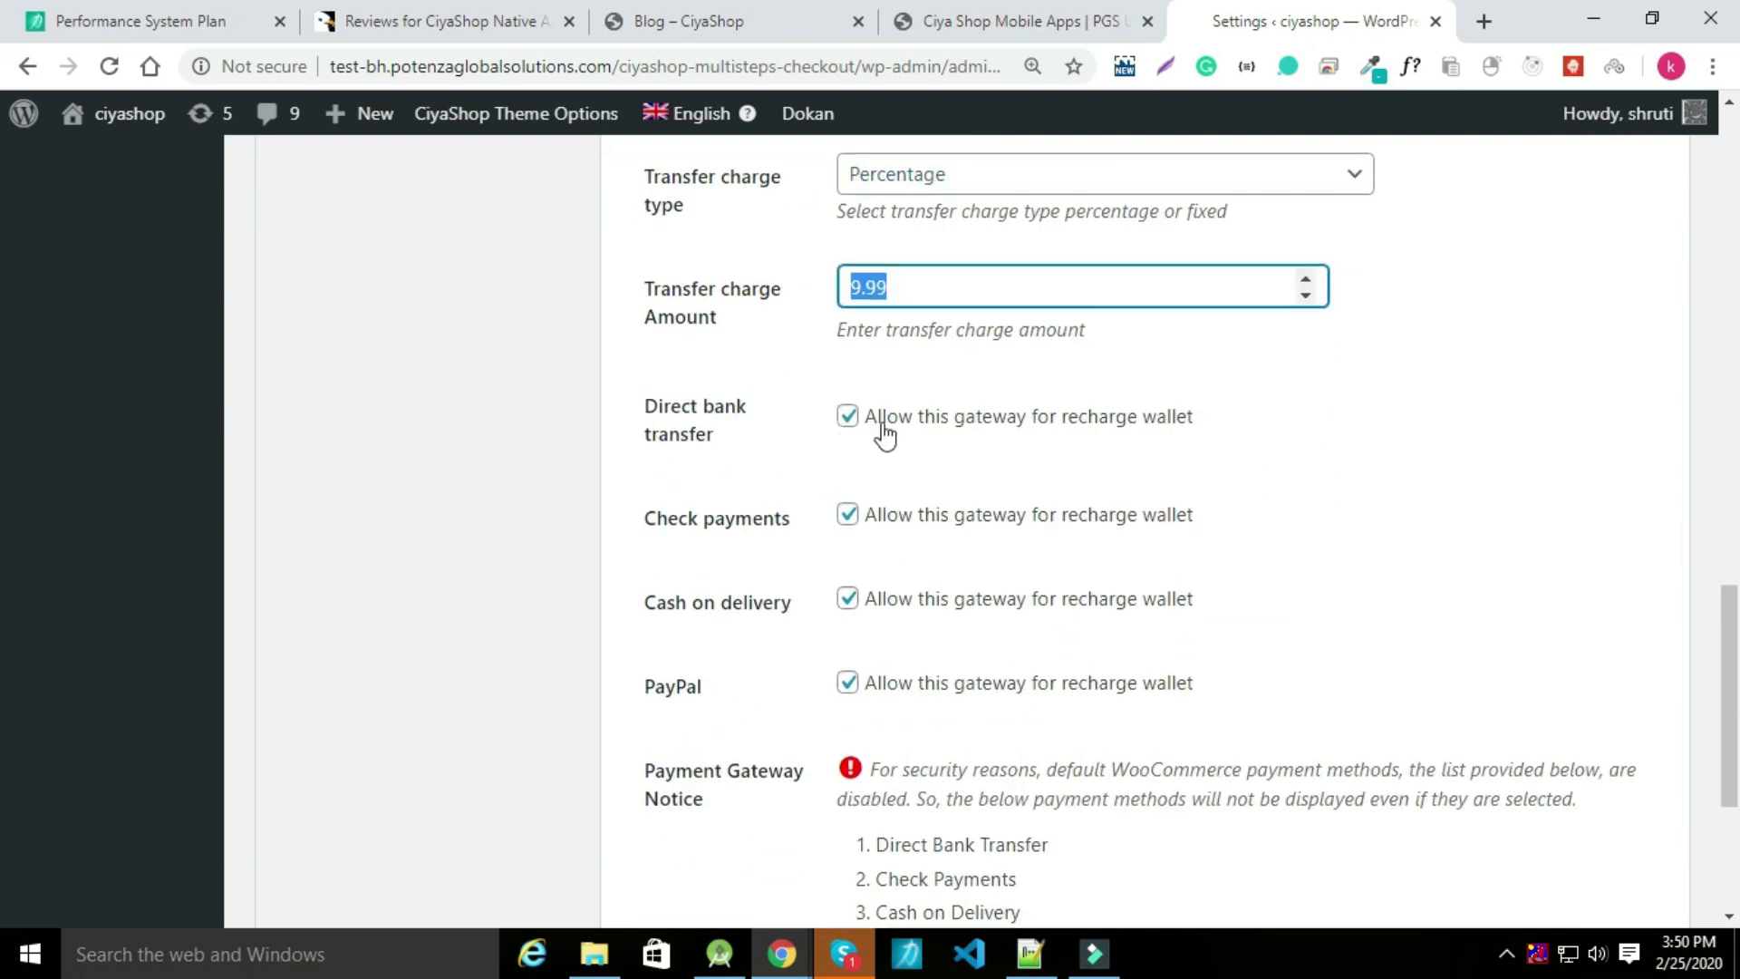
scroll(963, 583, down, 1)
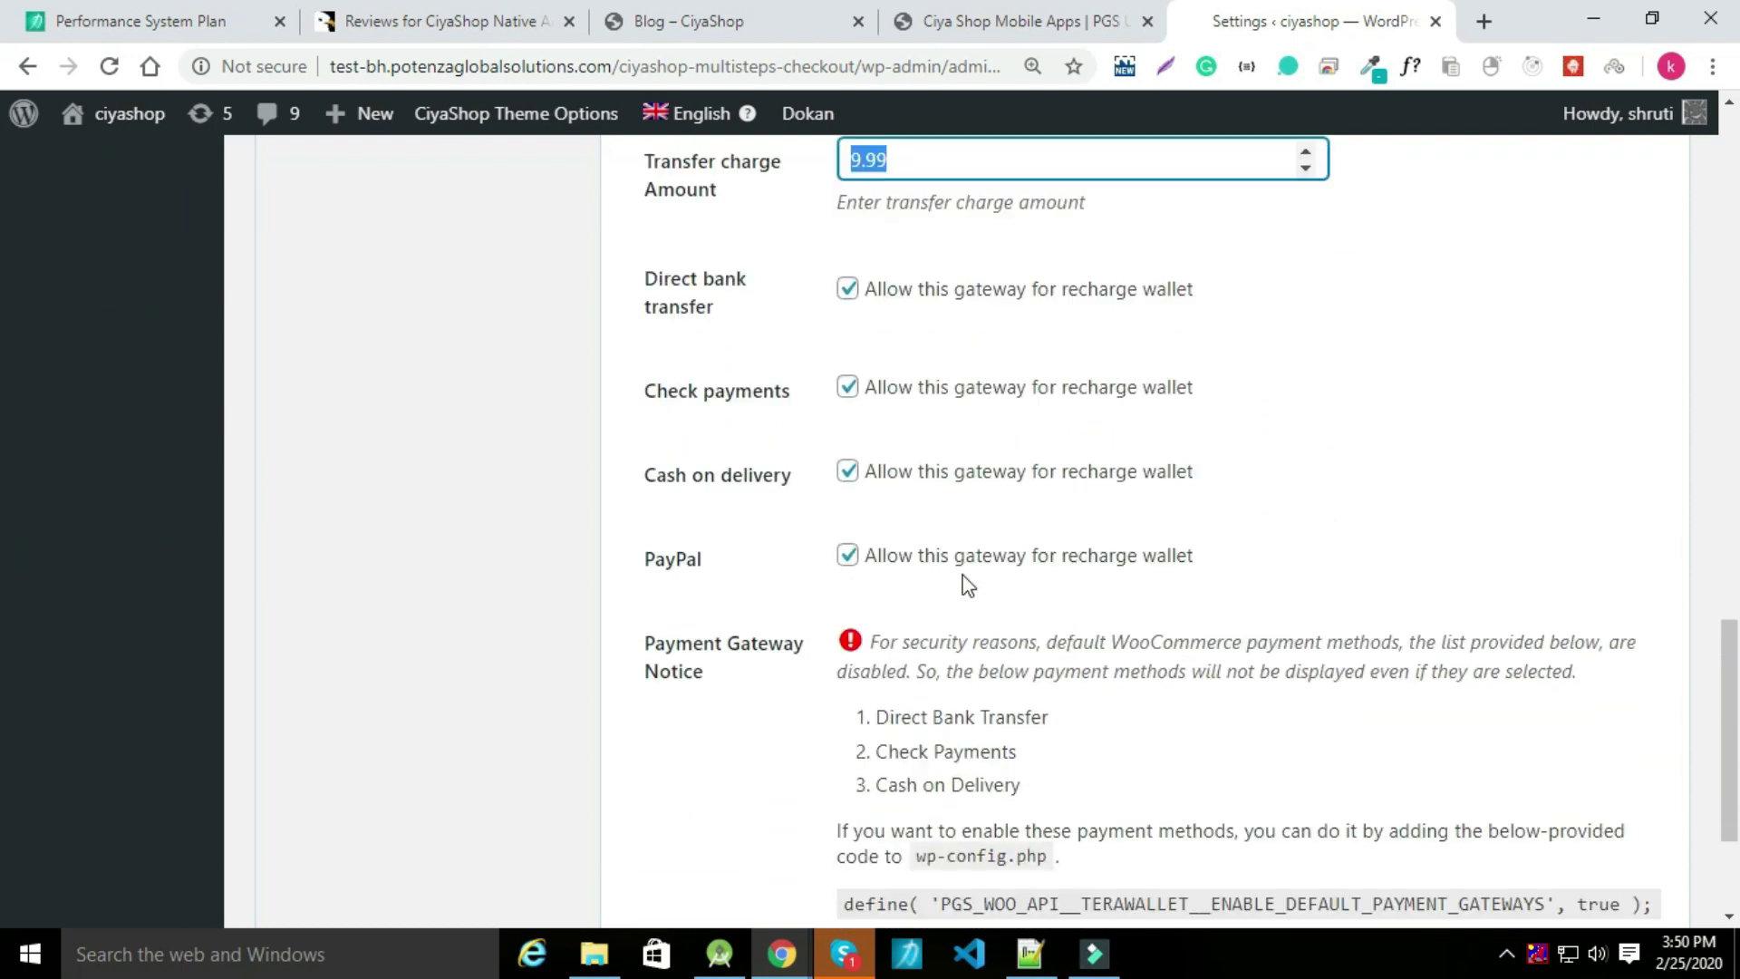
scroll(961, 580, down, 3)
click(702, 792)
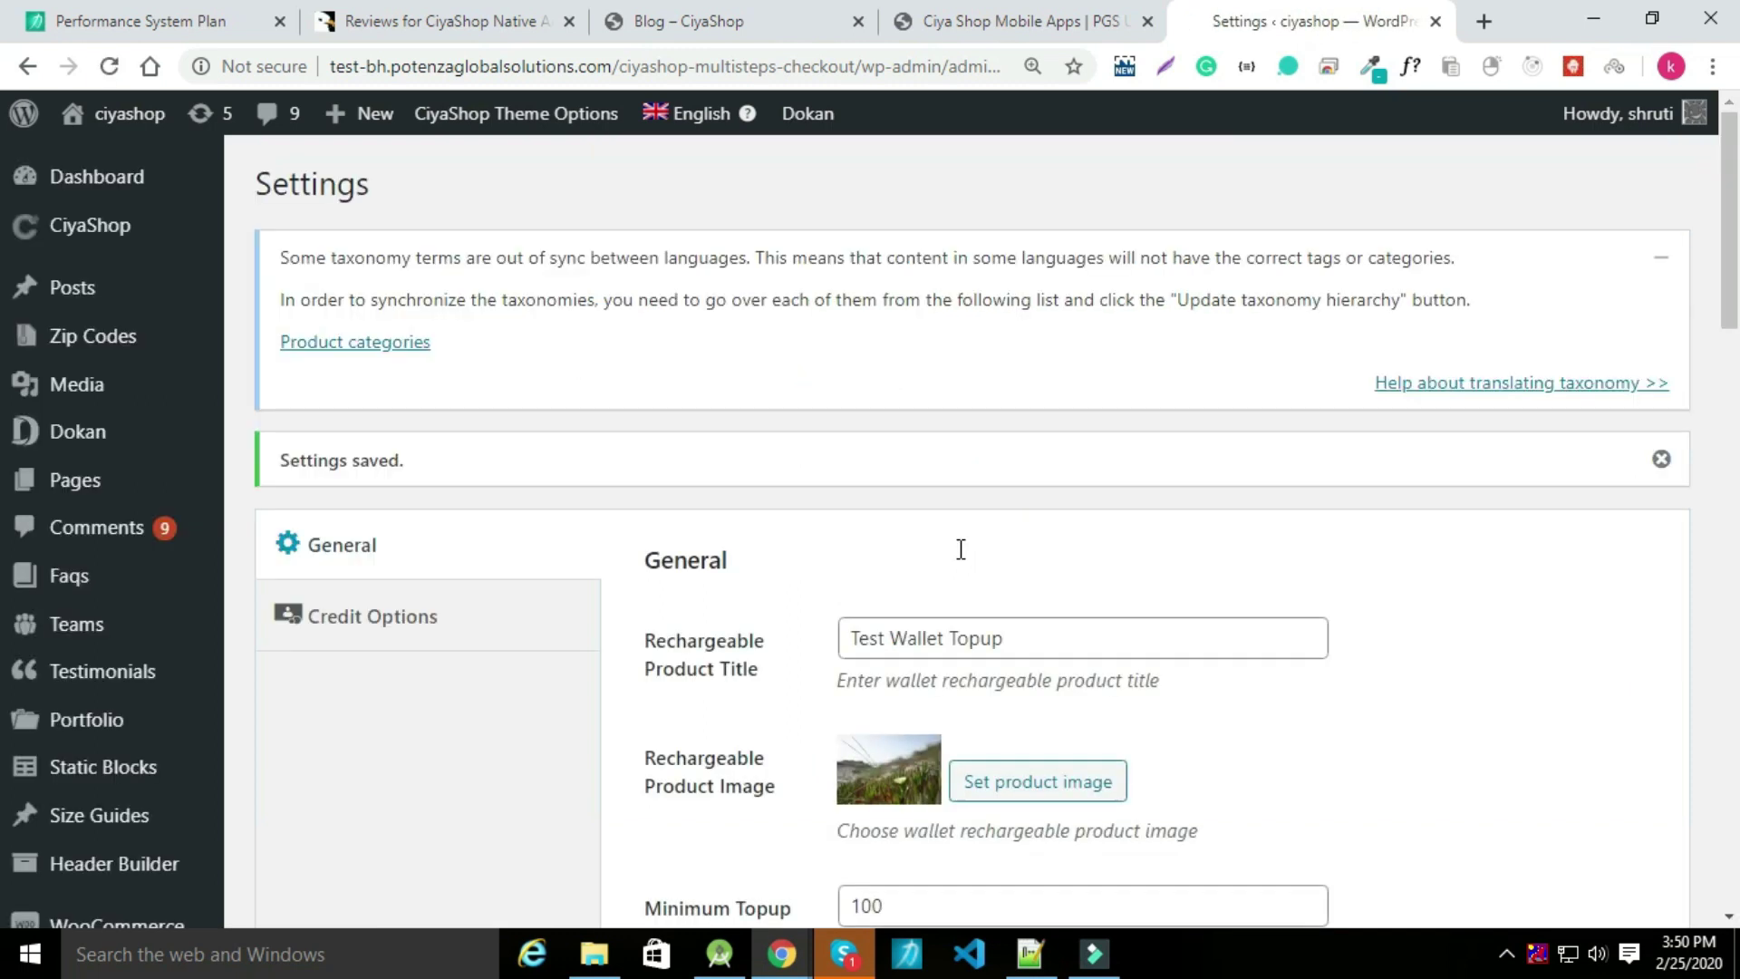
Make cashback process on On hold and Completed orders, removing Processing.
click(402, 619)
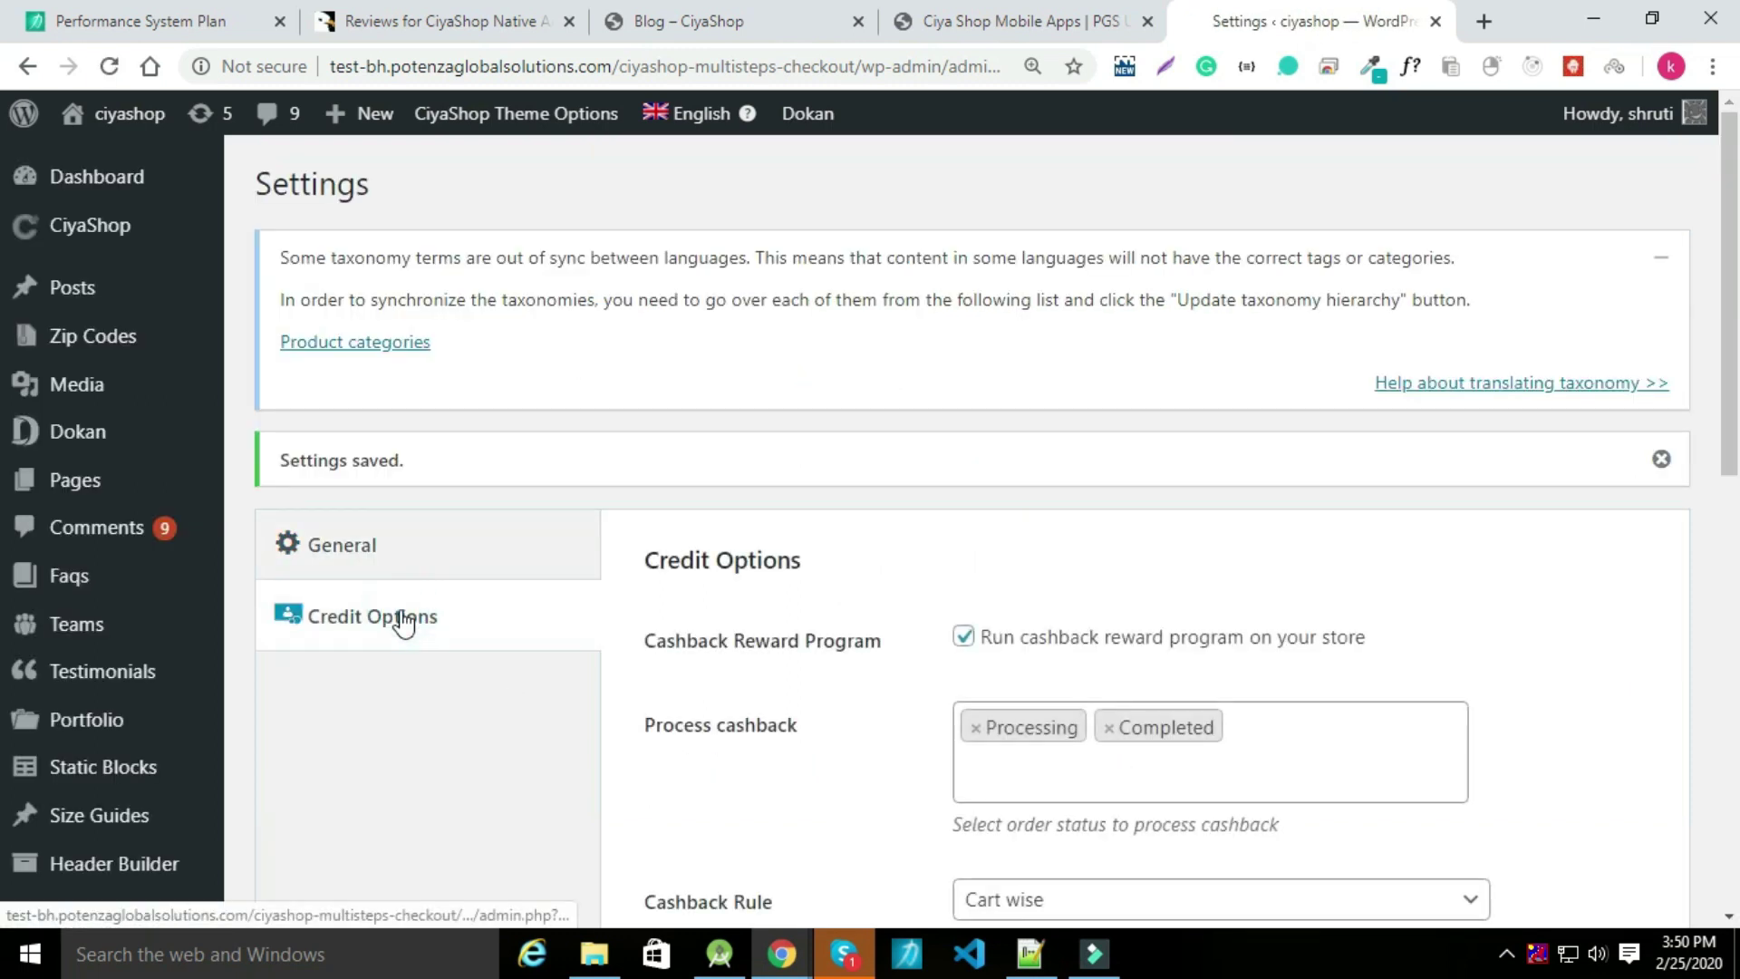
scroll(801, 431, down, 3)
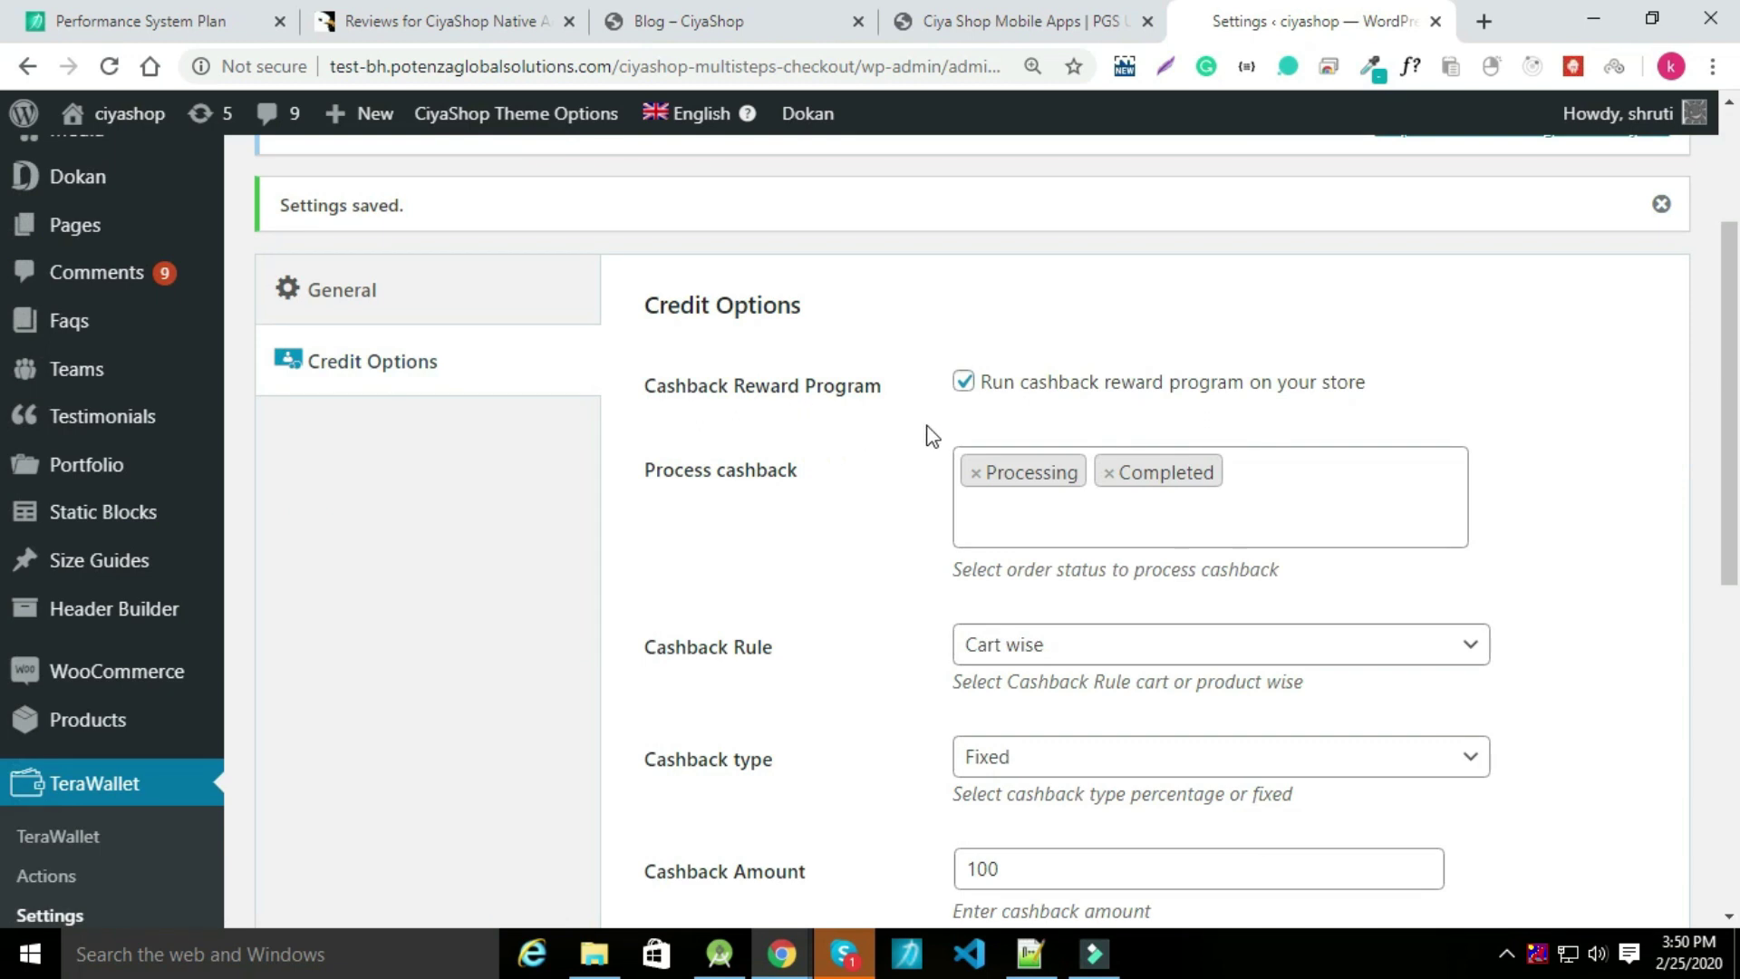
click(1280, 505)
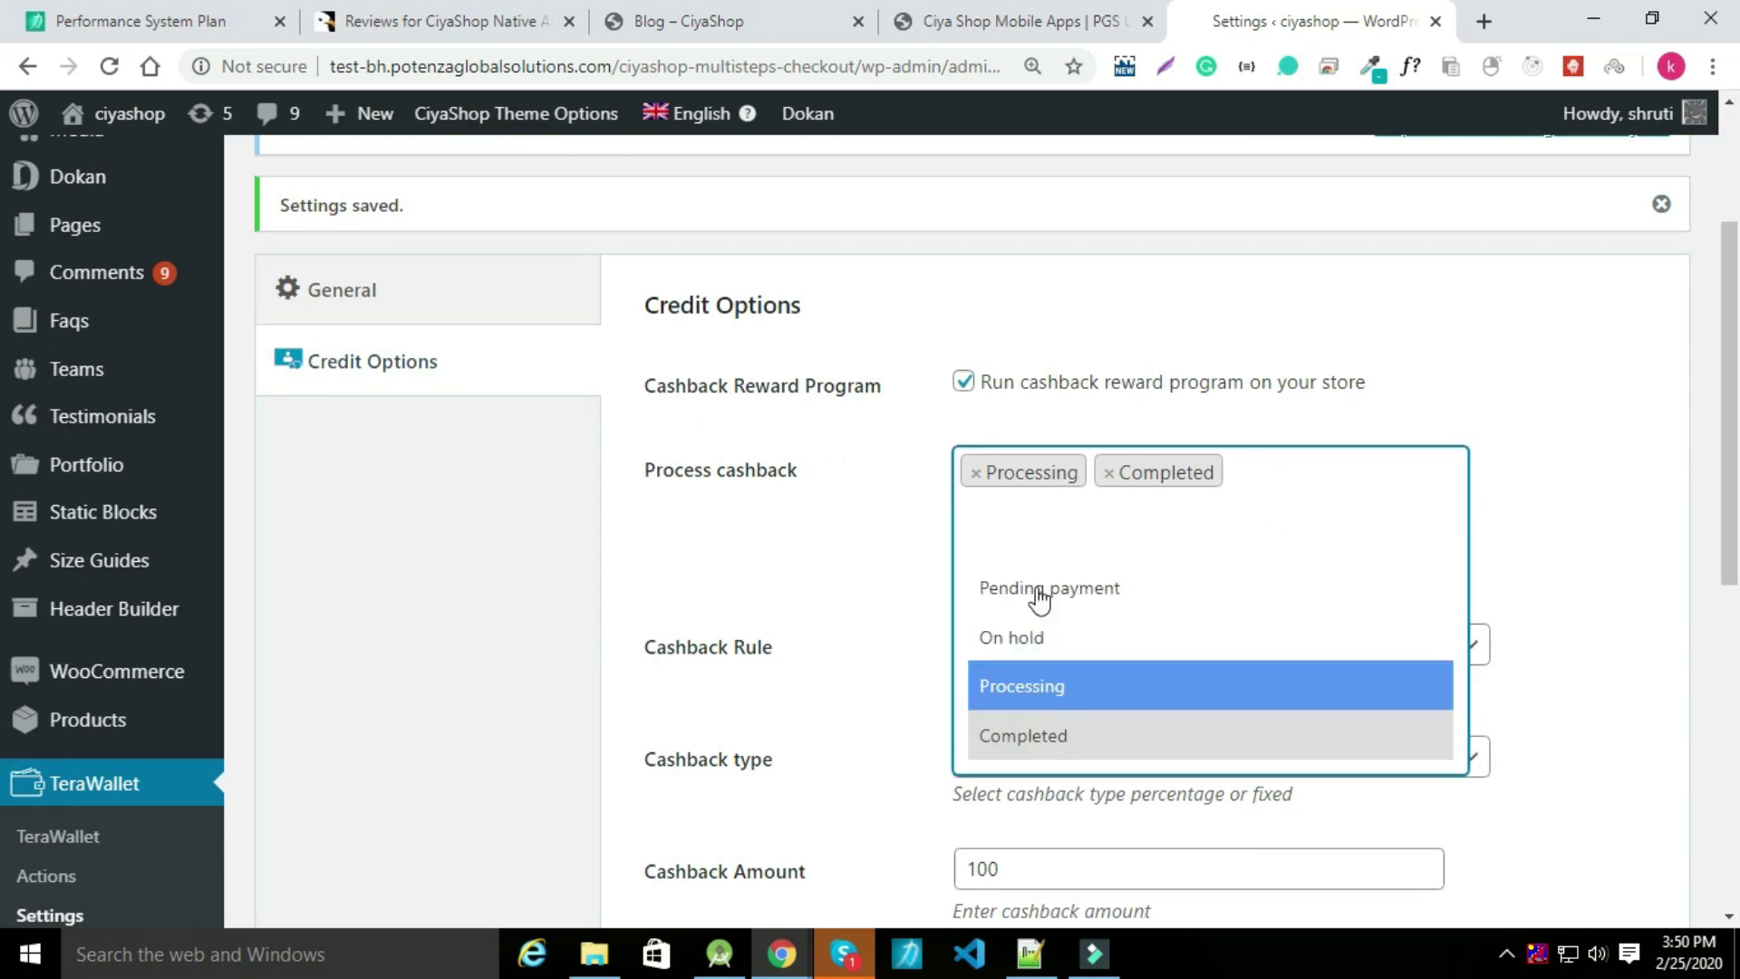
click(1027, 621)
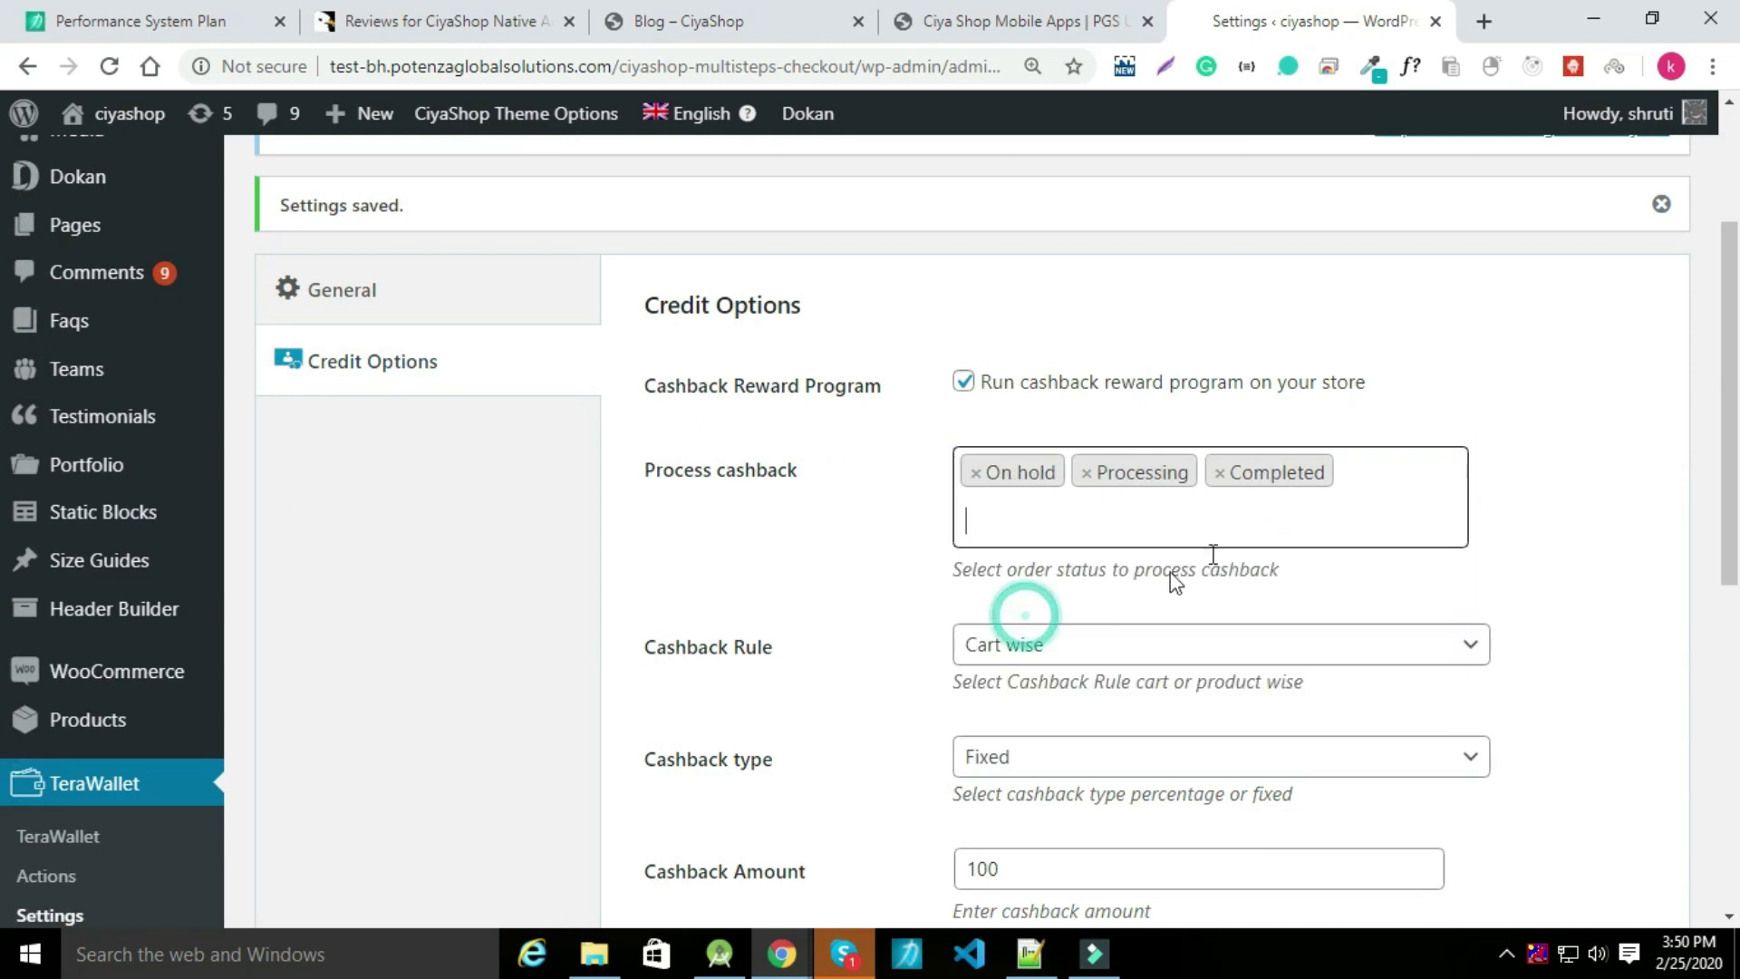
click(1114, 508)
click(1049, 668)
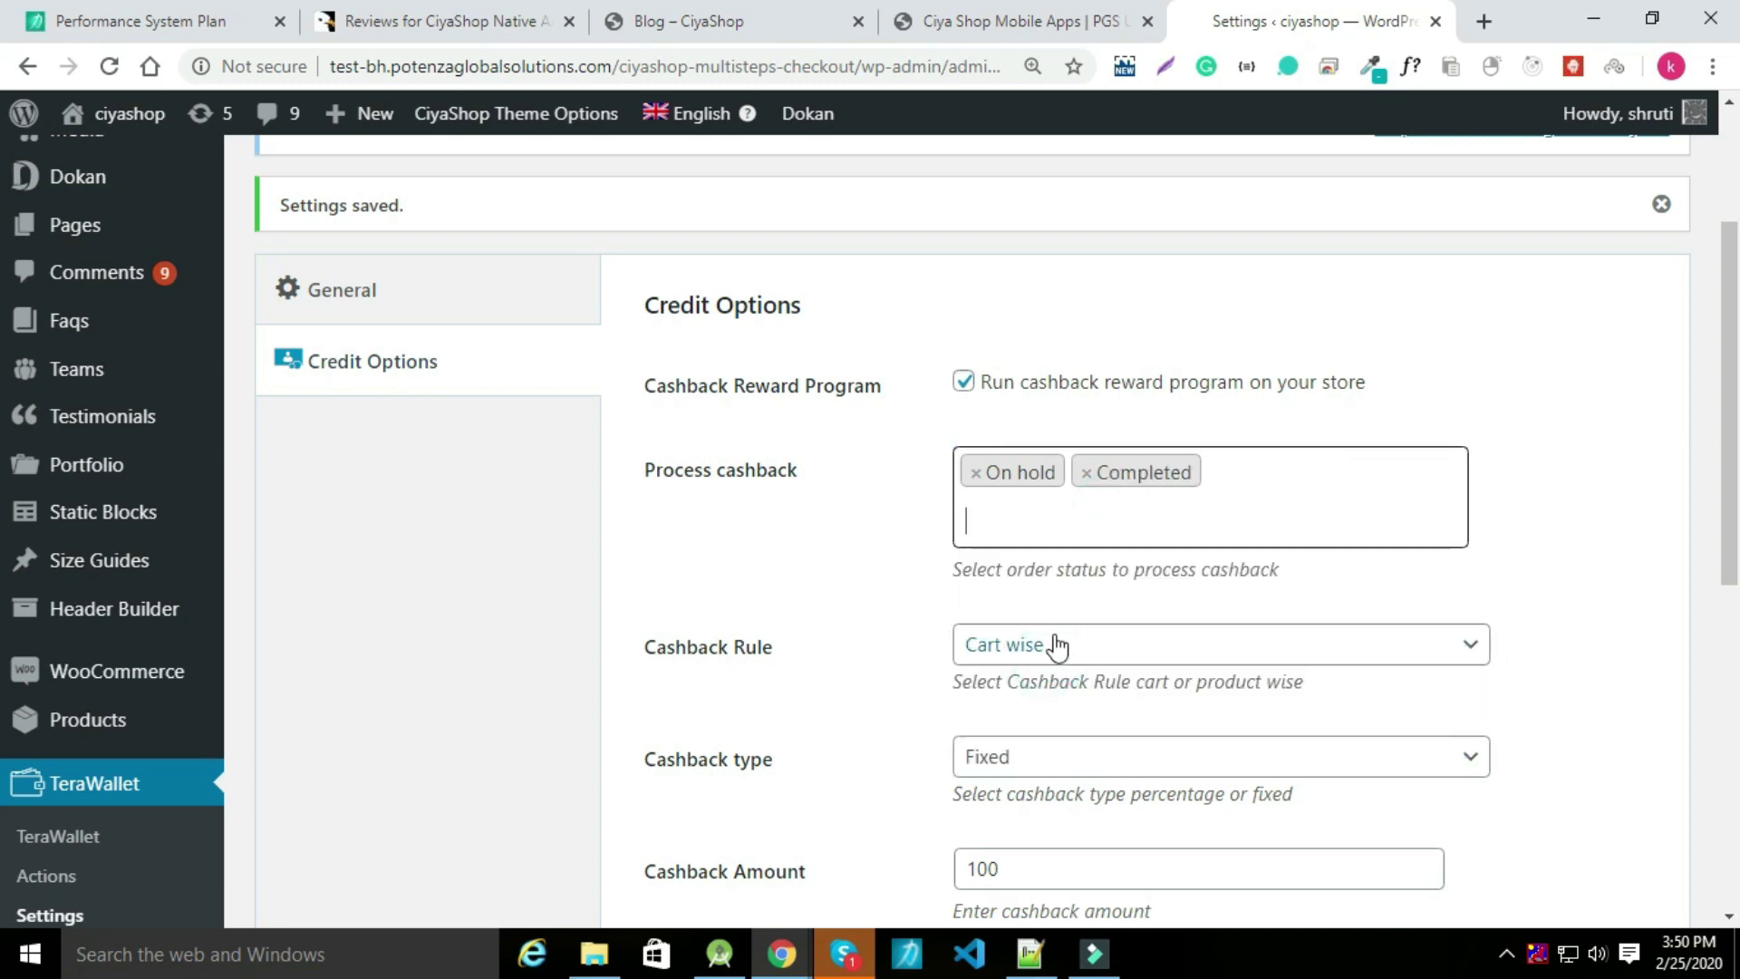
scroll(1052, 649, down, 2)
Keep Cart wise, Fixed cashback of 100 with minimum cart 100, and save.
click(1047, 519)
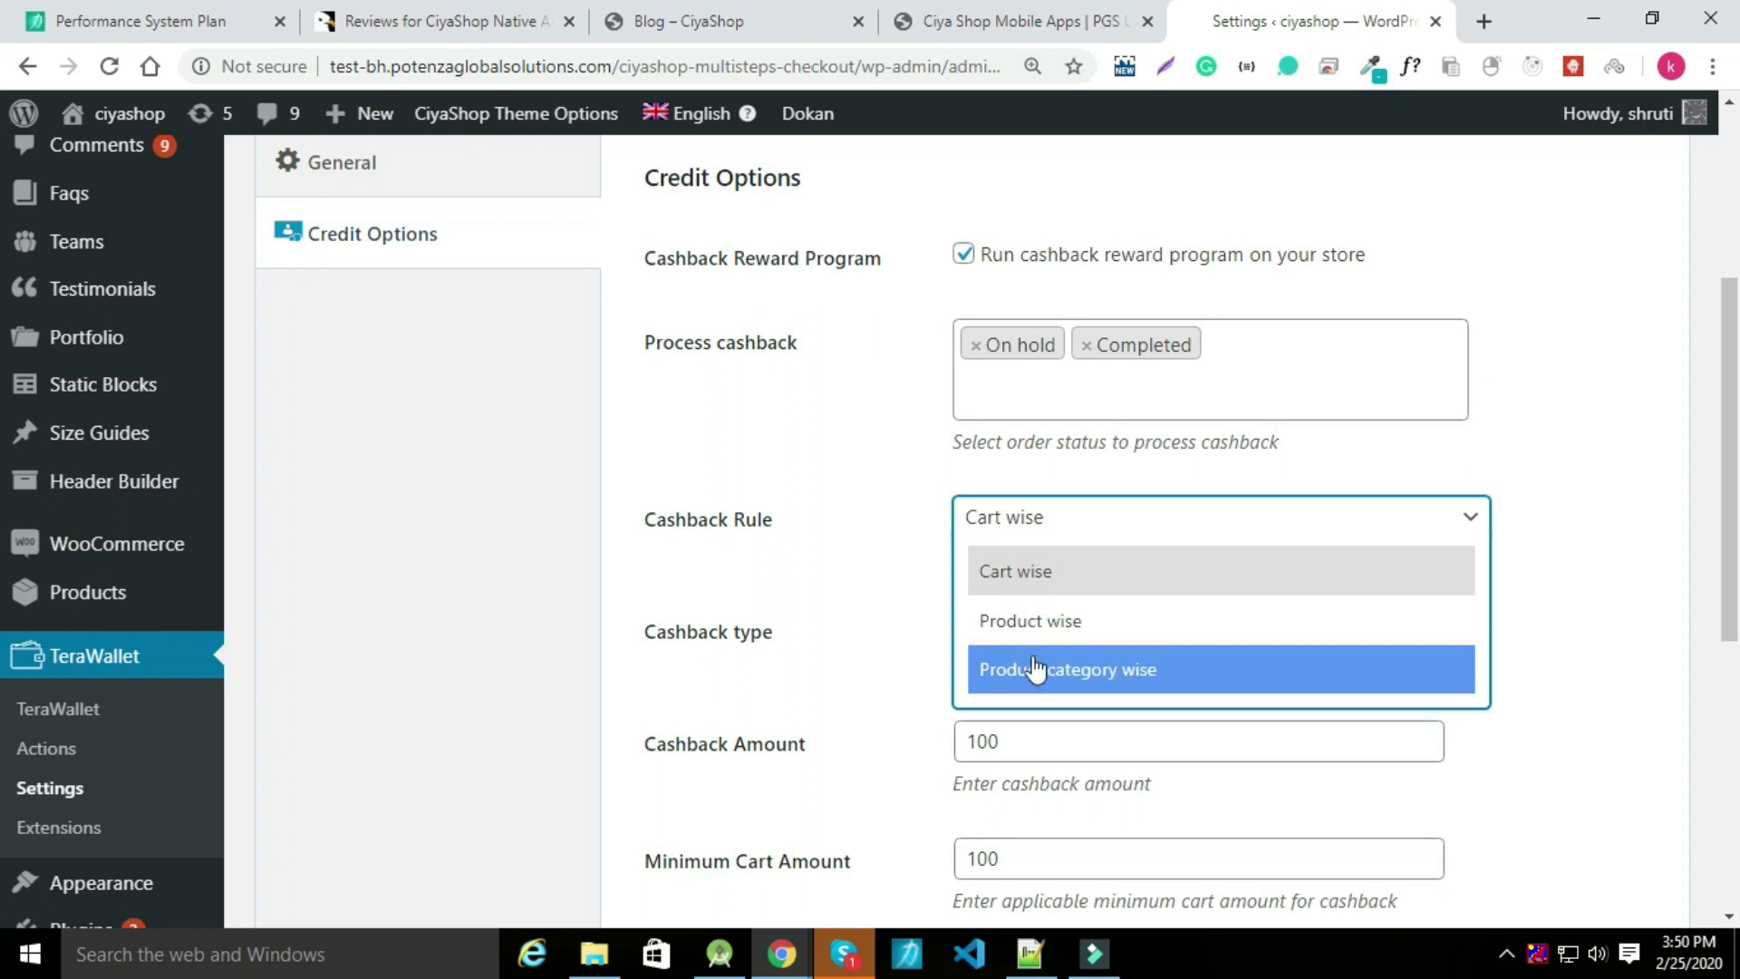
click(827, 578)
click(997, 634)
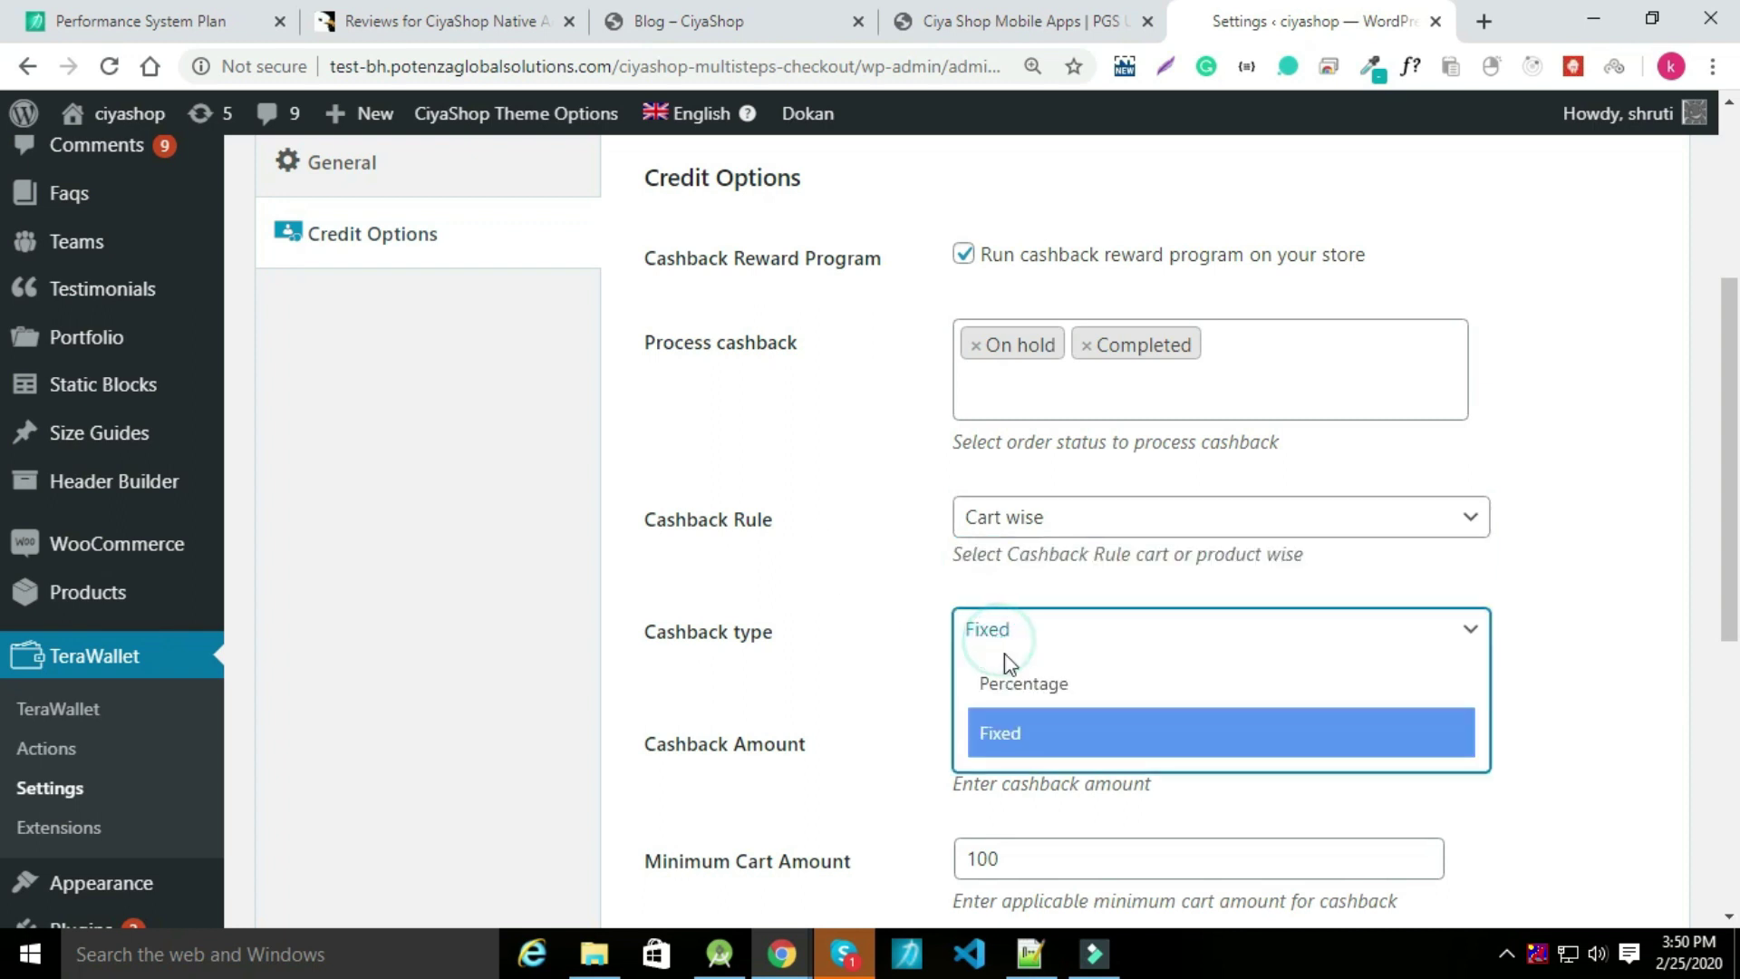
click(1012, 764)
scroll(920, 649, down, 3)
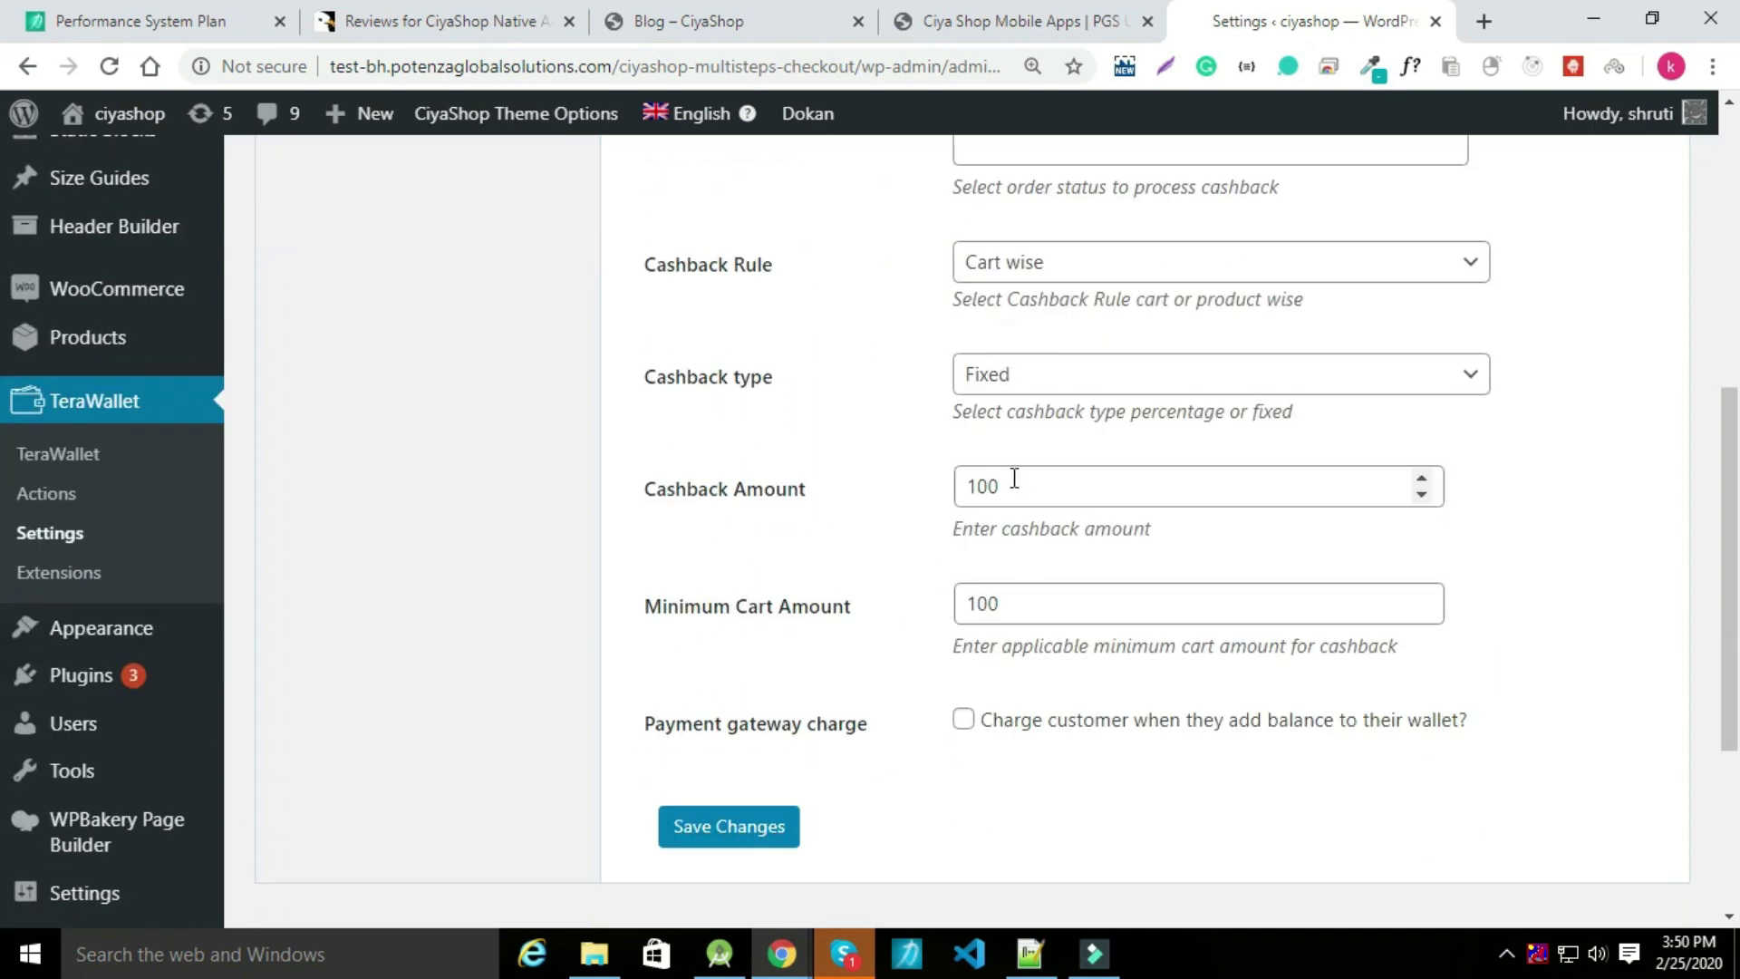
click(1012, 480)
click(1072, 612)
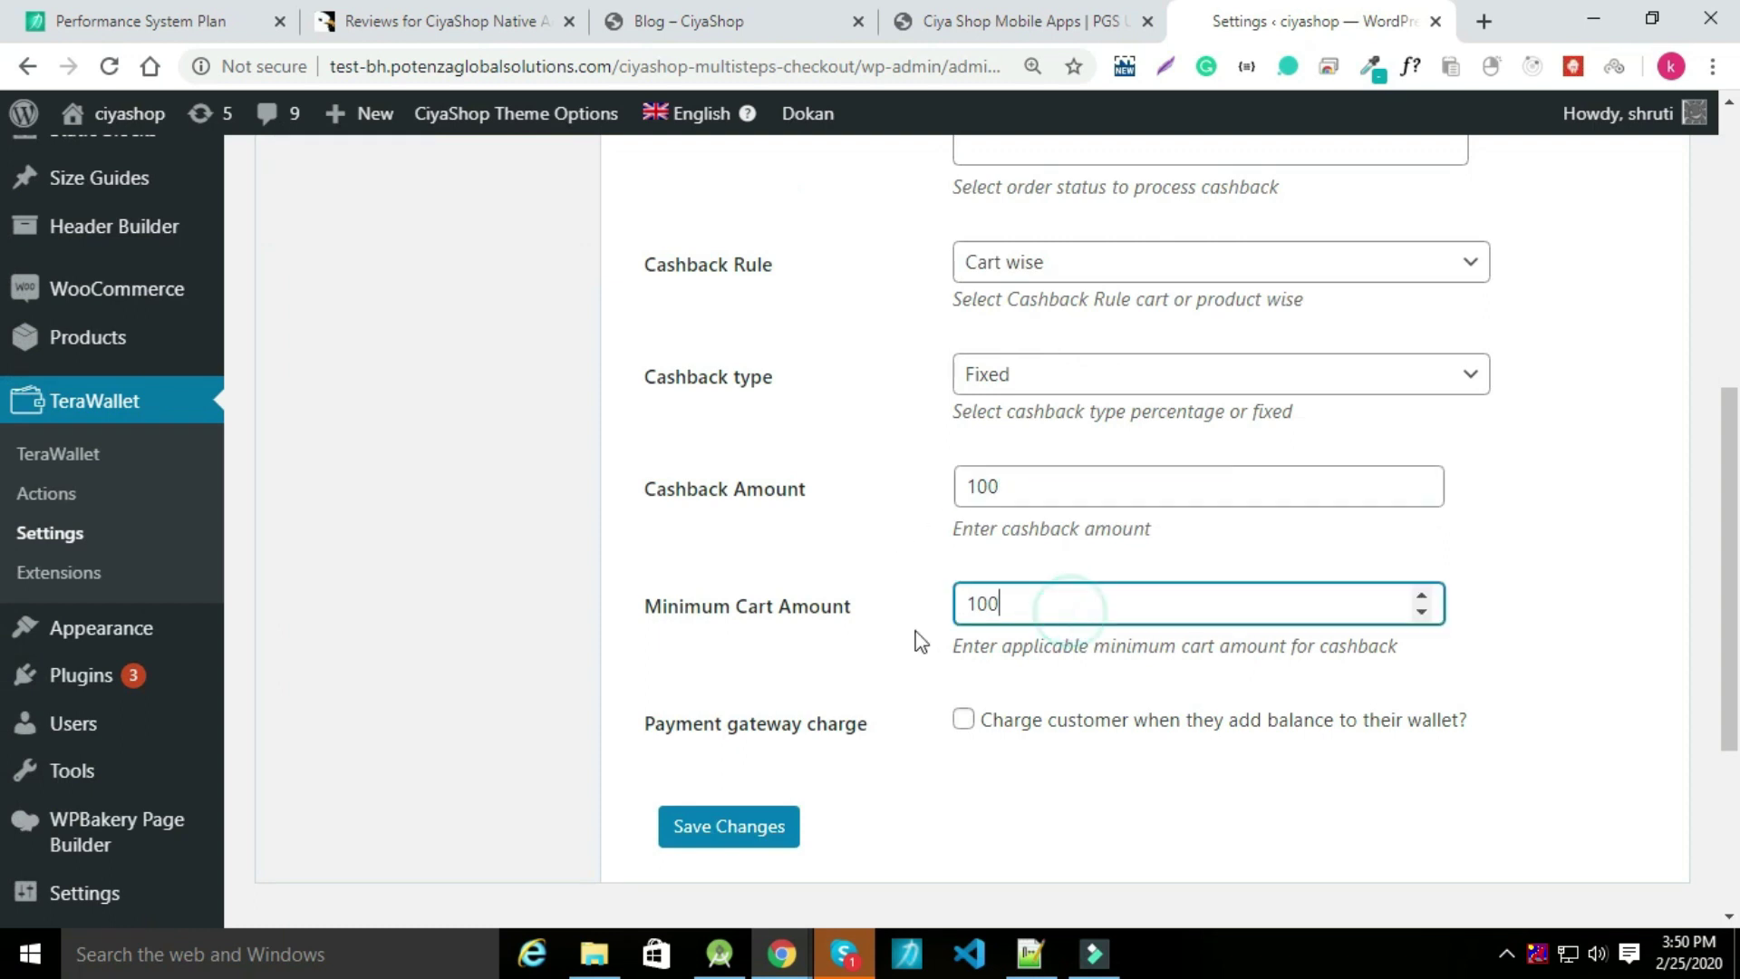
scroll(943, 689, down, 2)
click(776, 714)
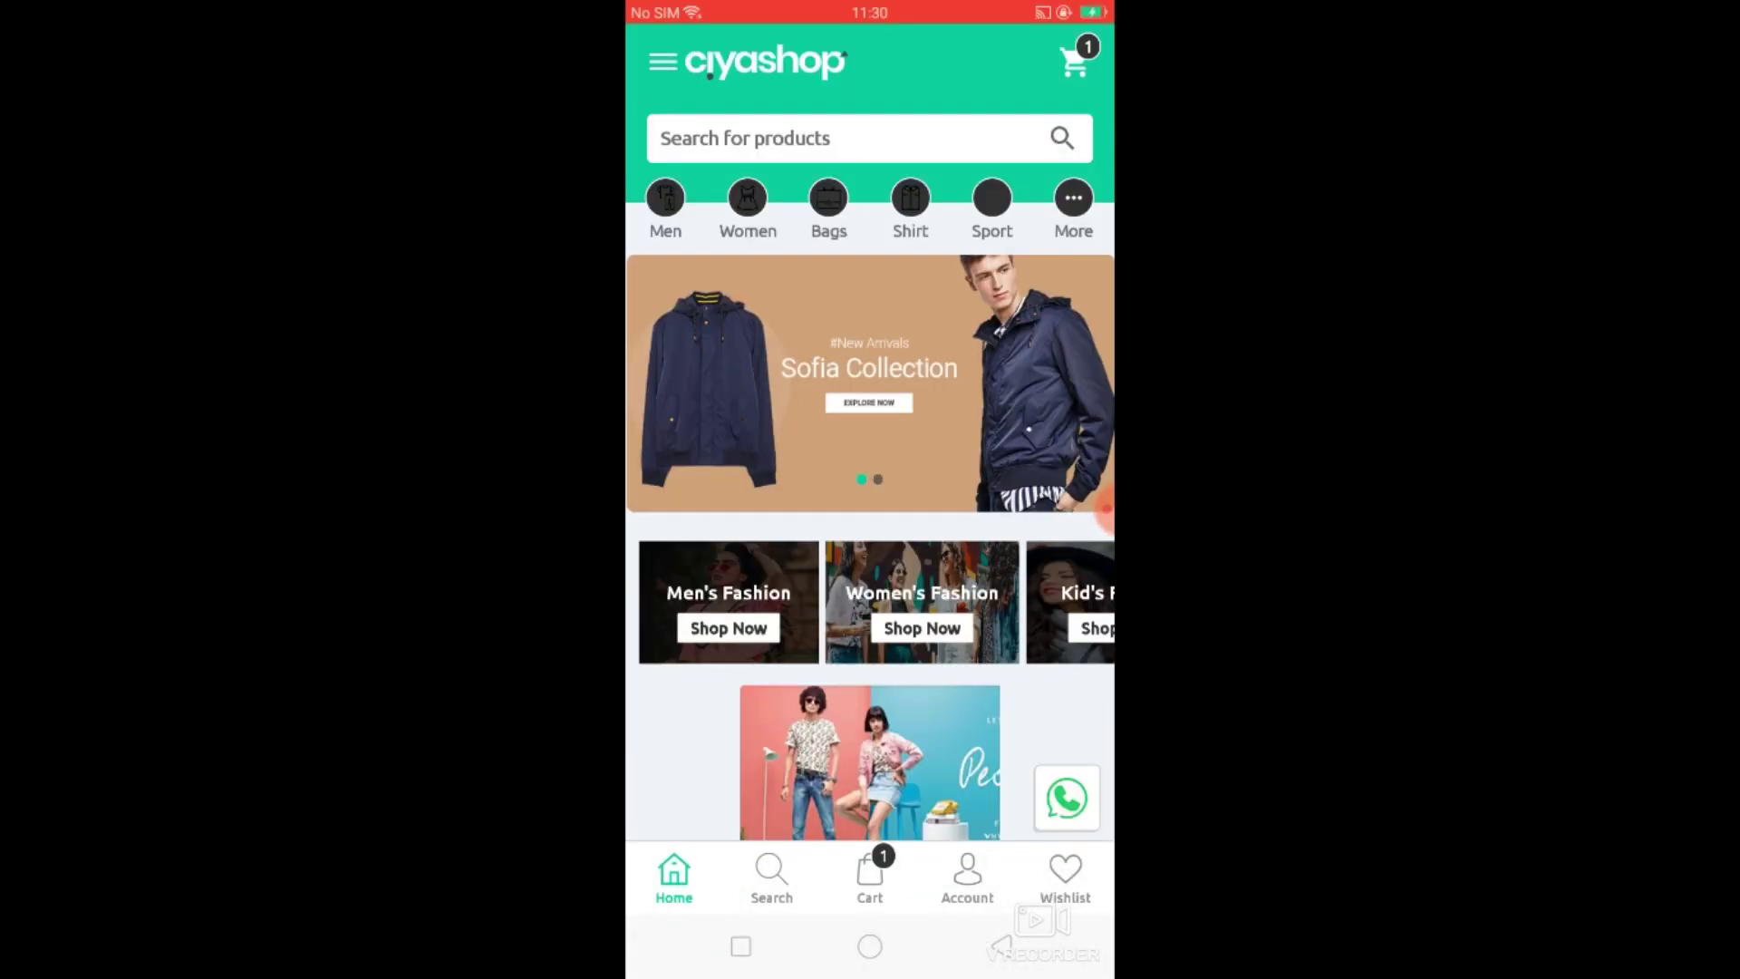
Open the sign-up form from the Account page and enter a username.
click(967, 874)
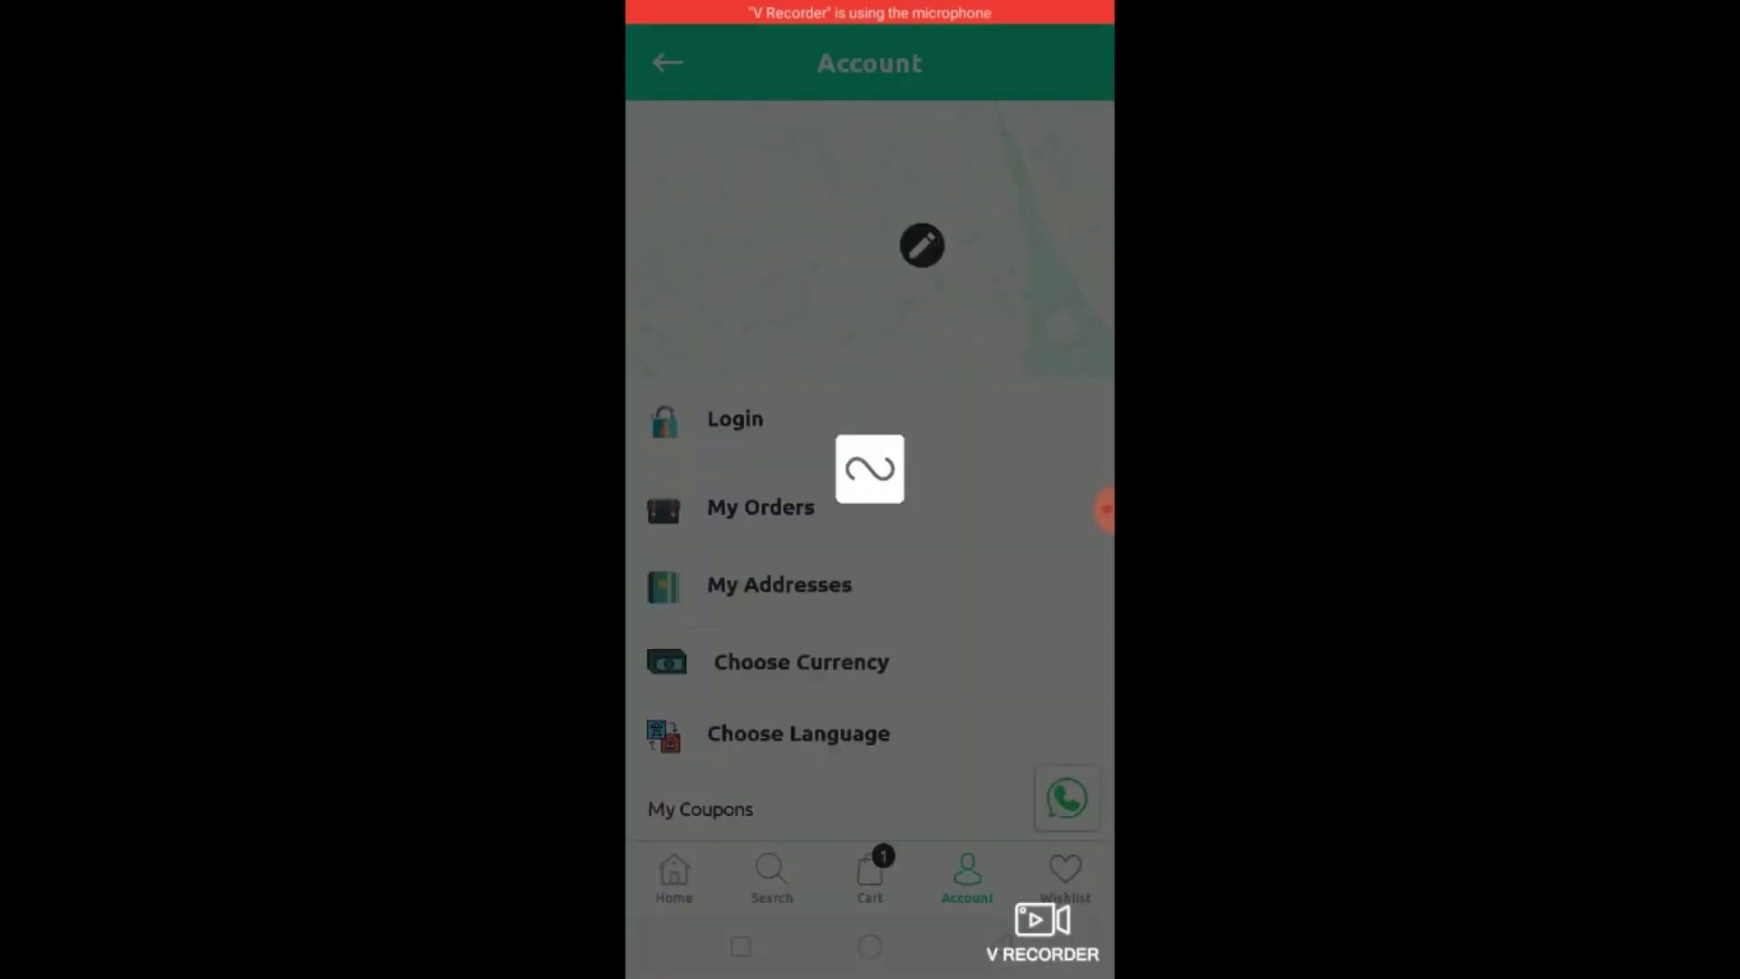
click(861, 894)
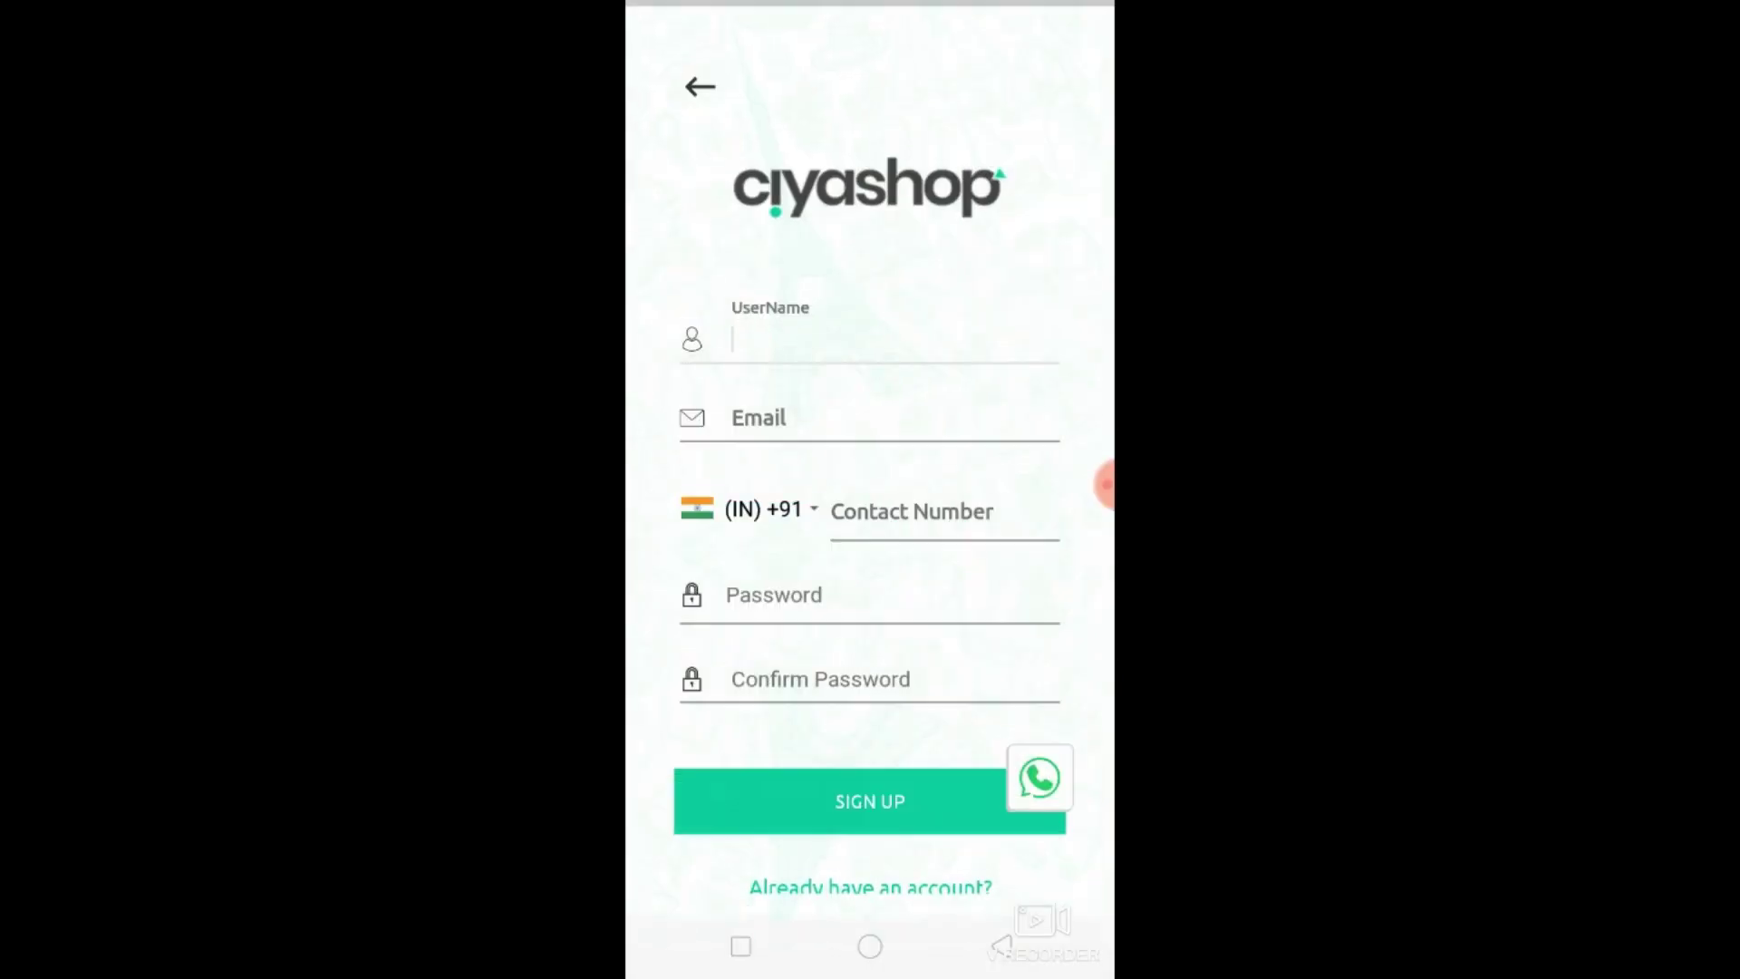
text(t)
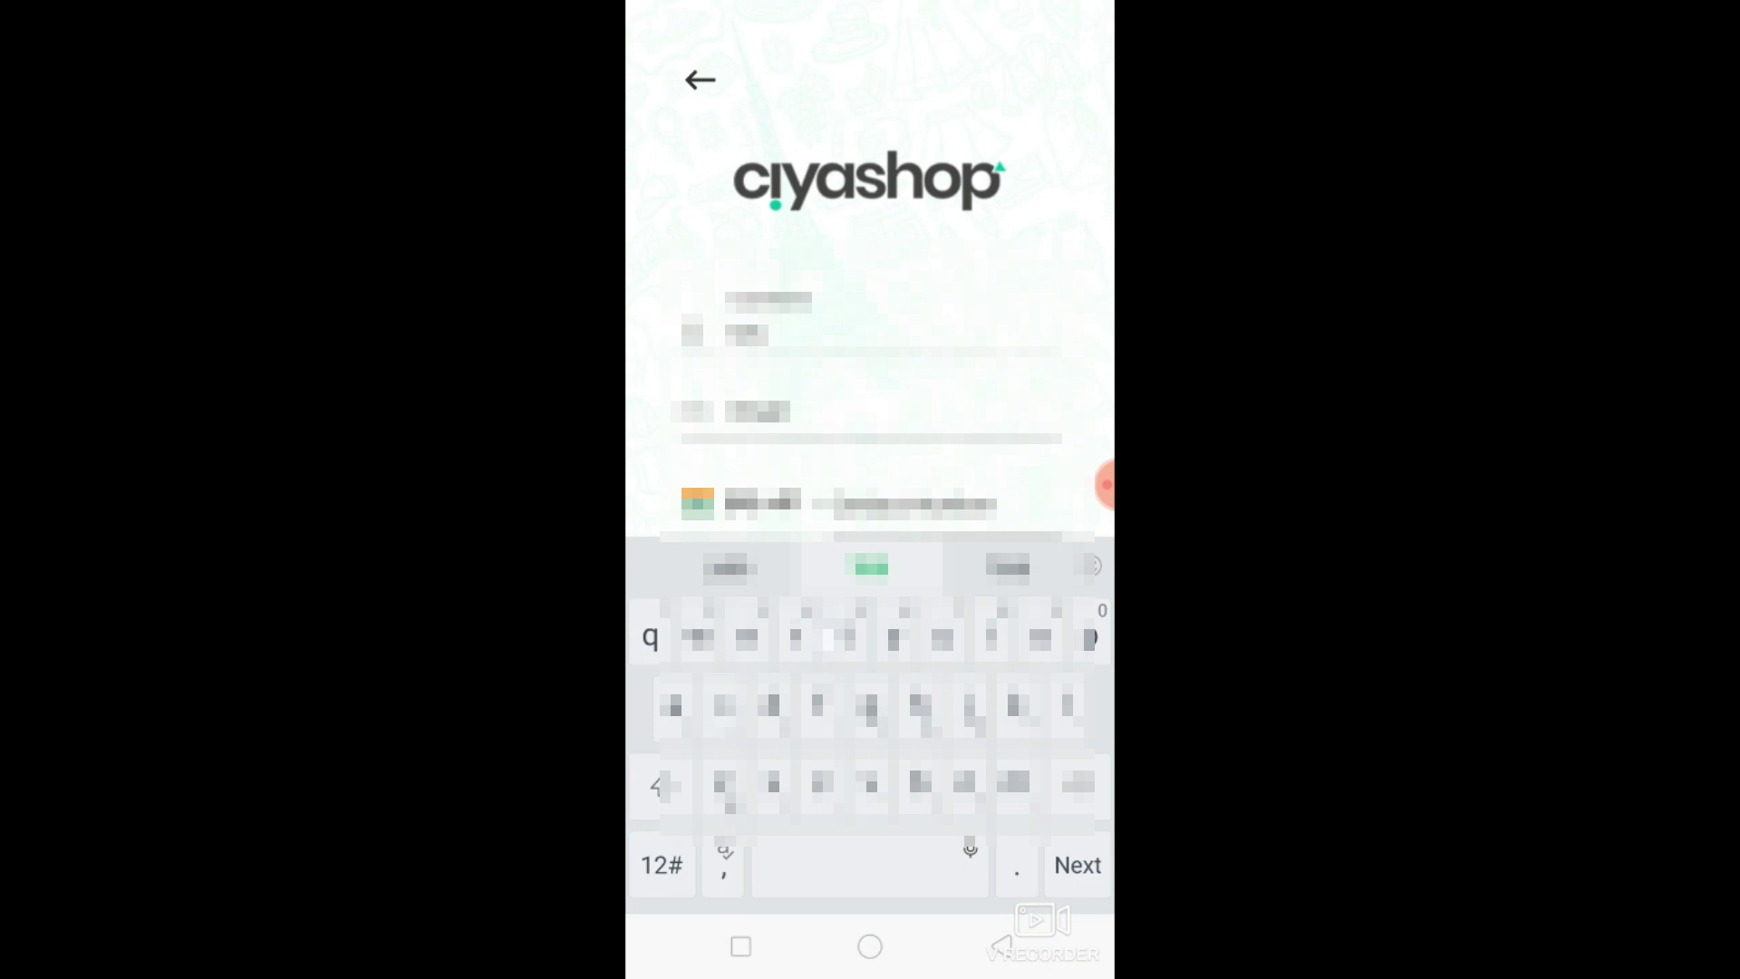
key(Tab)
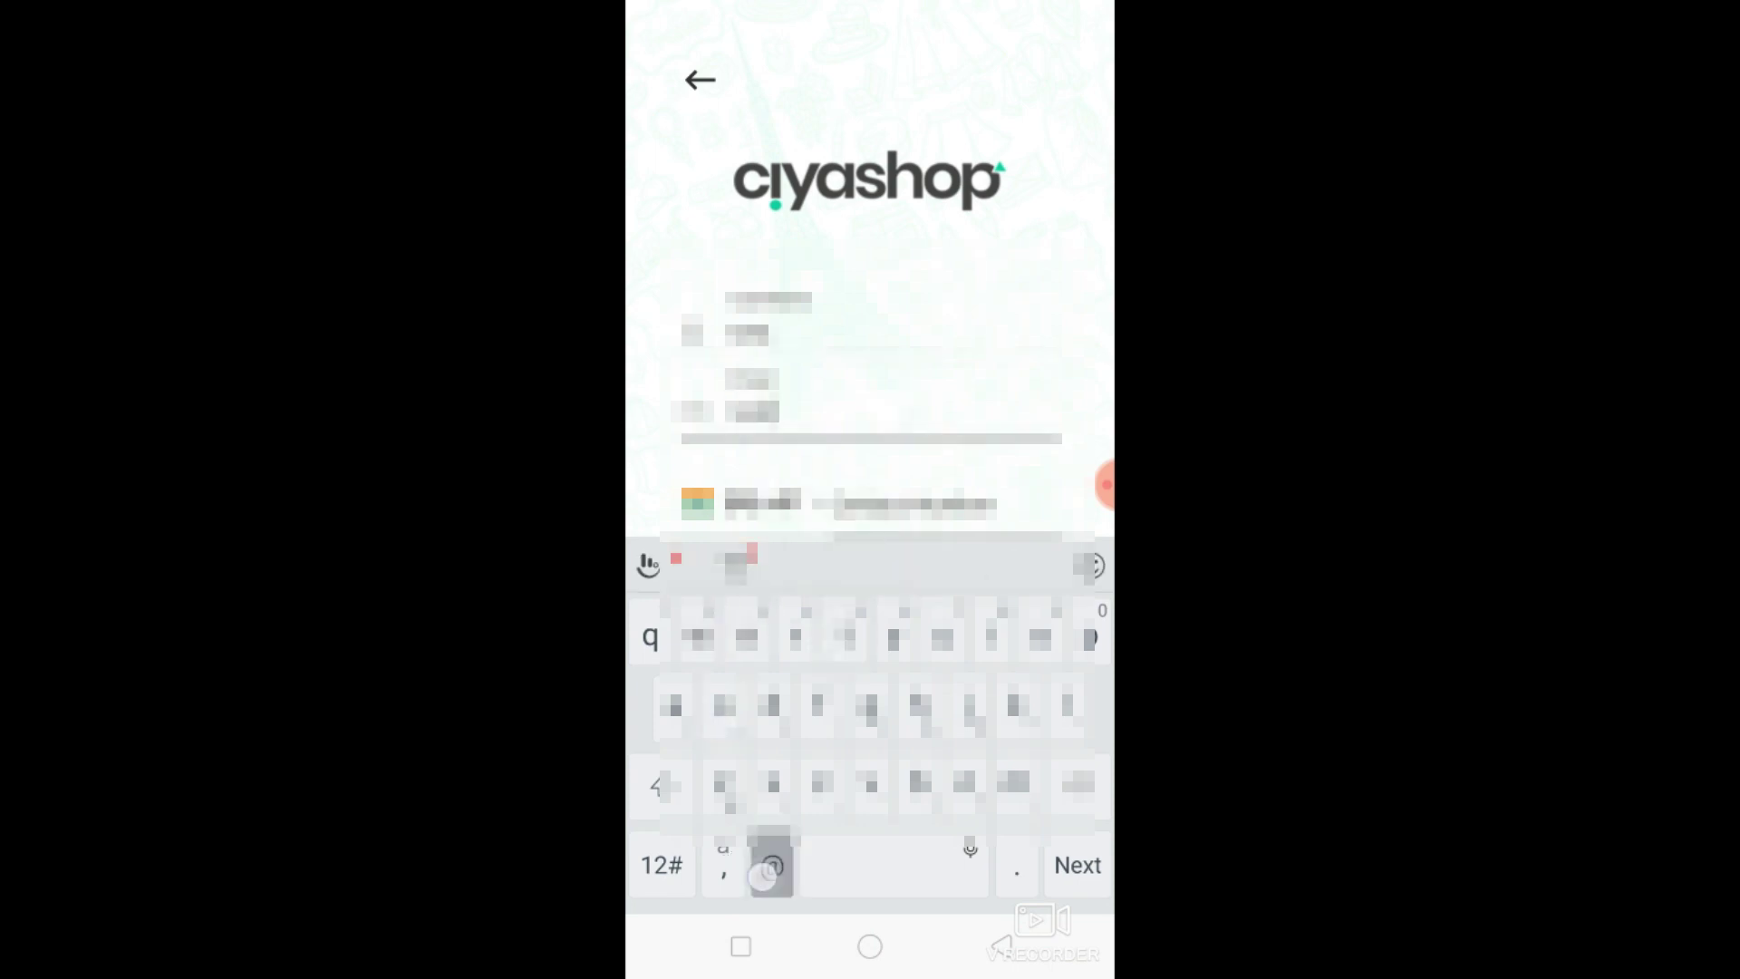
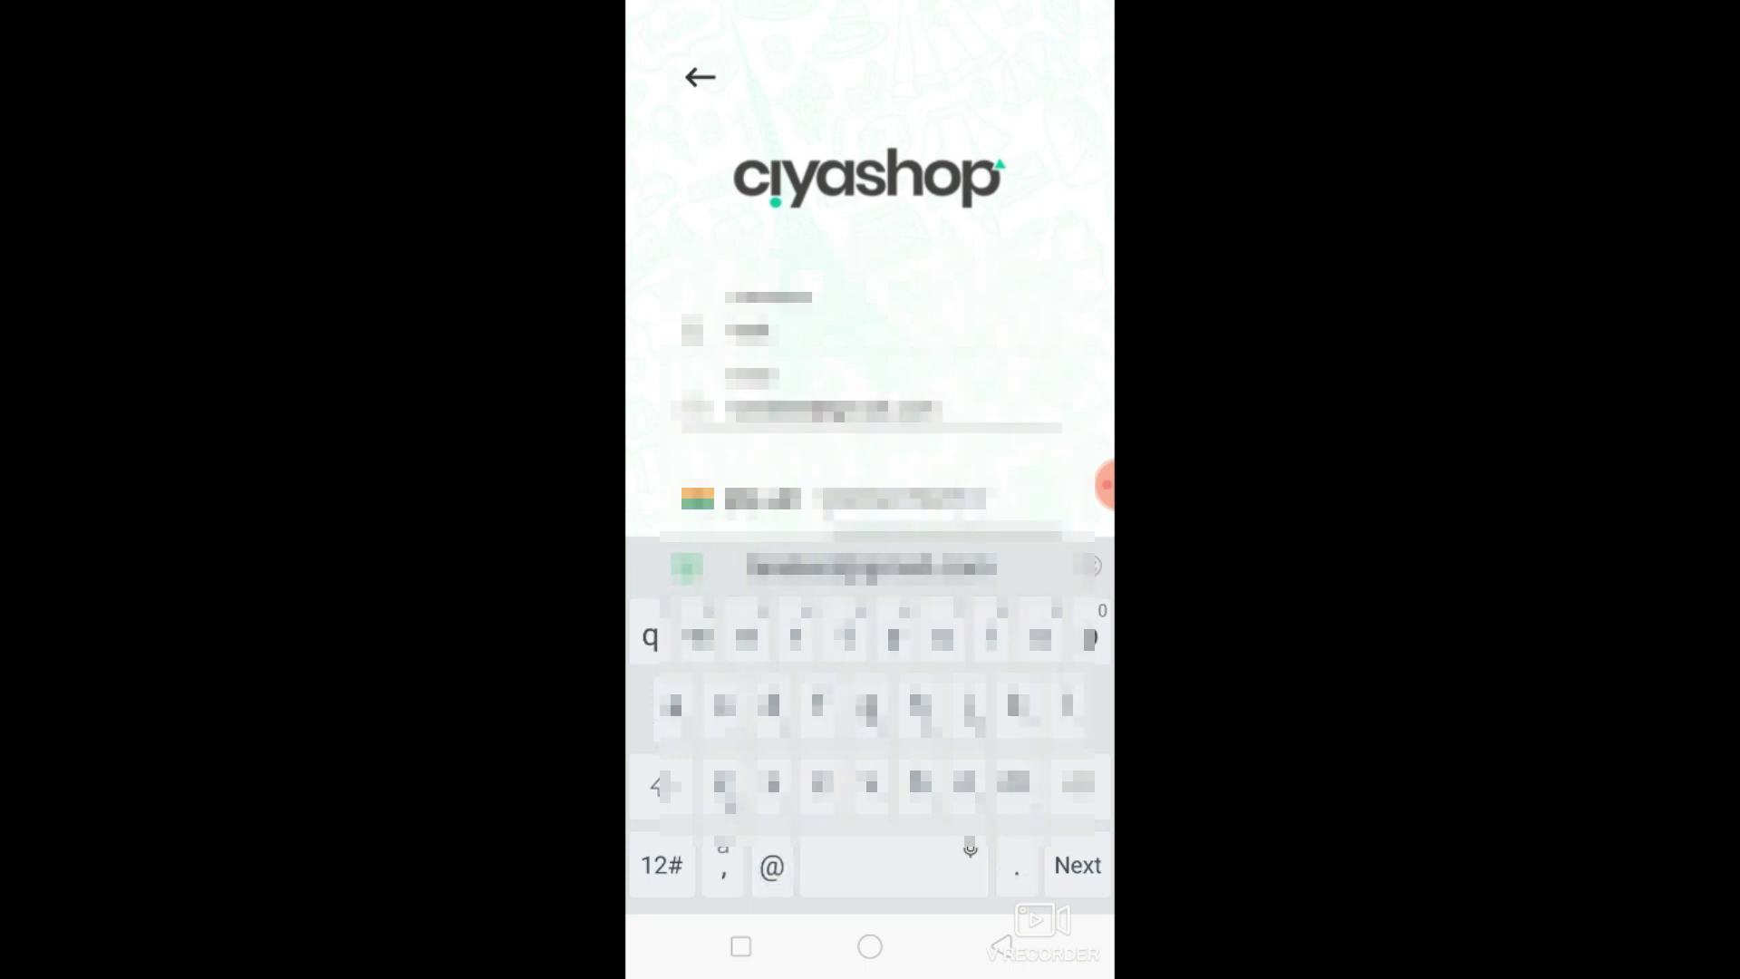
Fill in the email, phone number and password, then submit the texted verification code.
key(Tab)
text(96058543)
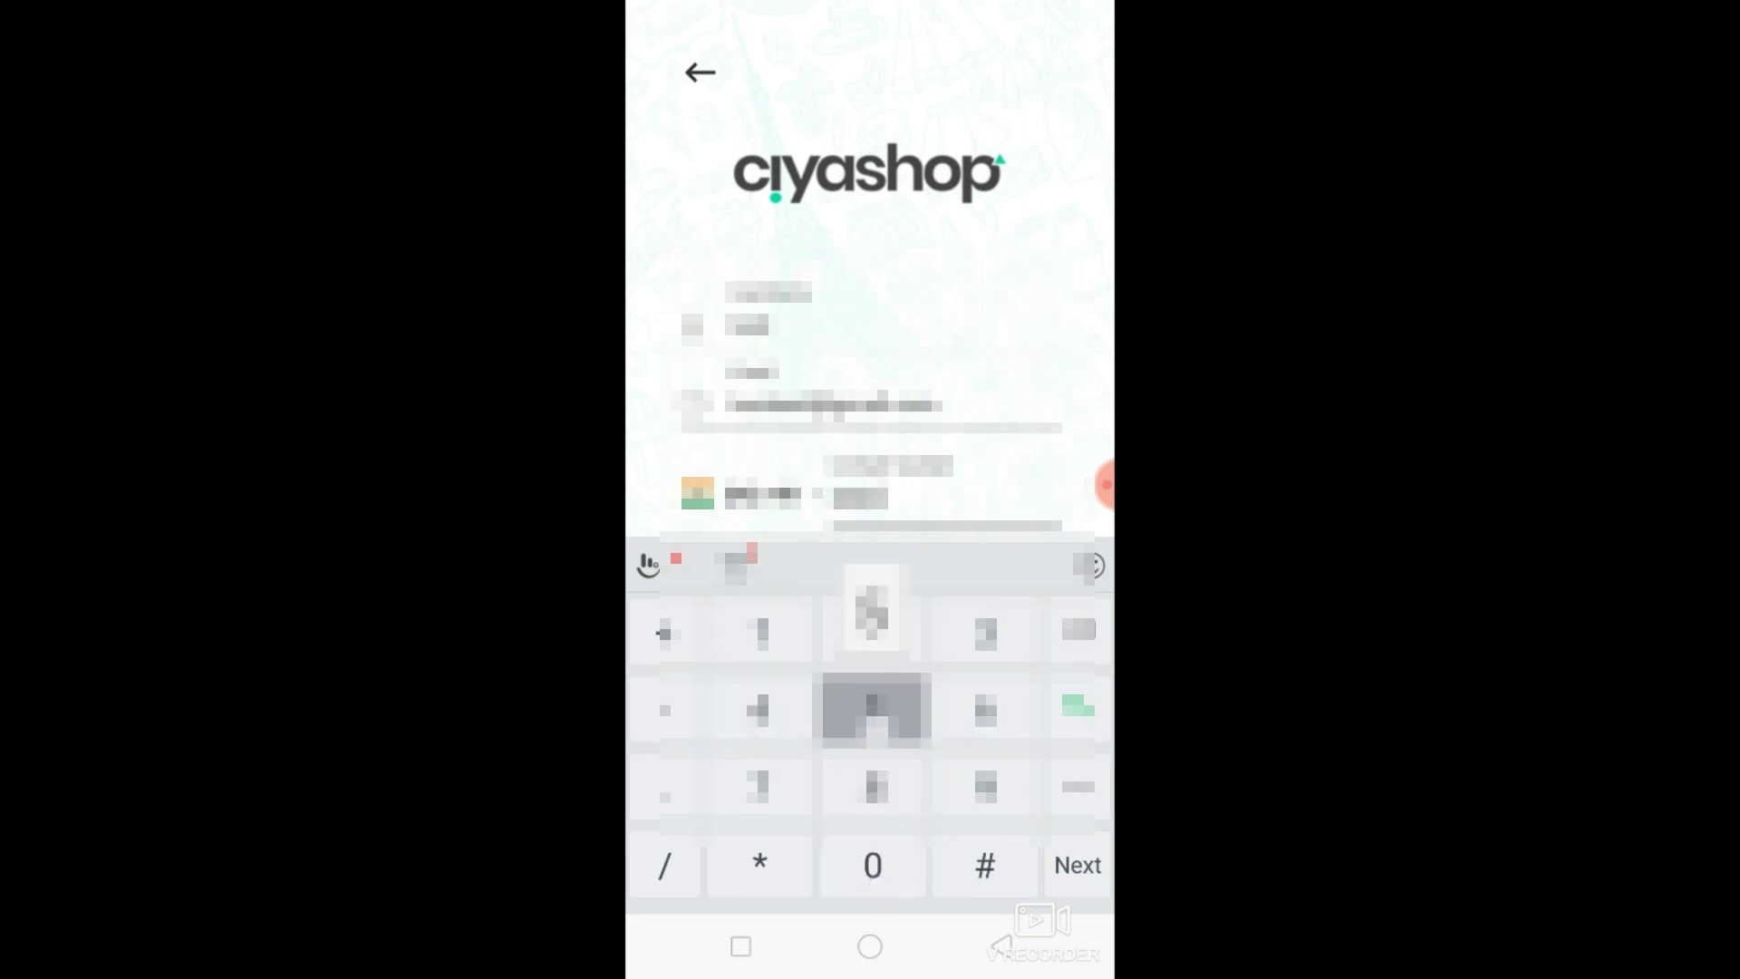
text(0)
key(Tab)
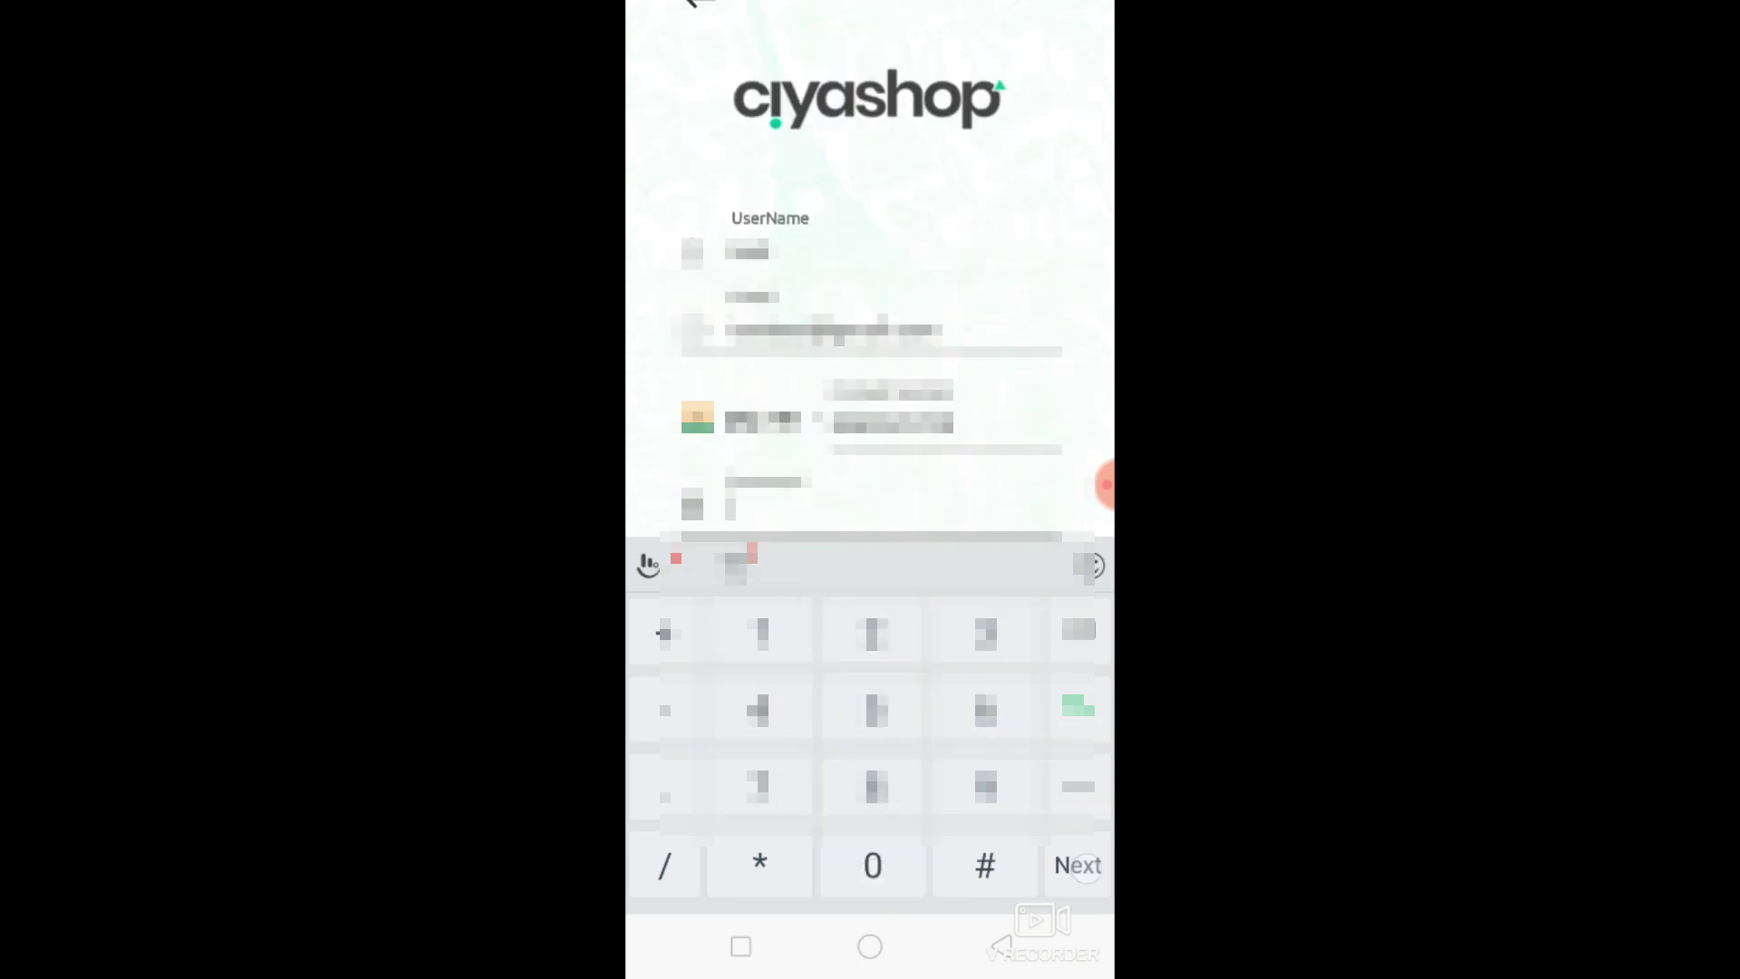
text(1234)
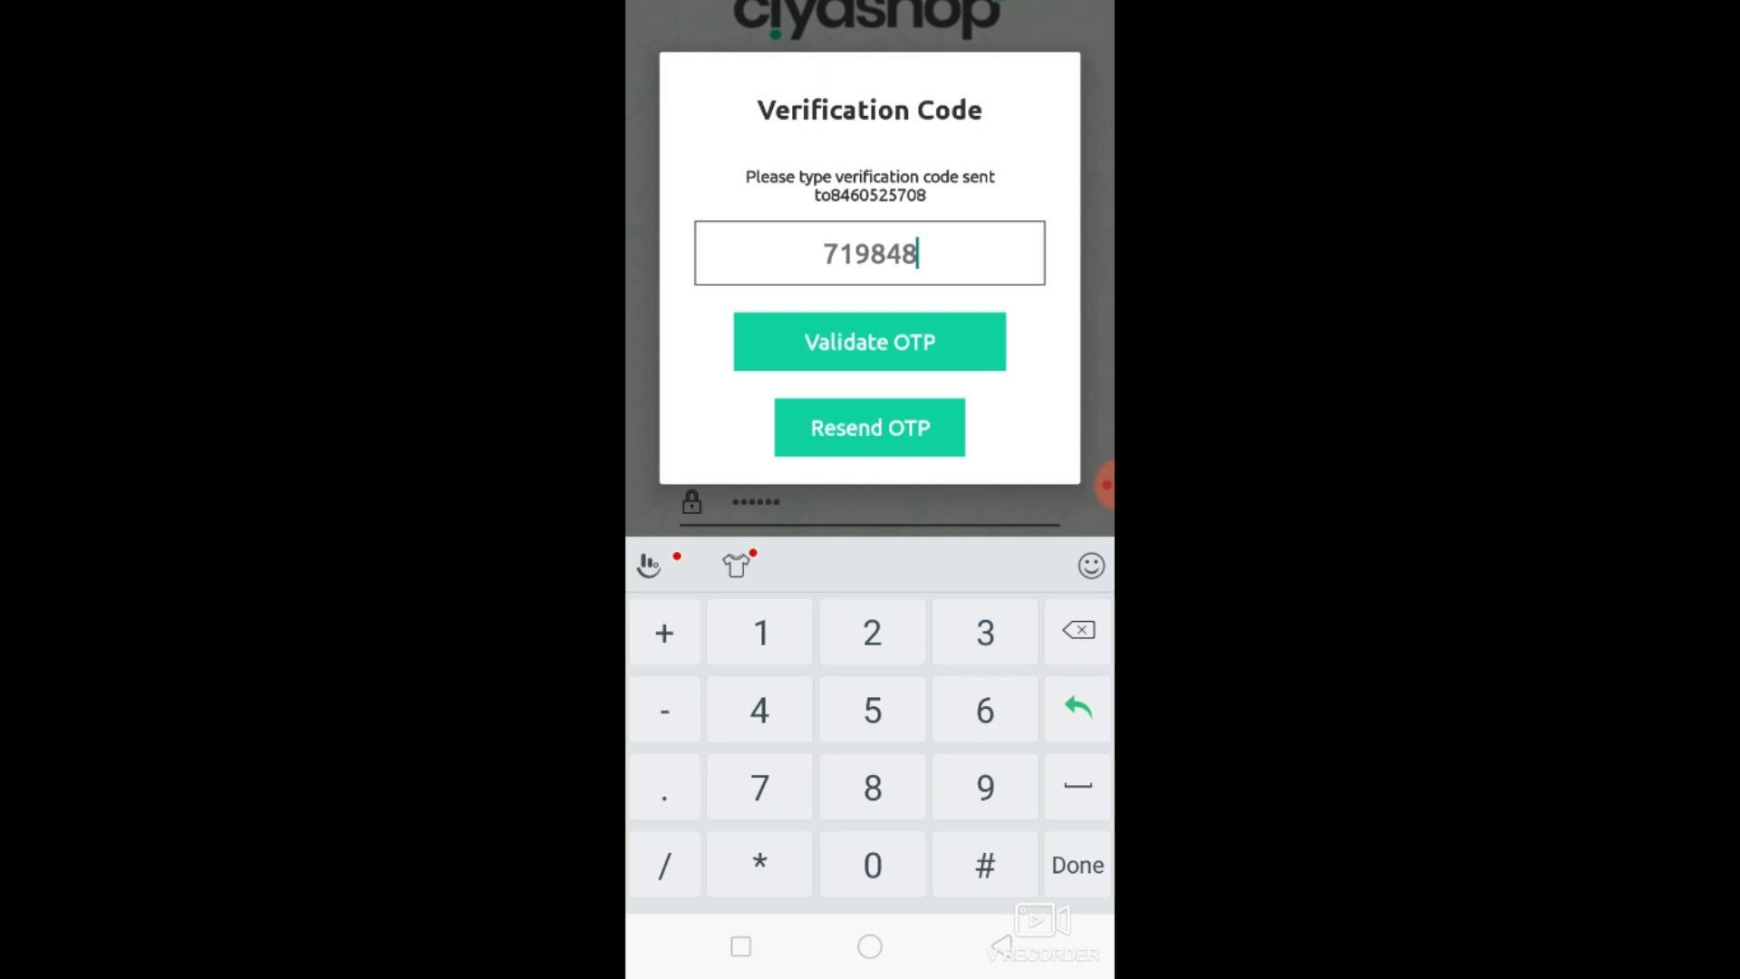
key(Return)
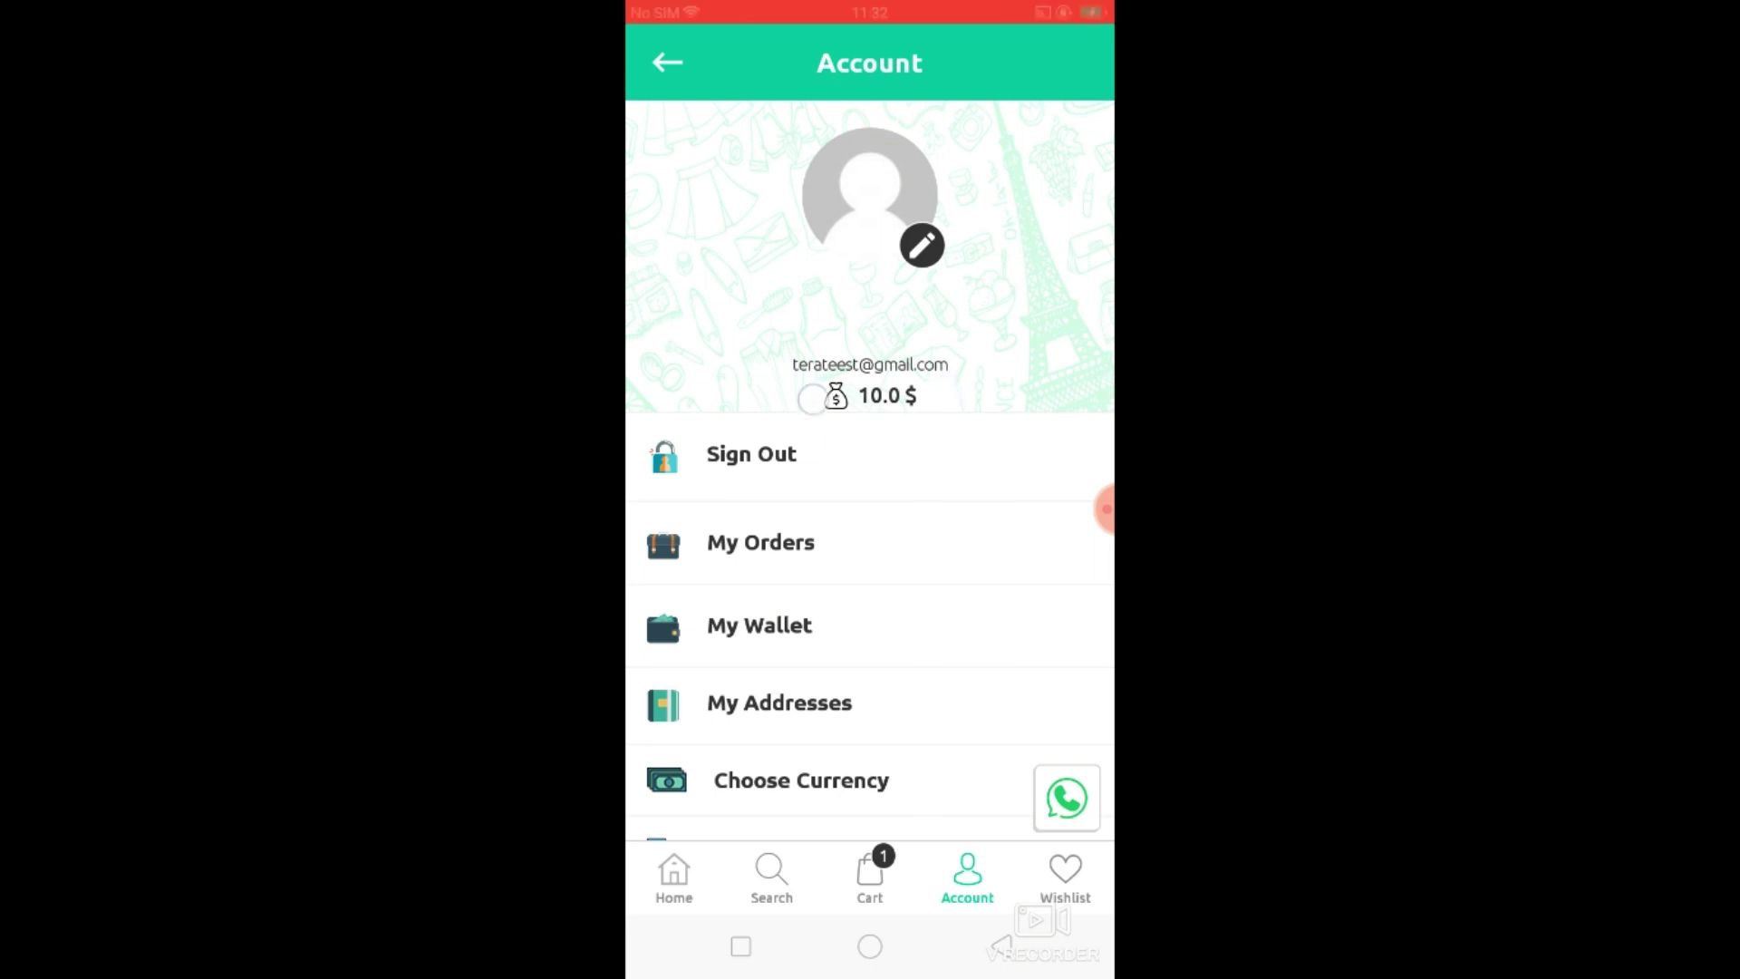
Open My Wallet from the Account page to see the 10.00 $ membership credit.
drag(813, 398, 850, 358)
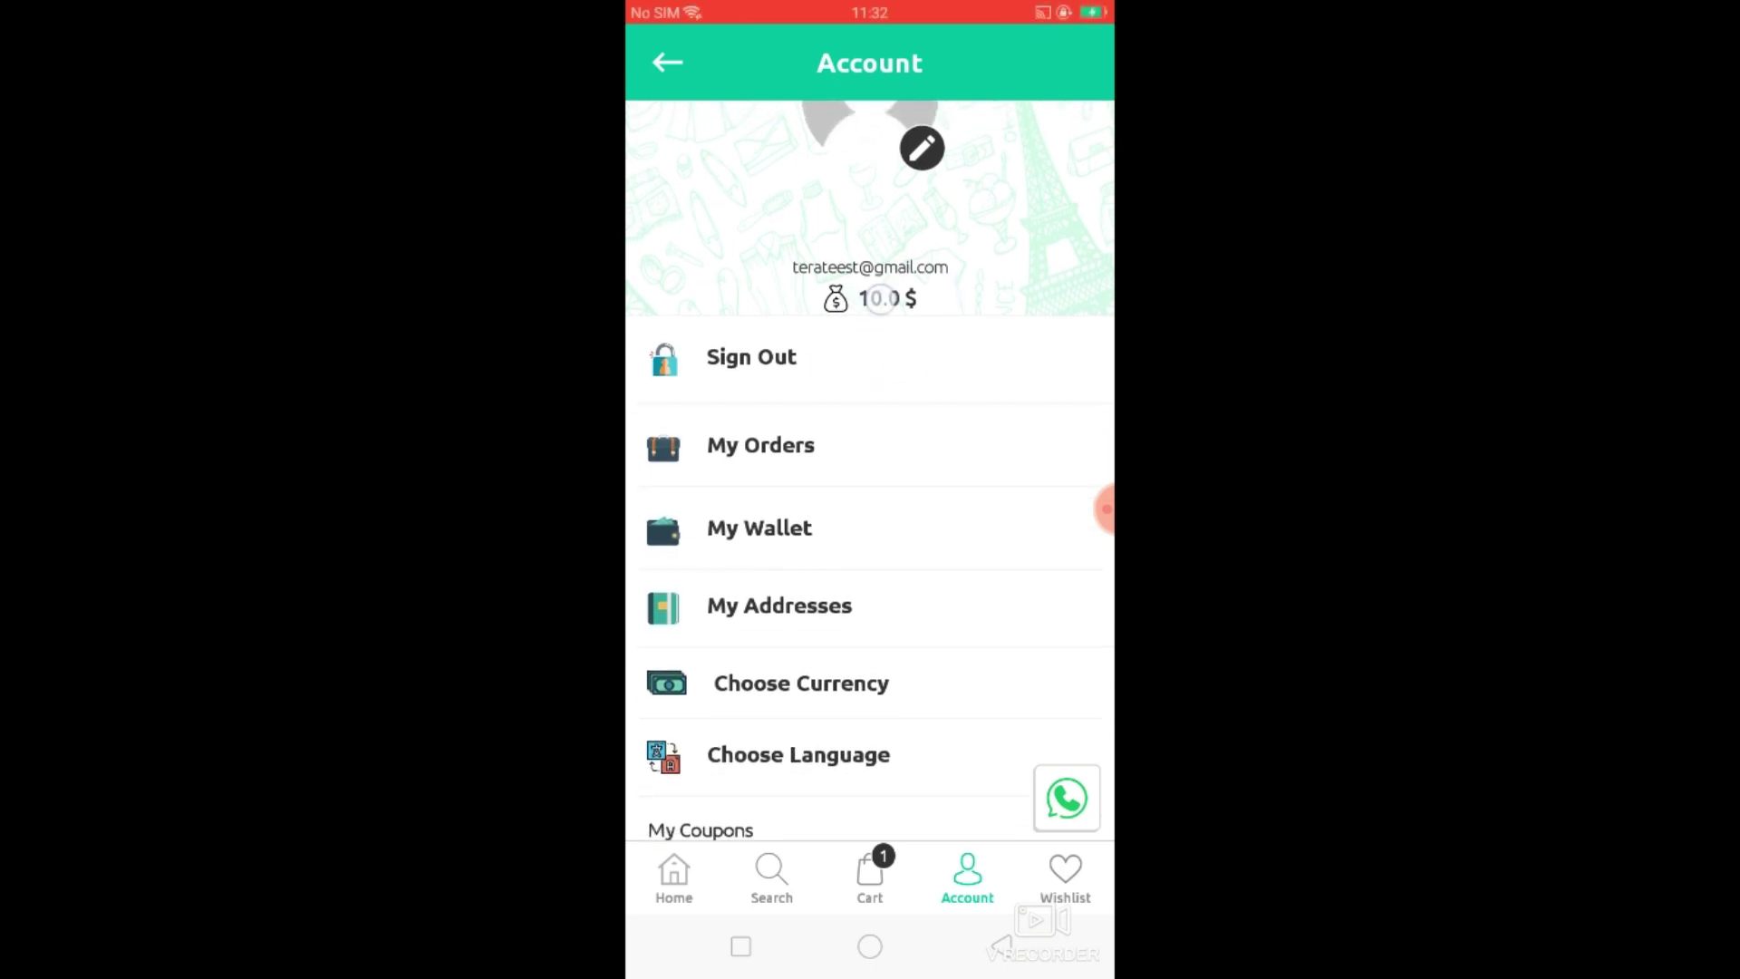
drag(879, 298, 963, 296)
drag(990, 707, 991, 540)
drag(933, 435, 932, 544)
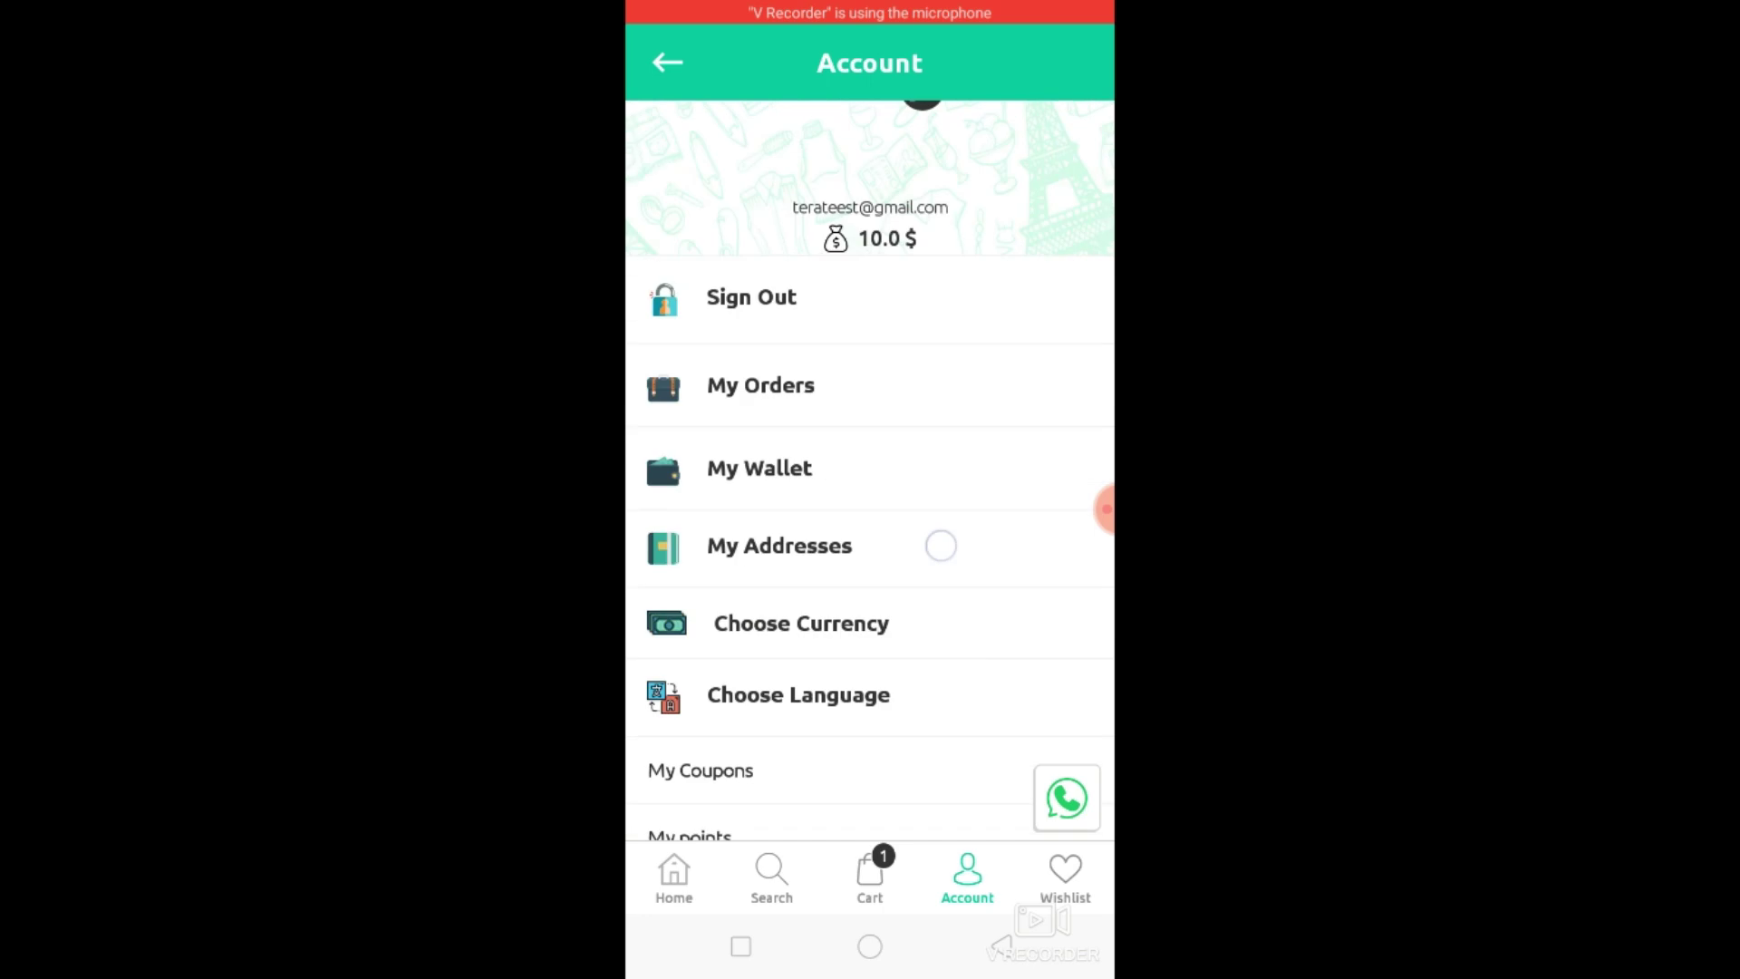
click(753, 533)
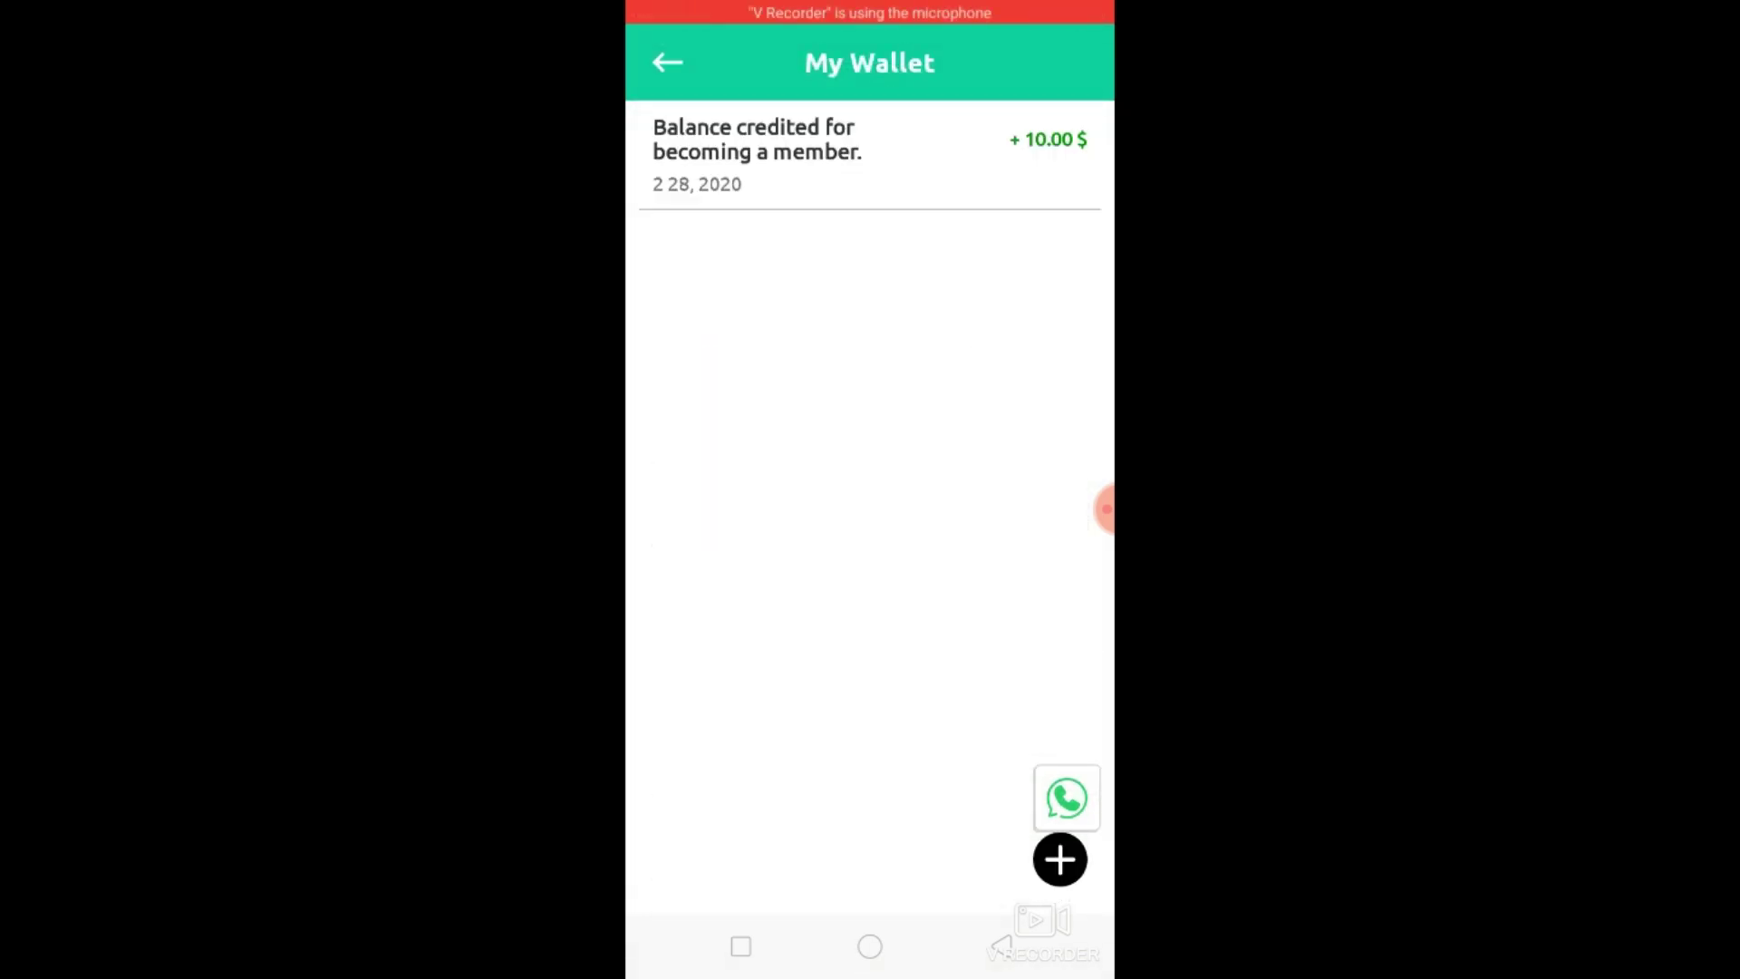
drag(707, 249, 905, 155)
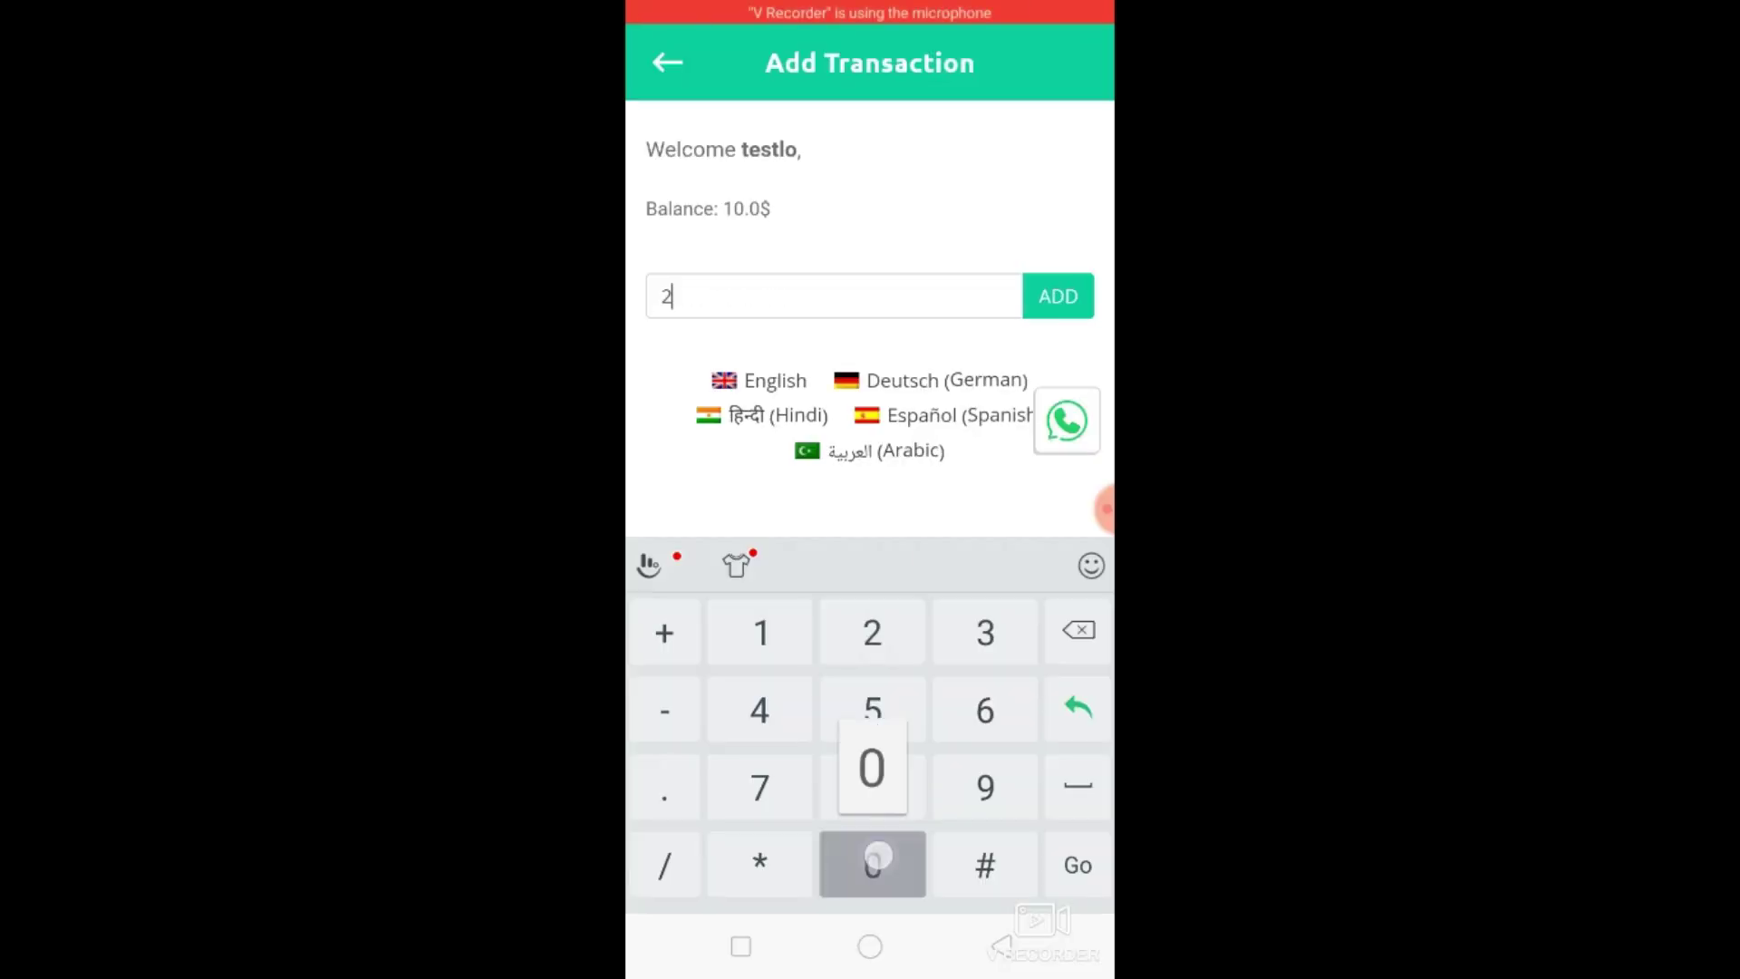
click(1058, 295)
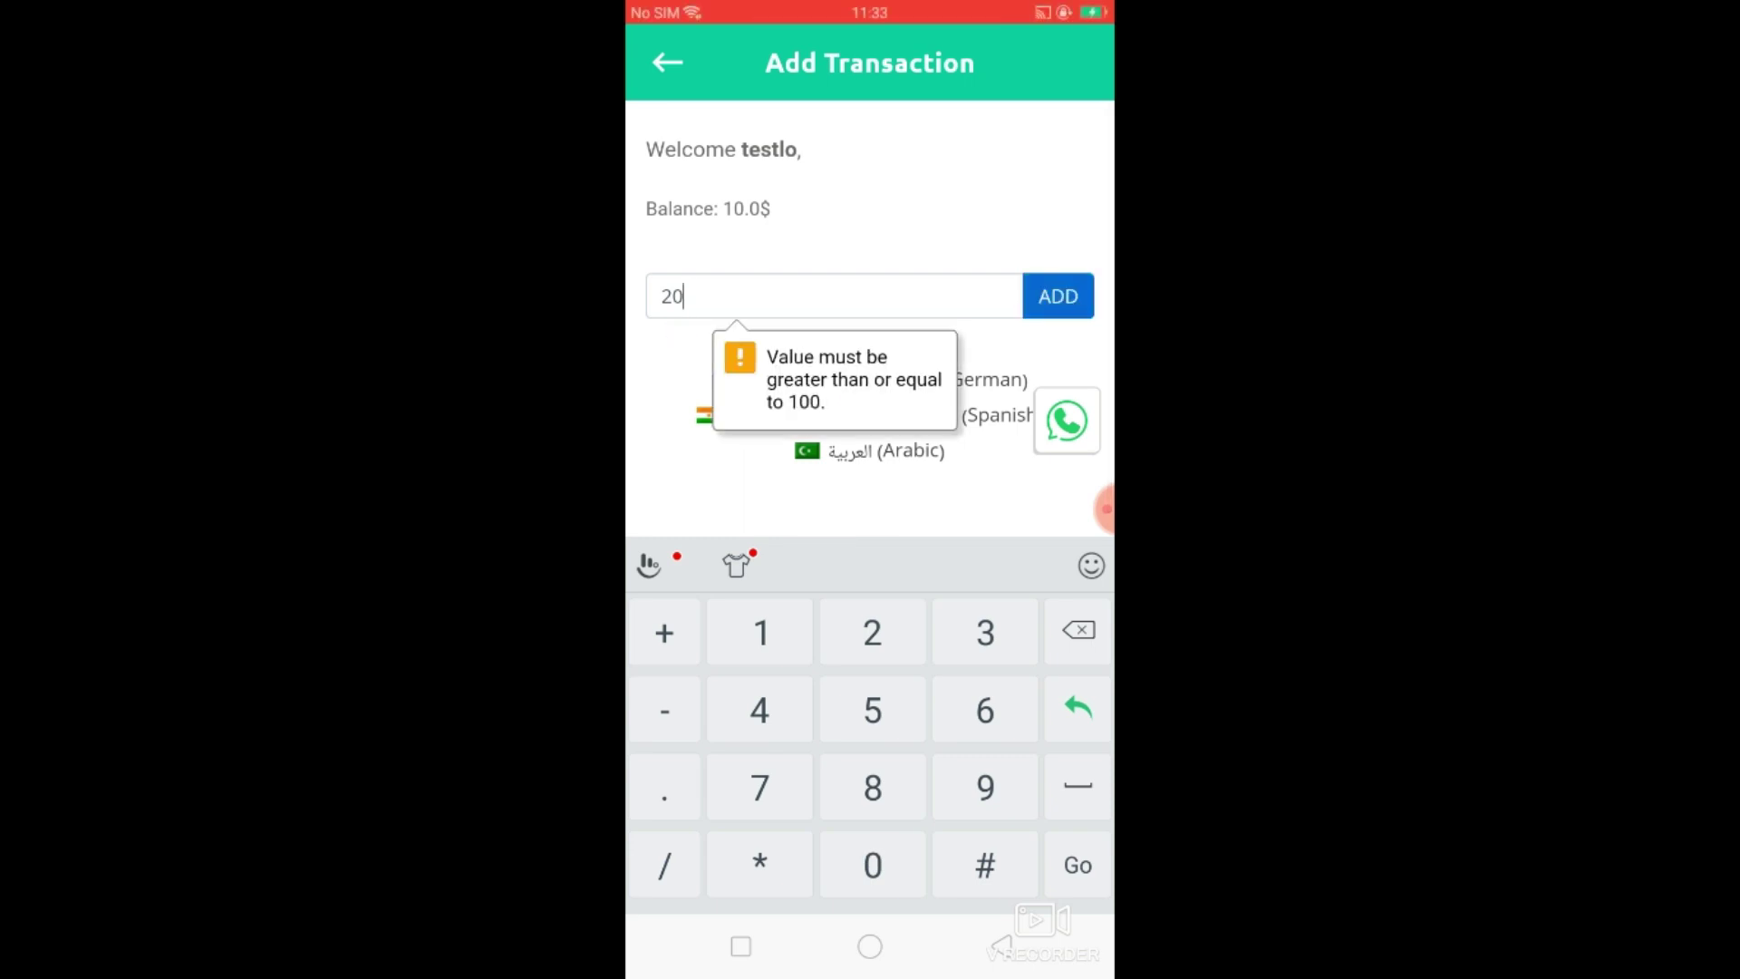
key(BackSpace)
key(BackSpace)
text(20)
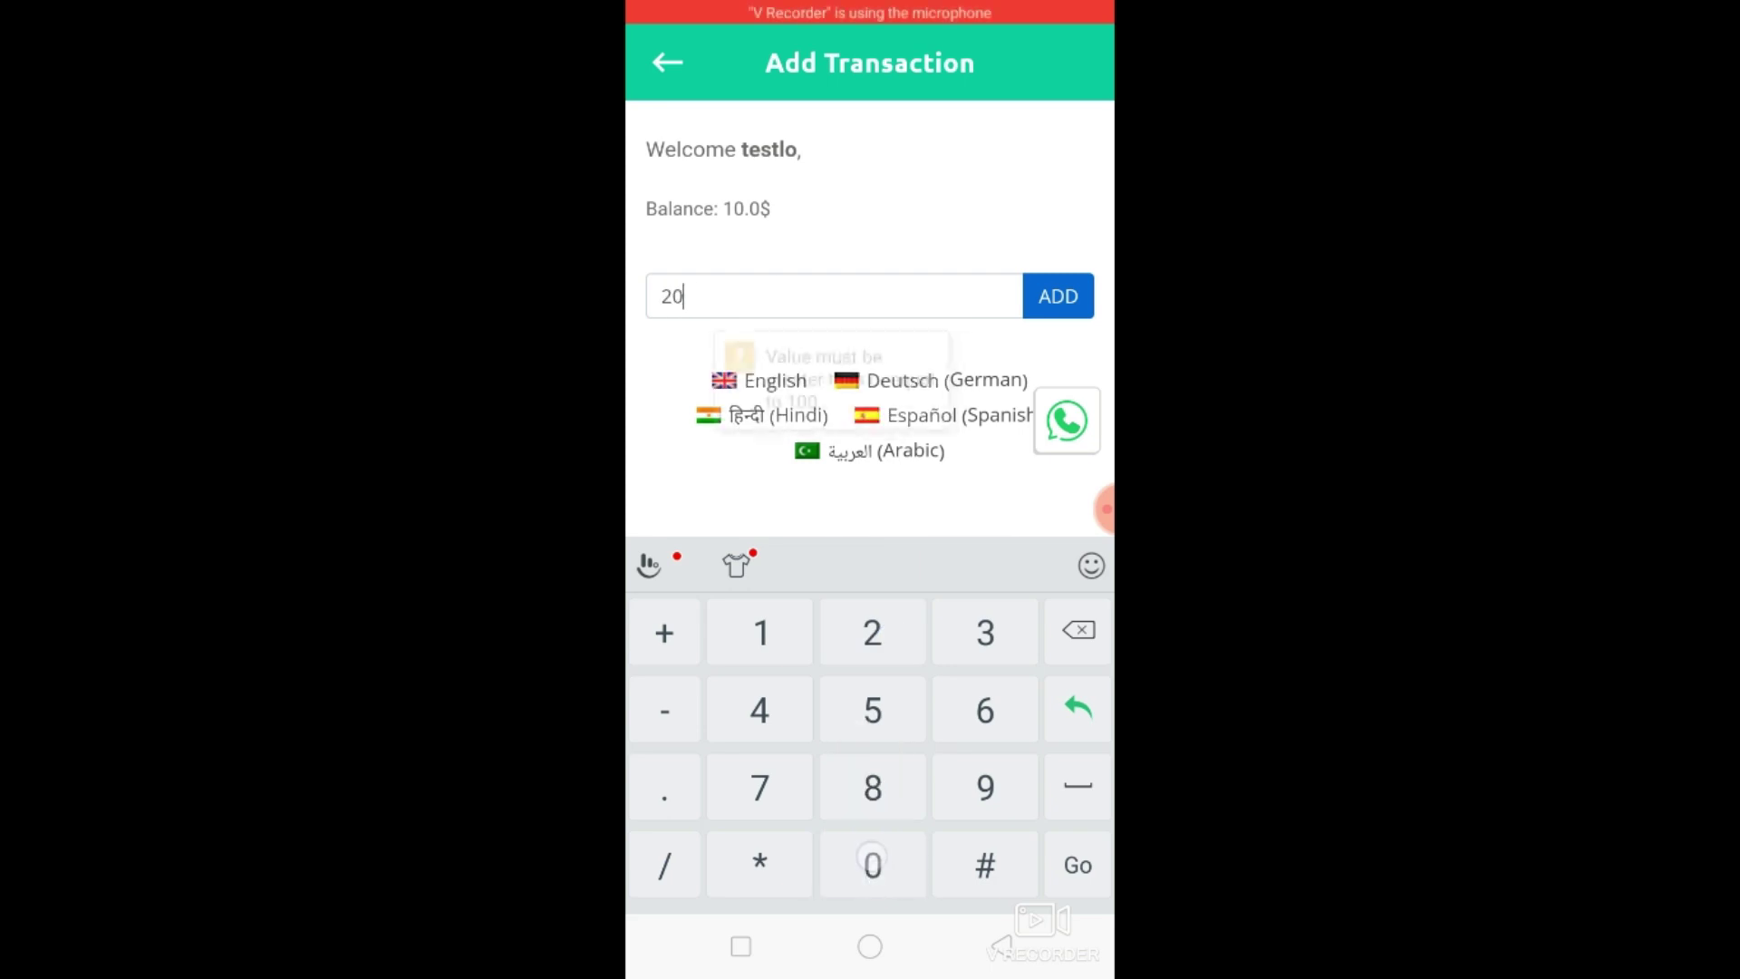
text(0)
click(1058, 295)
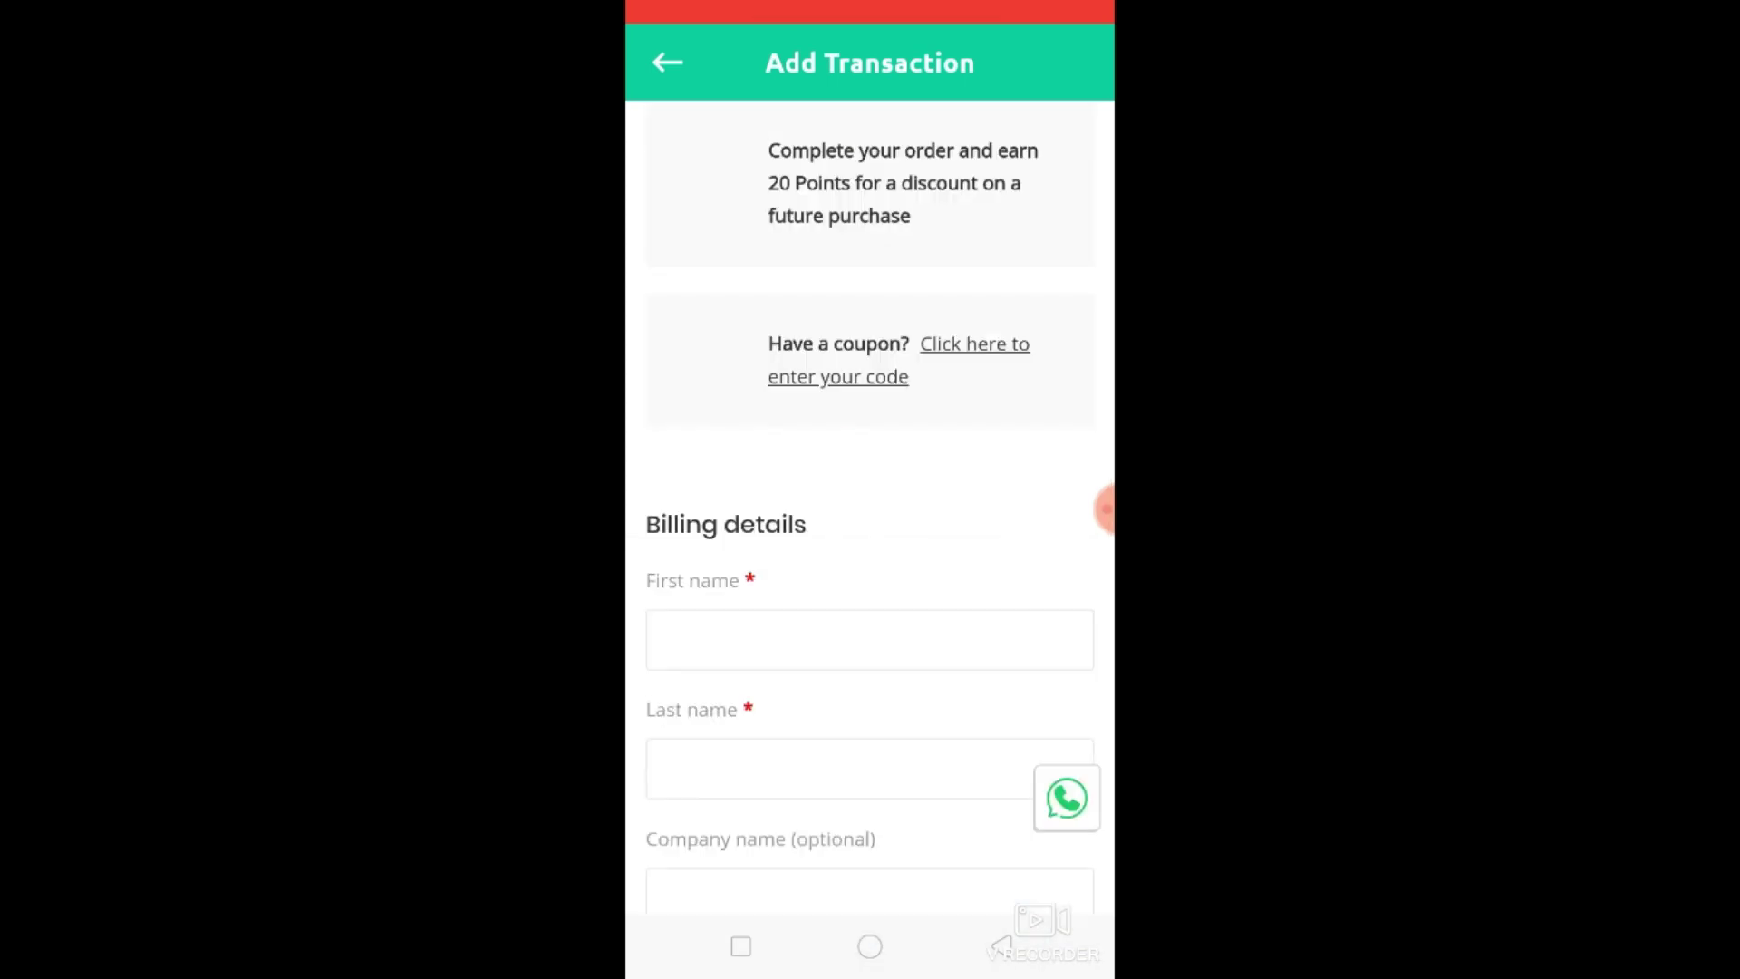
scroll(1006, 388, down, 10)
scroll(1002, 710, up, 10)
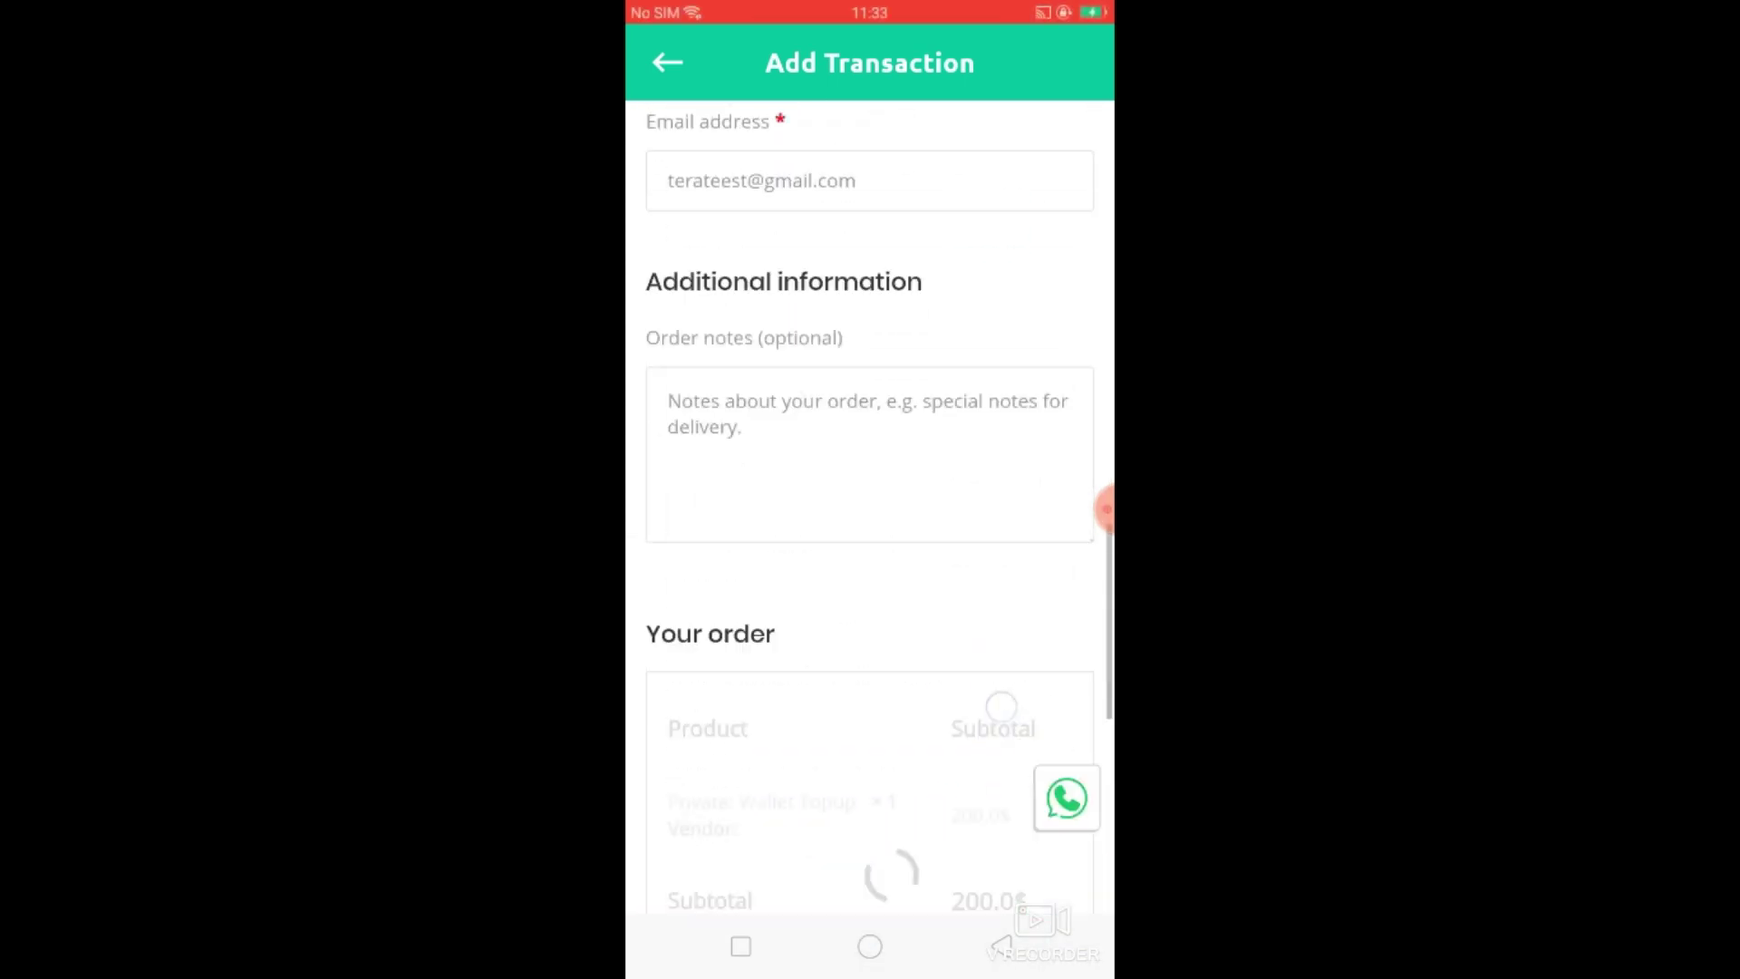
Back on Account, check out the cart's 2,000.0$ loafers order with Pay by wallet ticked.
click(1004, 948)
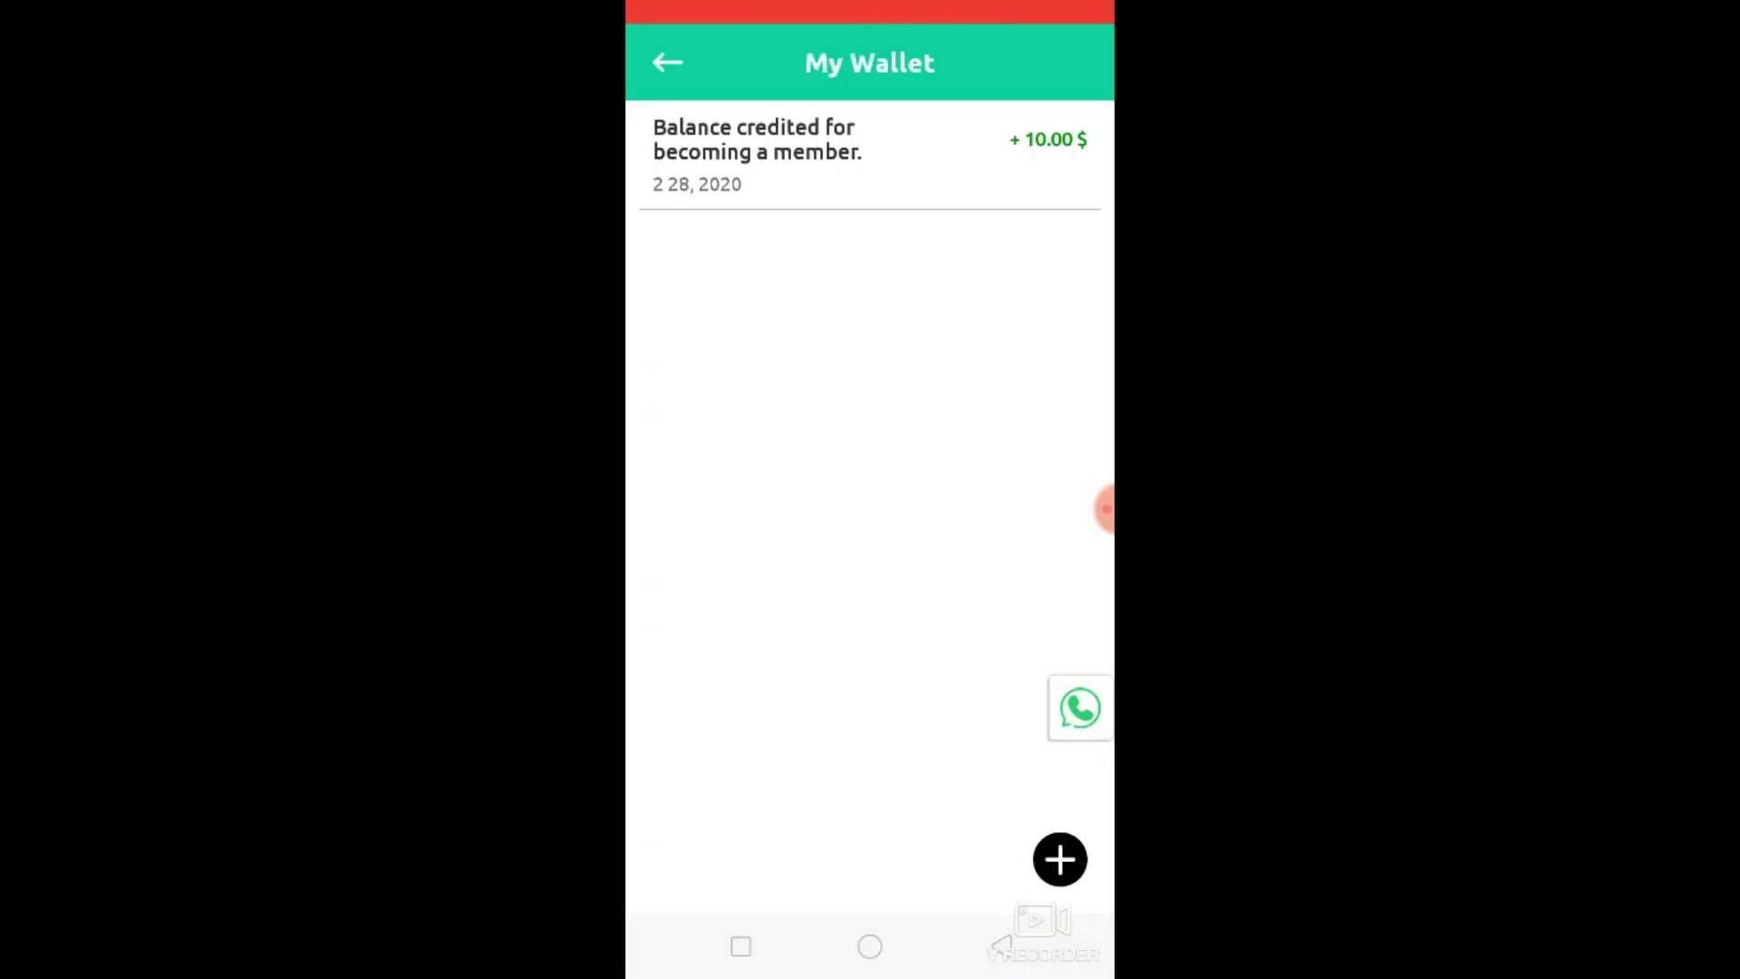
click(990, 946)
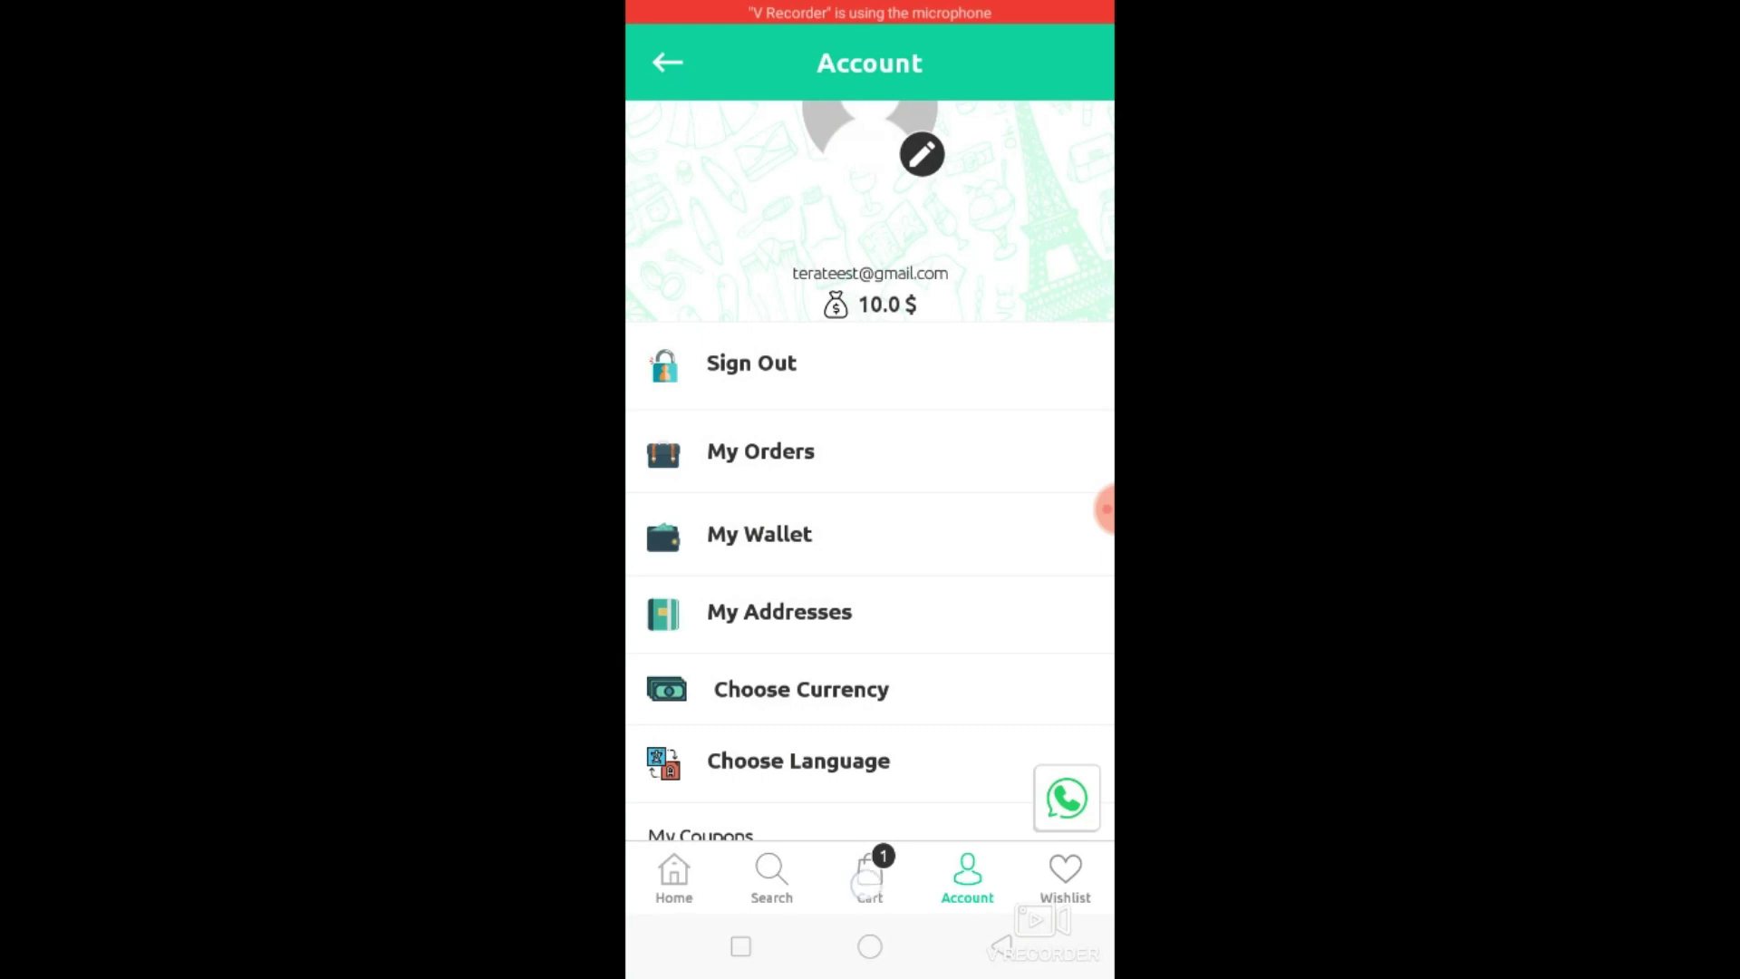
click(870, 875)
click(1014, 620)
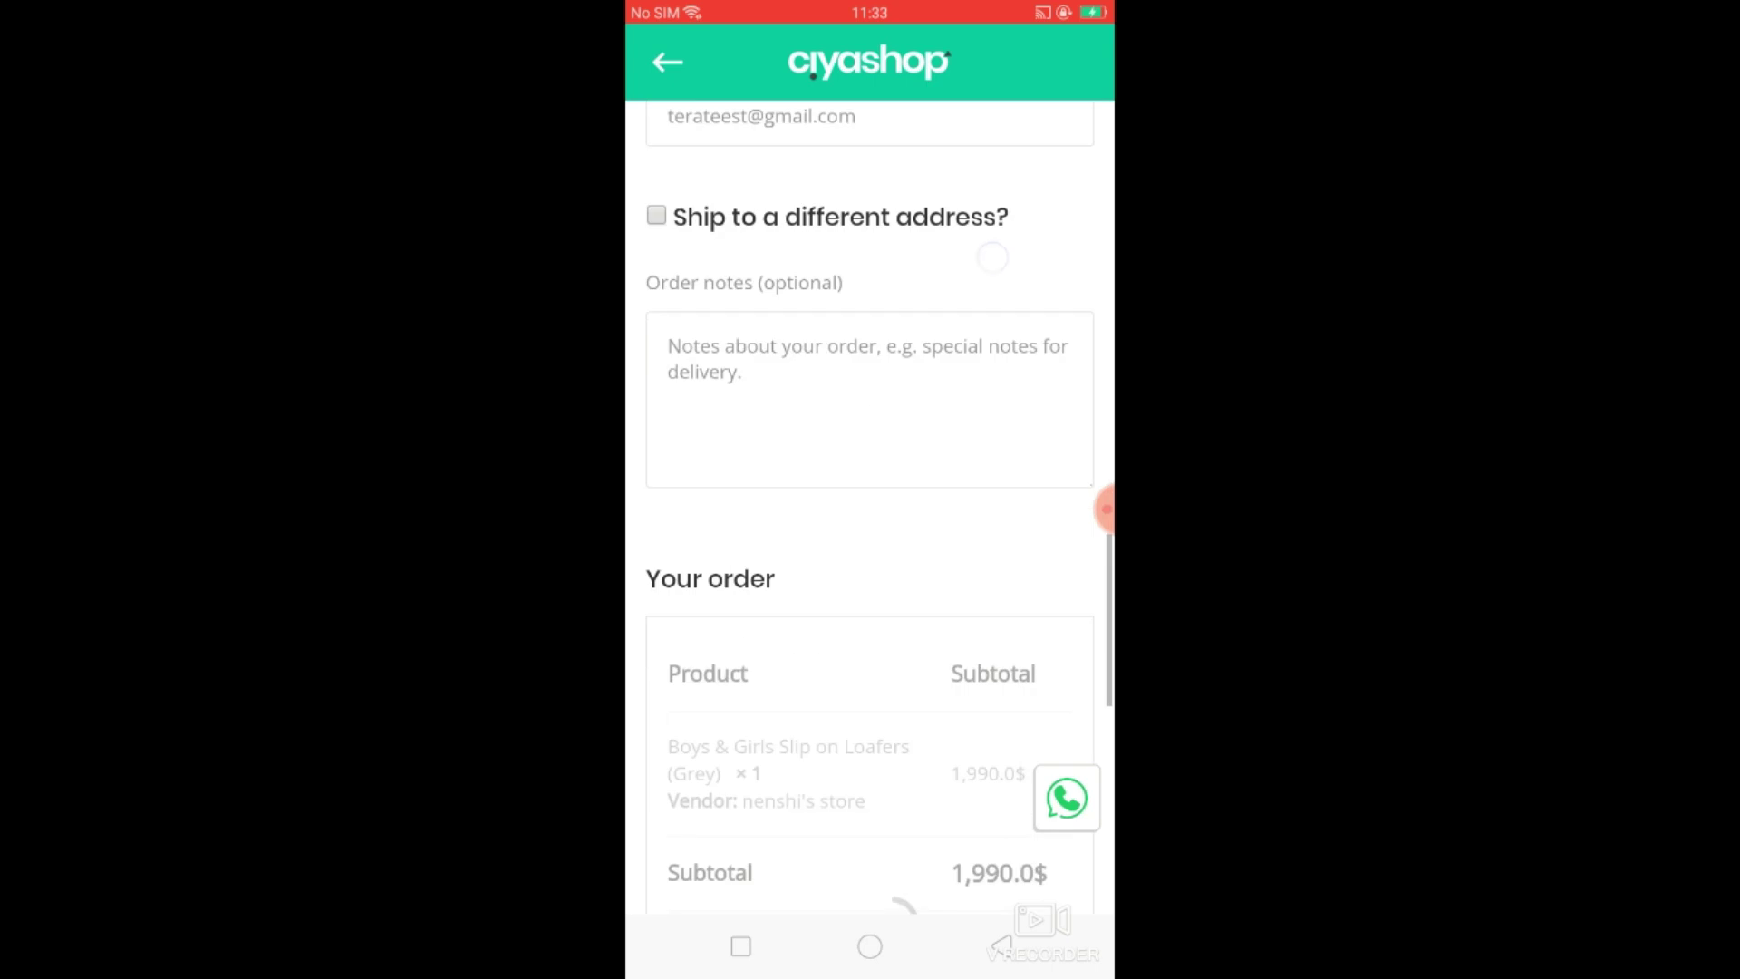
click(962, 460)
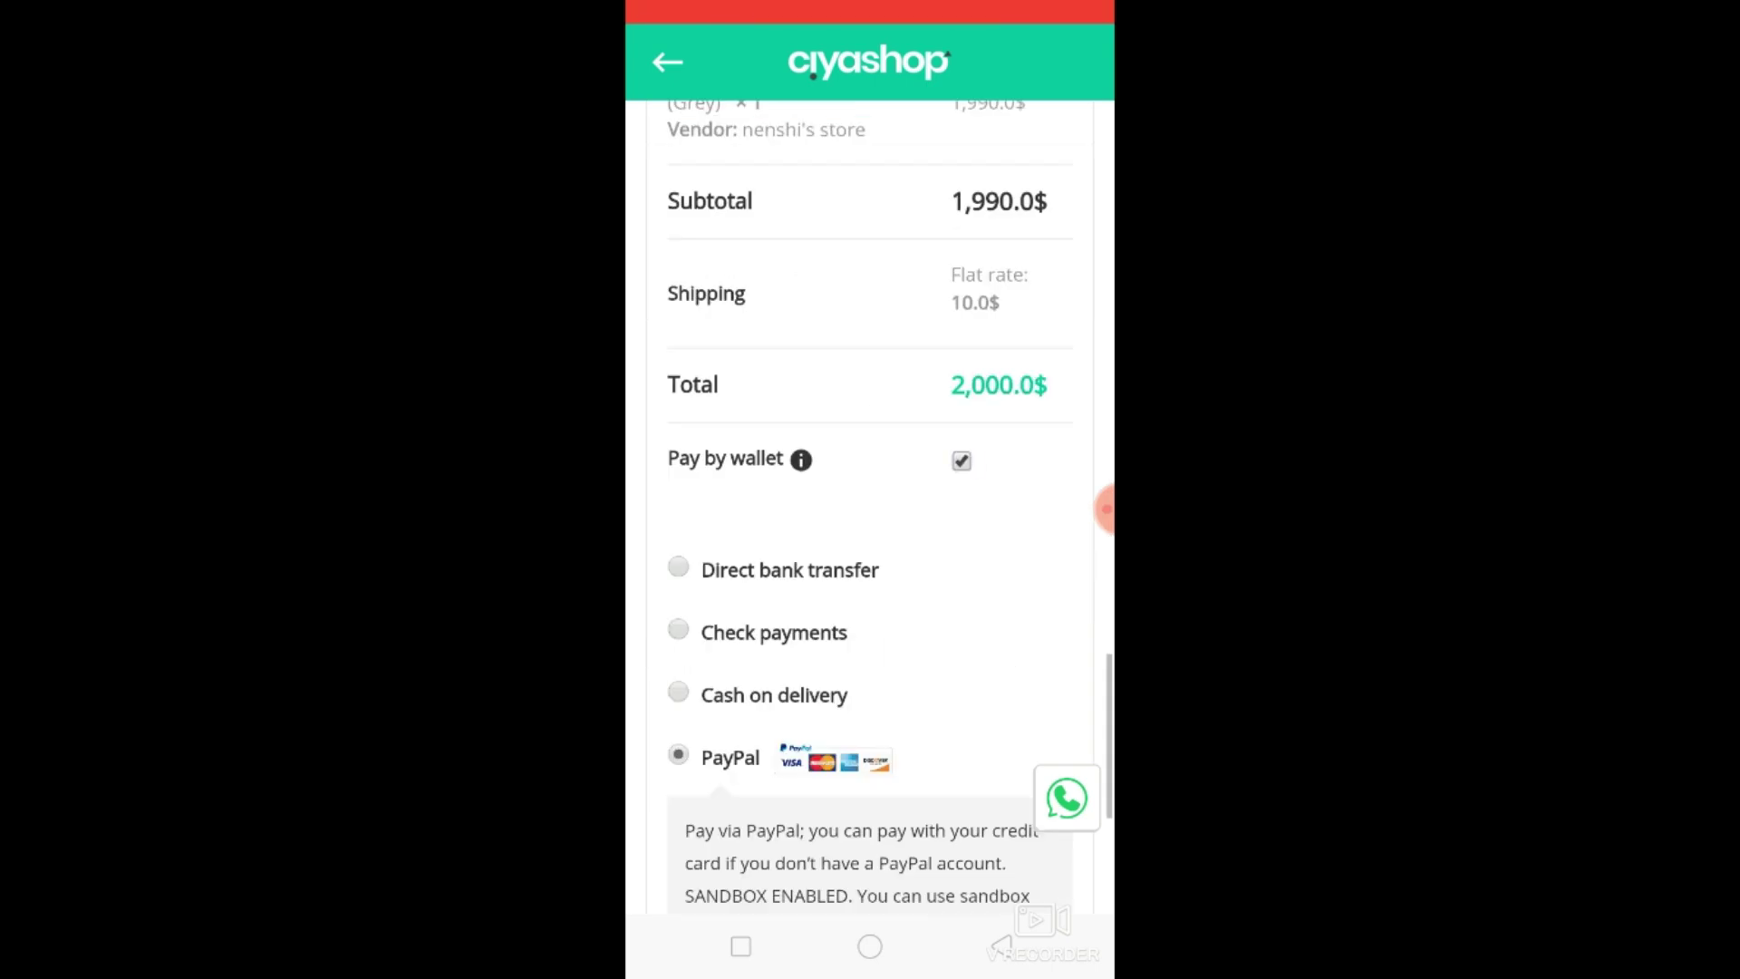